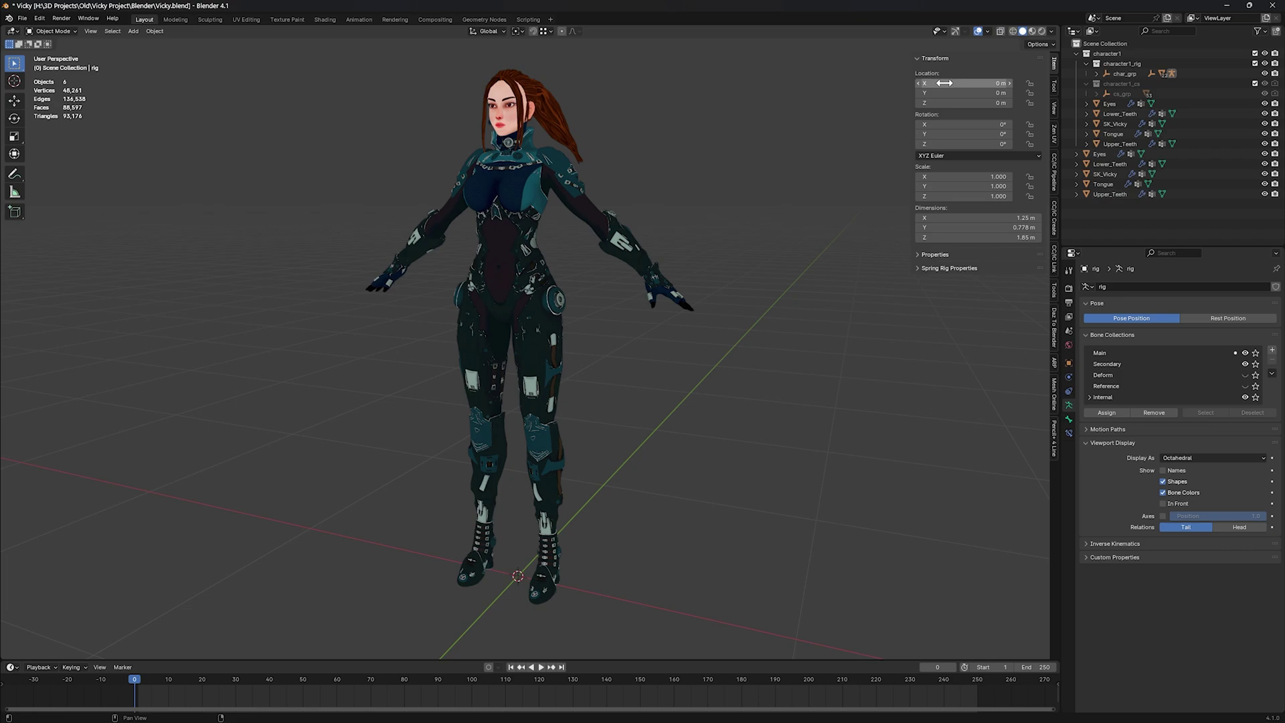
{"action": "key", "text": "KP_1"}
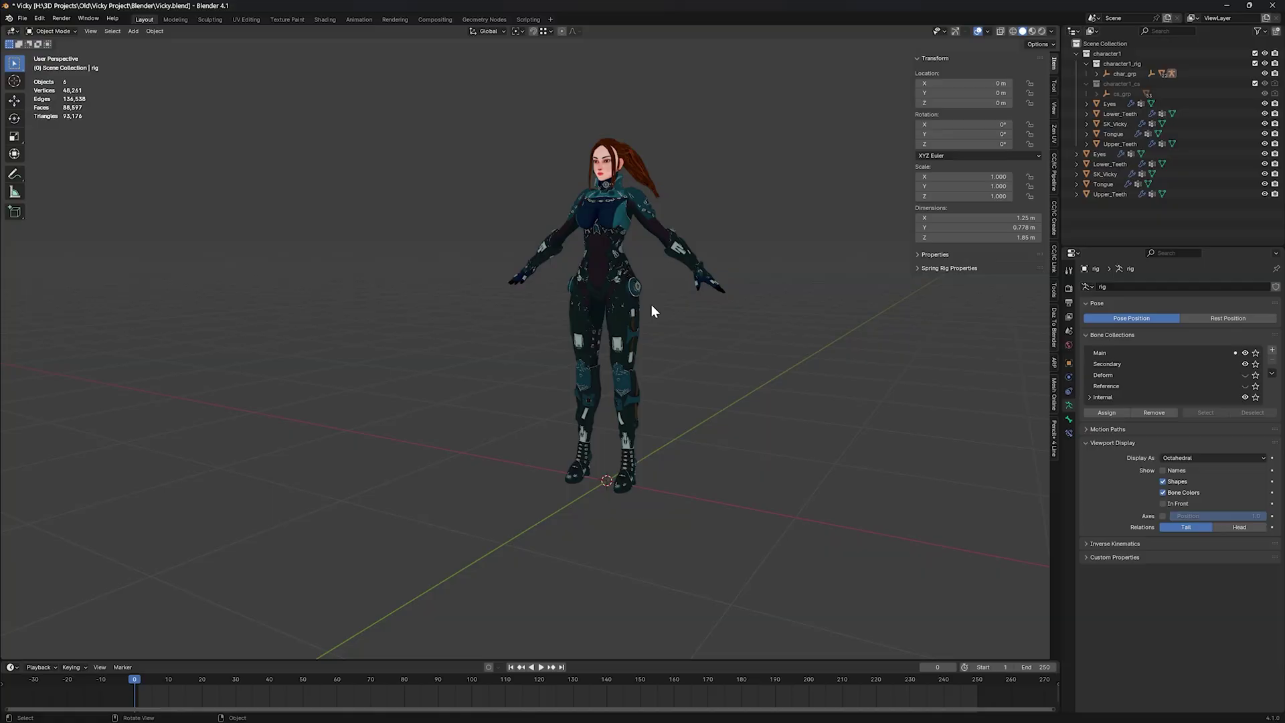
{"action": "key", "text": "g"}
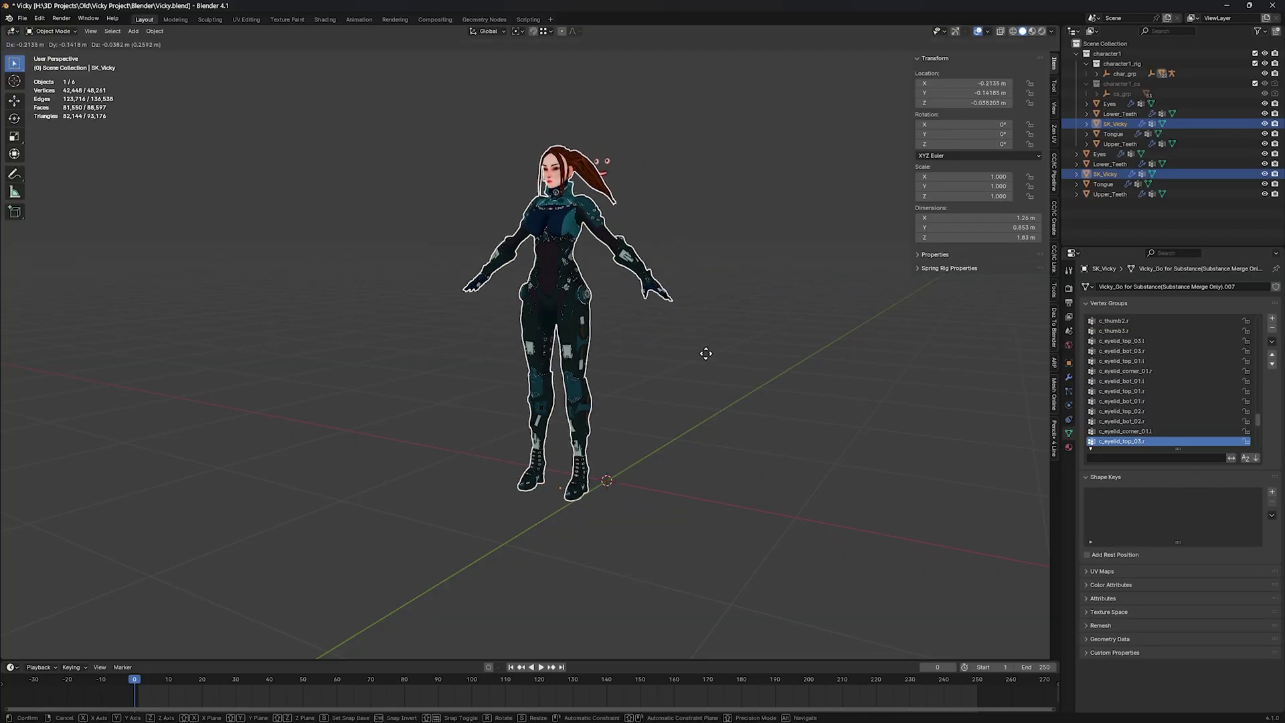
{"action": "right_click", "coordinate": [720, 340]}
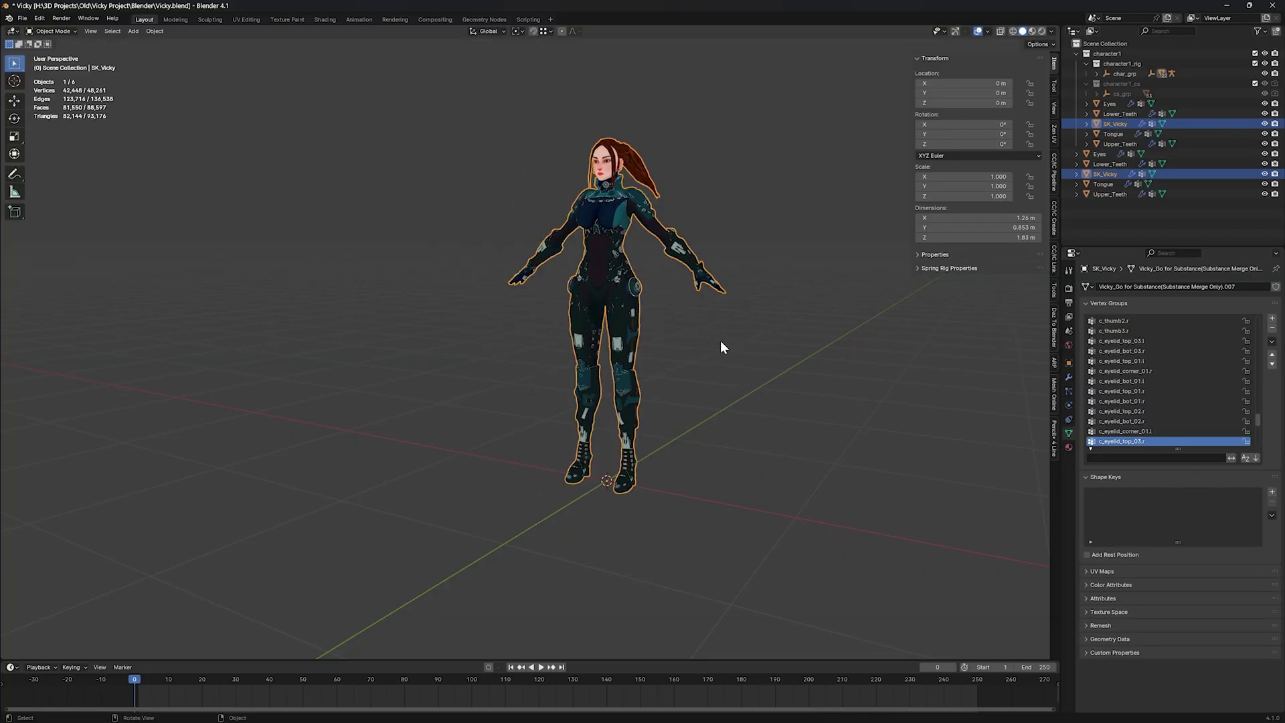
Step: Select the SK_Vicky character mesh and apply all transforms to it
{"action": "left_click", "coordinate": [757, 343]}
{"action": "left_click", "coordinate": [636, 307]}
{"action": "key", "text": "ctrl+a"}
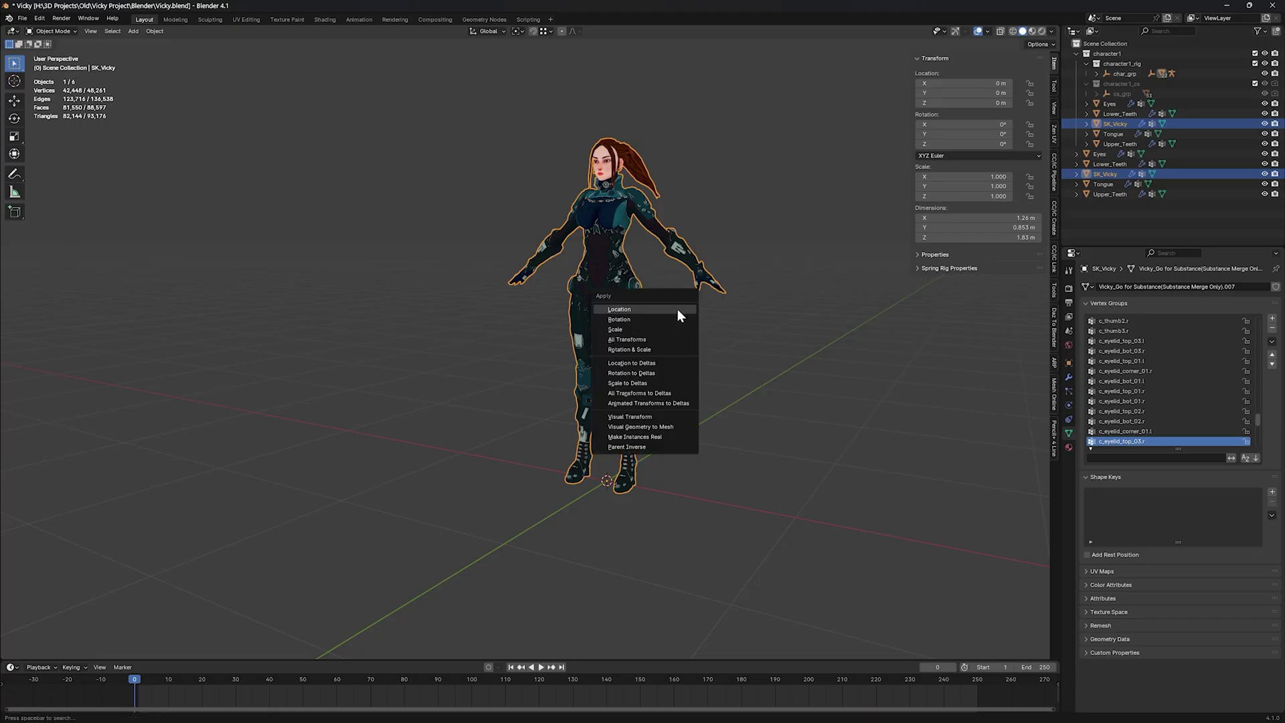
{"action": "left_click", "coordinate": [617, 340]}
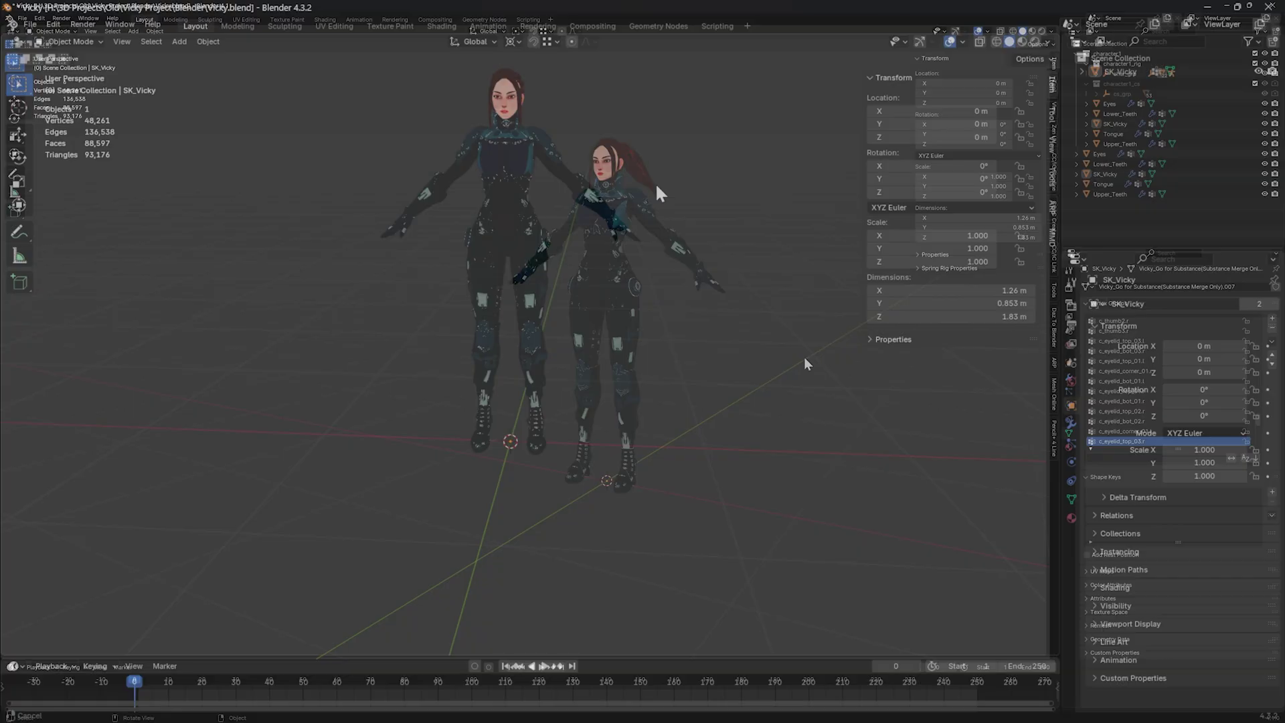
Step: Examine the SK_Vicky mesh from several angles, including the hand, full body and face
{"action": "middle_click_drag", "start_coordinate": [548, 250], "coordinate": [412, 322]}
{"action": "scroll", "coordinate": [628, 363], "scroll_direction": "up", "scroll_amount": 2}
{"action": "scroll", "coordinate": [561, 301], "scroll_direction": "up", "scroll_amount": 2}
{"action": "scroll", "coordinate": [569, 297], "scroll_direction": "up", "scroll_amount": 2}
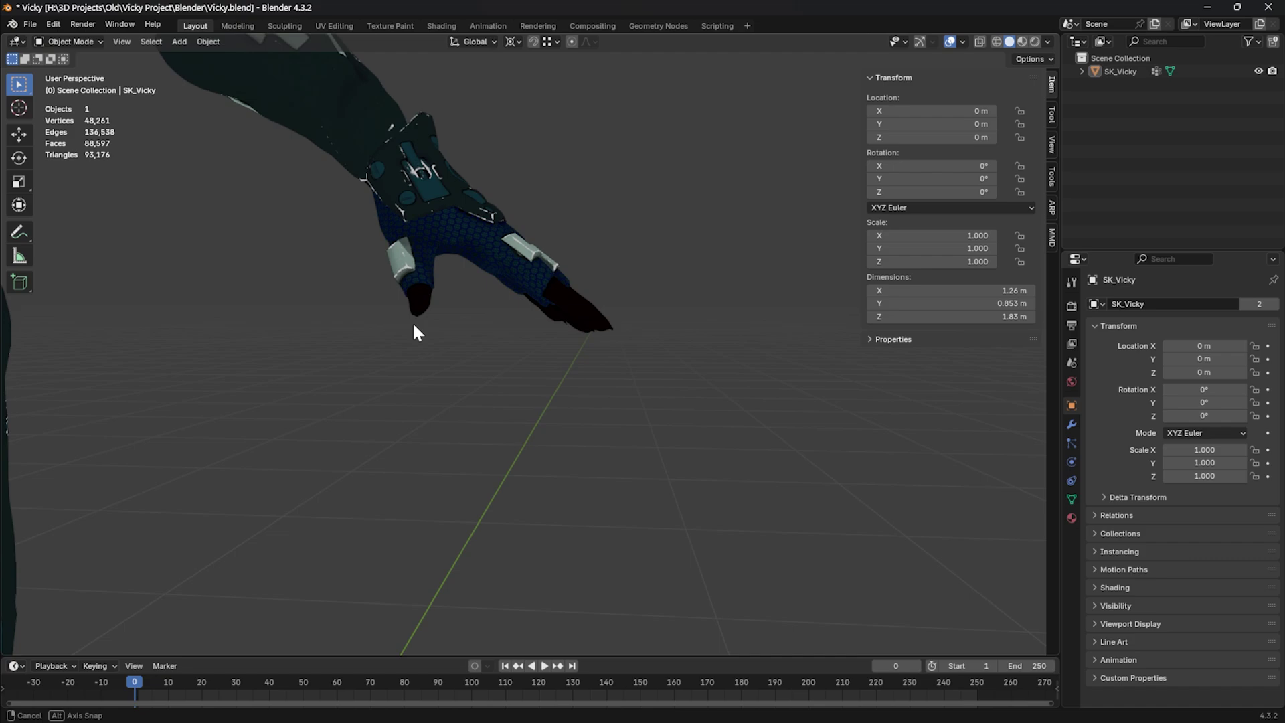
{"action": "scroll", "coordinate": [412, 322], "scroll_direction": "down", "scroll_amount": 8}
{"action": "middle_click_drag", "start_coordinate": [433, 562], "coordinate": [485, 207]}
{"action": "left_click", "coordinate": [487, 209]}
{"action": "scroll", "coordinate": [498, 162], "scroll_direction": "up", "scroll_amount": 6}
{"action": "scroll", "coordinate": [519, 221], "scroll_direction": "down", "scroll_amount": 7}
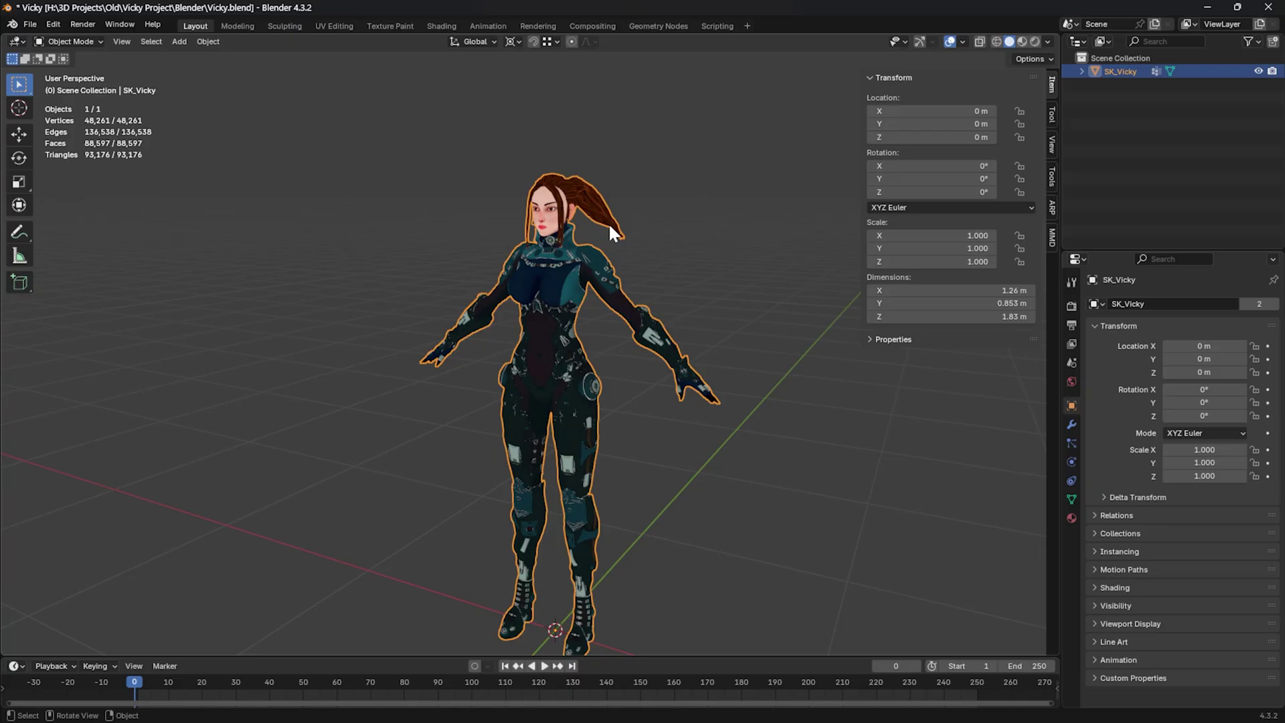
{"action": "scroll", "coordinate": [609, 222], "scroll_direction": "up", "scroll_amount": 7}
{"action": "middle_click_drag", "start_coordinate": [611, 224], "coordinate": [553, 182]}
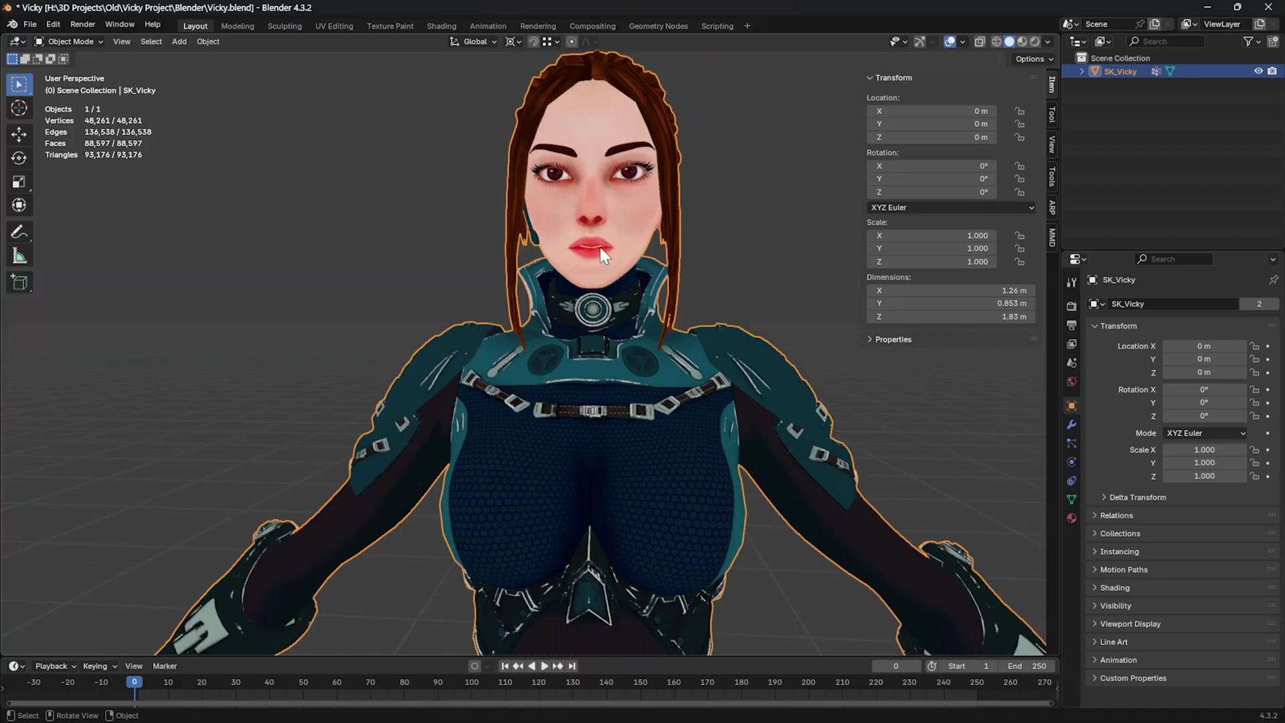
Step: Edit the SK_Vicky mesh and separate both eyeballs into their own object
{"action": "scroll", "coordinate": [601, 242], "scroll_direction": "up", "scroll_amount": 3}
{"action": "key", "text": "Tab"}
{"action": "scroll", "coordinate": [542, 191], "scroll_direction": "up", "scroll_amount": 4}
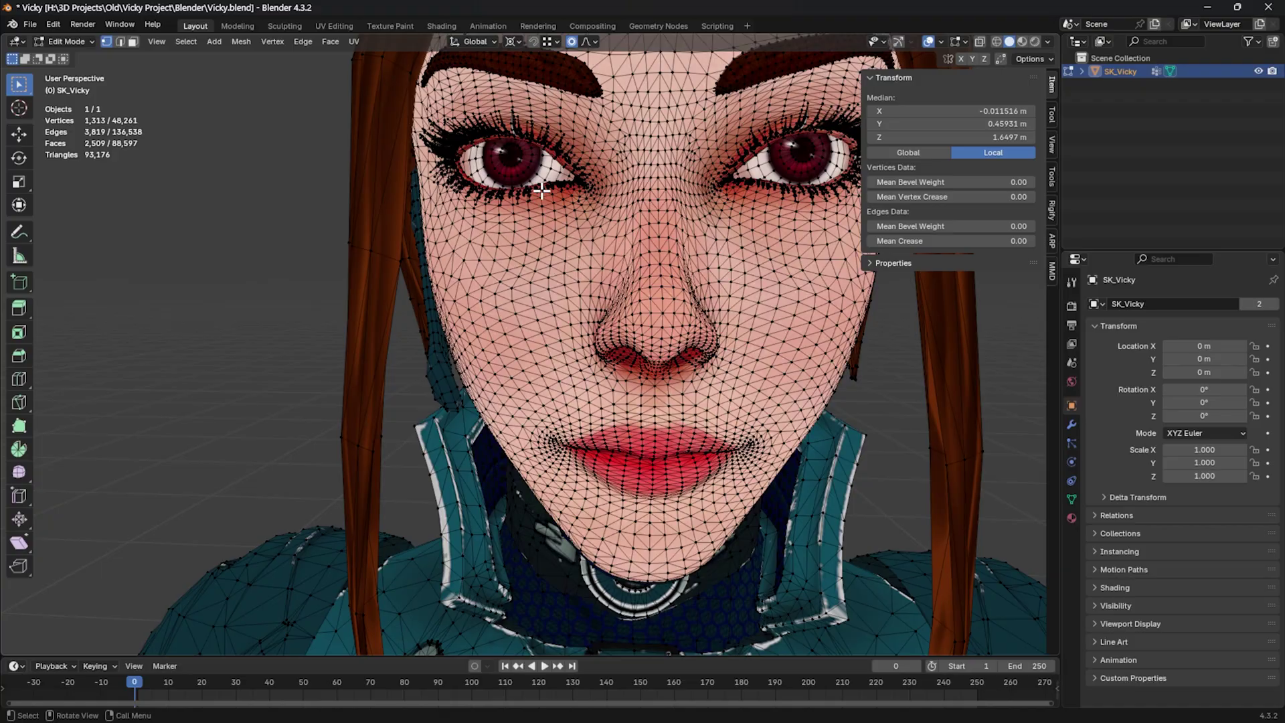
{"action": "left_click", "coordinate": [532, 163]}
{"action": "key", "text": "l"}
{"action": "key", "text": "l"}
{"action": "key", "text": "p"}
{"action": "left_click", "coordinate": [589, 207]}
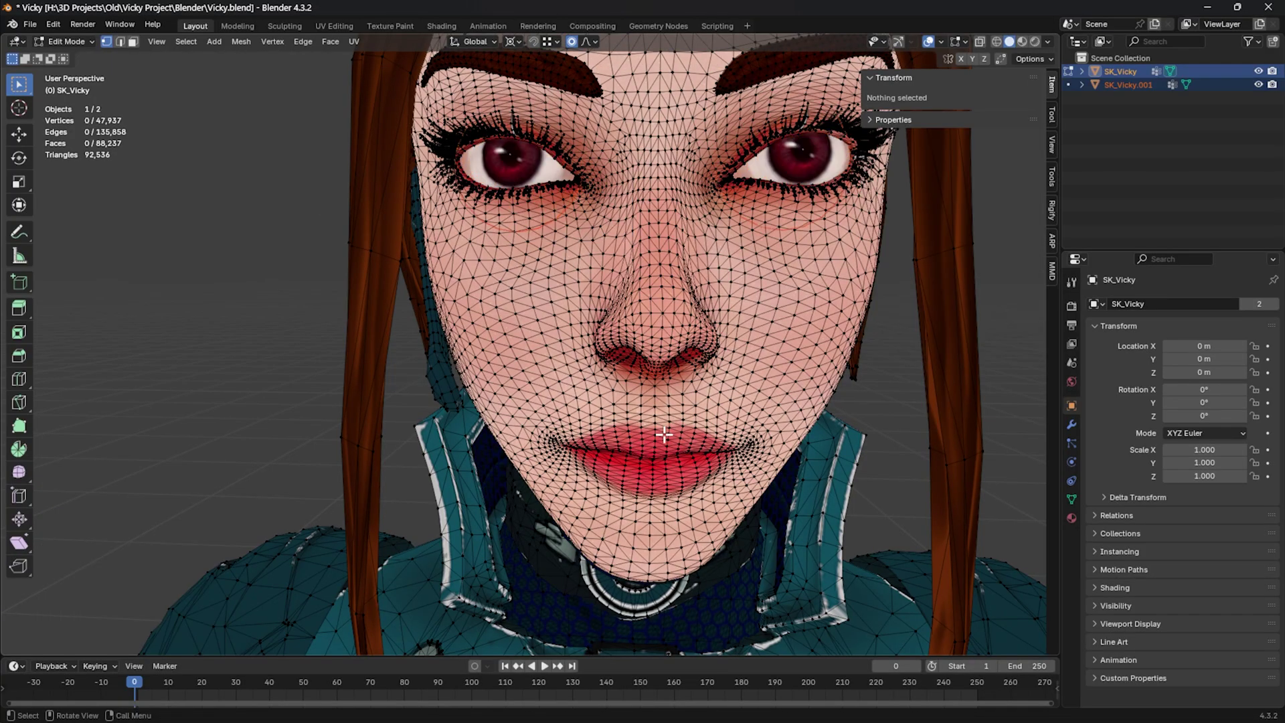
Step: Hide the connected face geometry in SK_Vicky to expose the teeth inside the mouth
{"action": "key", "text": "l"}
{"action": "key", "text": "h"}
{"action": "left_click_drag", "start_coordinate": [681, 393], "coordinate": [609, 334], "text": "shift"}
{"action": "scroll", "coordinate": [609, 341], "scroll_direction": "up", "scroll_amount": 3}
Step: Select the upper gums and all upper teeth and separate them from SK_Vicky into their own object
{"action": "key", "text": "l"}
{"action": "key", "text": "l"}
{"action": "key", "text": "l"}
{"action": "key", "text": "l"}
{"action": "key", "text": "l"}
{"action": "key", "text": "l"}
{"action": "middle_click_drag", "start_coordinate": [515, 375], "coordinate": [589, 367]}
{"action": "key", "text": "l"}
{"action": "key", "text": "l"}
{"action": "key", "text": "l"}
{"action": "key", "text": "l"}
{"action": "middle_click_drag", "start_coordinate": [462, 355], "coordinate": [314, 354]}
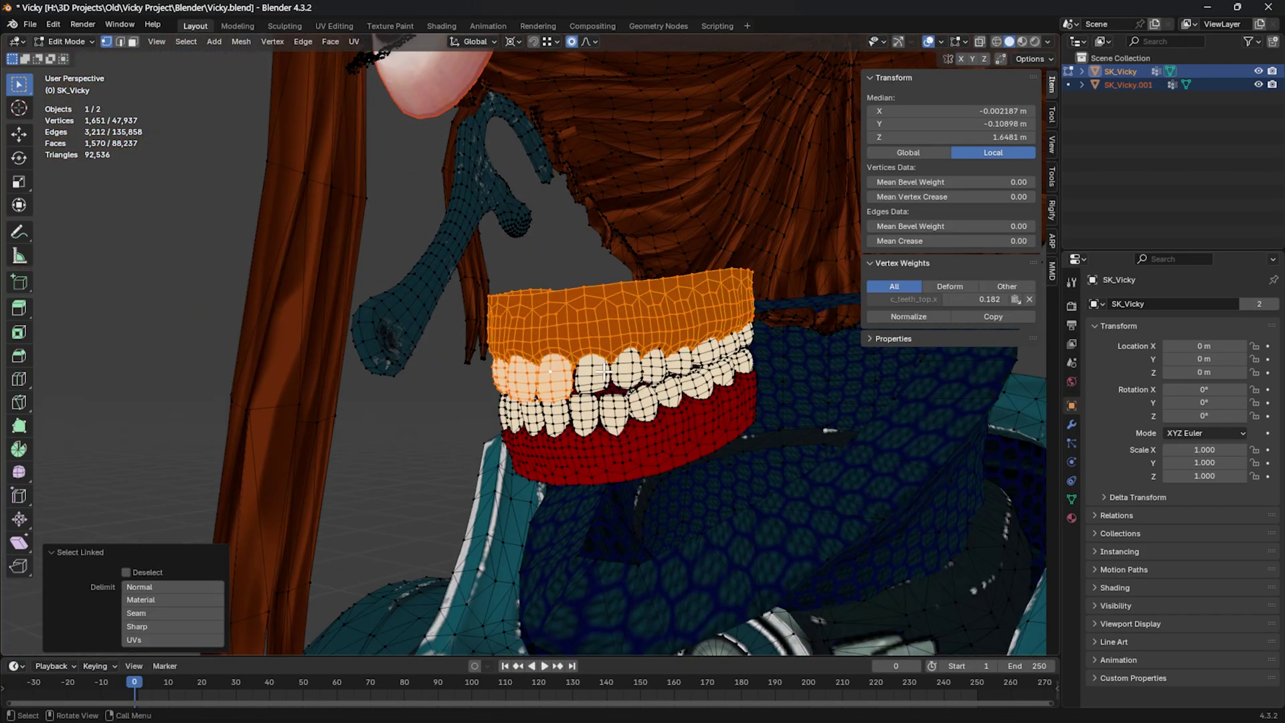
{"action": "key", "text": "l"}
{"action": "key", "text": "l"}
{"action": "key", "text": "l"}
{"action": "key", "text": "l"}
{"action": "middle_click_drag", "start_coordinate": [716, 341], "coordinate": [783, 341]}
{"action": "key", "text": "p"}
{"action": "key", "text": "s"}
Step: Rename the separated eyeballs object as Eyes and the separated upper teeth object as Upper_Teeth
{"action": "left_click", "coordinate": [1128, 85]}
{"action": "scroll", "coordinate": [871, 188], "scroll_direction": "down", "scroll_amount": 4}
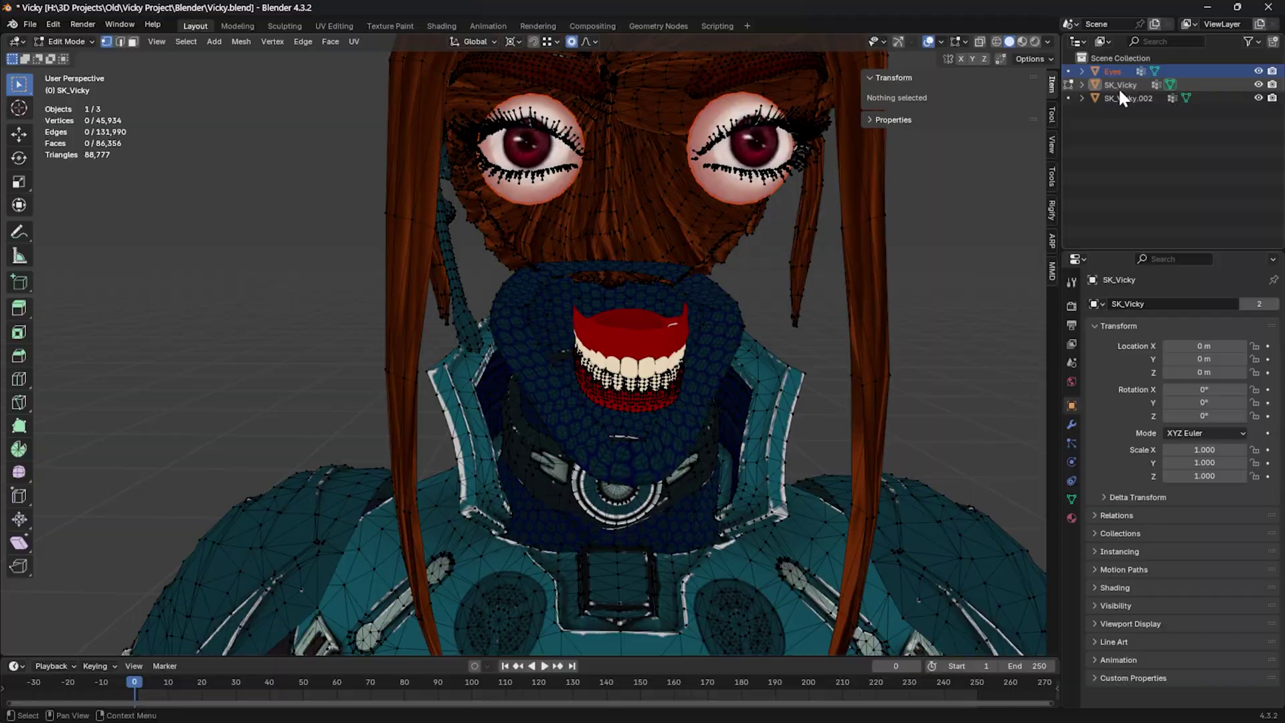
{"action": "double_click", "coordinate": [1127, 98]}
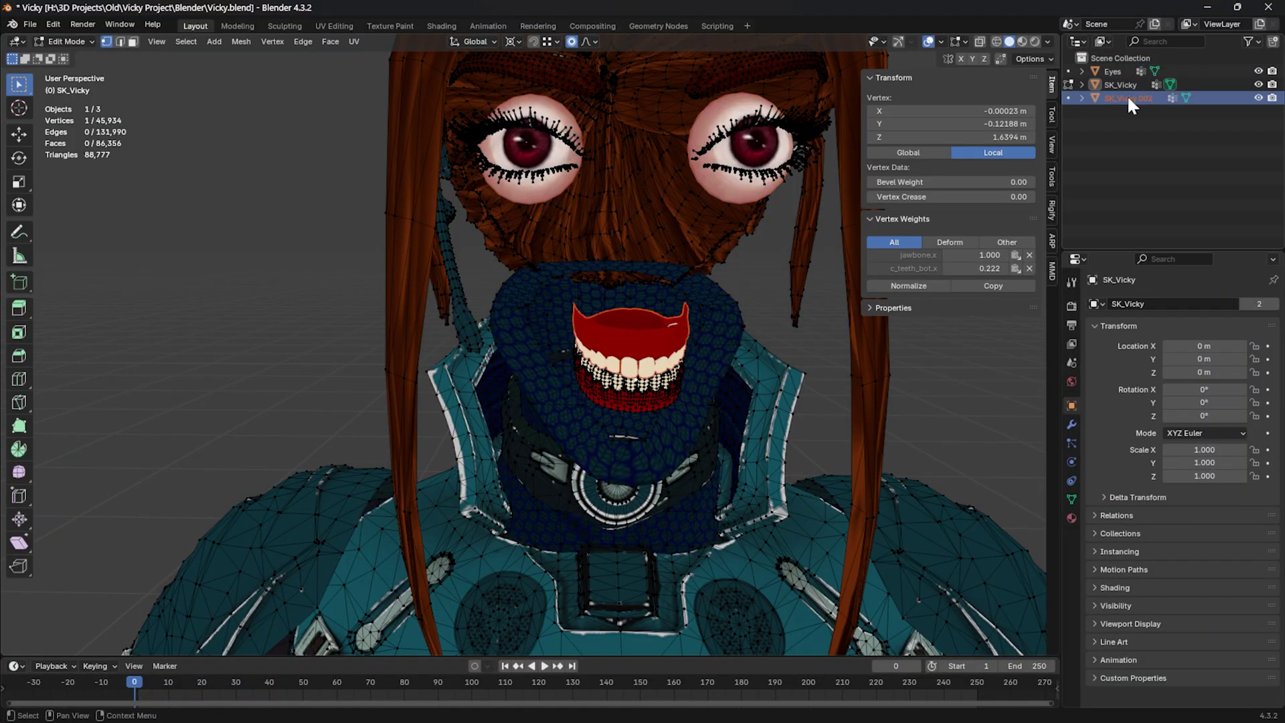
{"action": "type", "text": "Upper_teeth"}
{"action": "key", "text": "Return"}
{"action": "double_click", "coordinate": [1161, 98]}
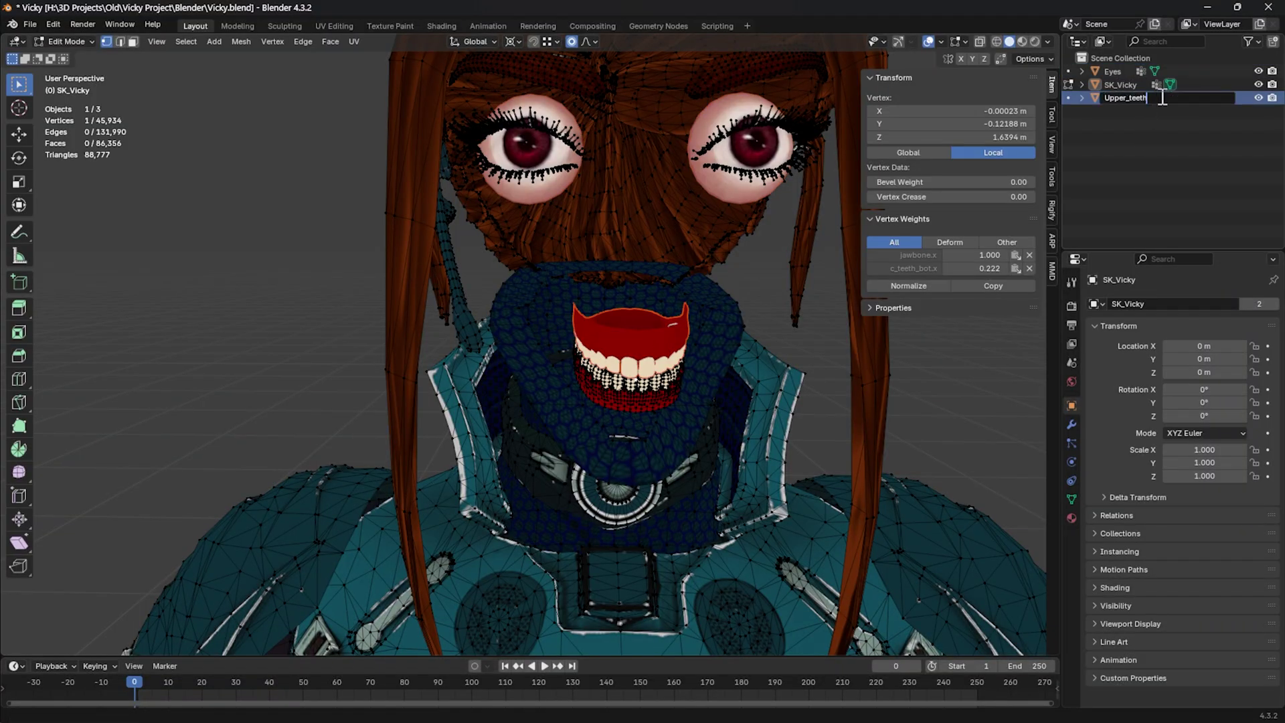
{"action": "left_click_drag", "start_coordinate": [1162, 98], "coordinate": [1100, 107]}
{"action": "type", "text": "Upper"}
{"action": "key", "text": "Return"}
Step: Separate the lower gums and teeth from SK_Vicky into an object named Lower_Teeth
{"action": "scroll", "coordinate": [629, 334], "scroll_direction": "up", "scroll_amount": 4}
{"action": "middle_click_drag", "start_coordinate": [669, 348], "coordinate": [569, 321]}
{"action": "key", "text": "l"}
{"action": "key", "text": "l"}
{"action": "key", "text": "l"}
{"action": "key", "text": "l"}
{"action": "key", "text": "l"}
{"action": "key", "text": "l"}
{"action": "key", "text": "l"}
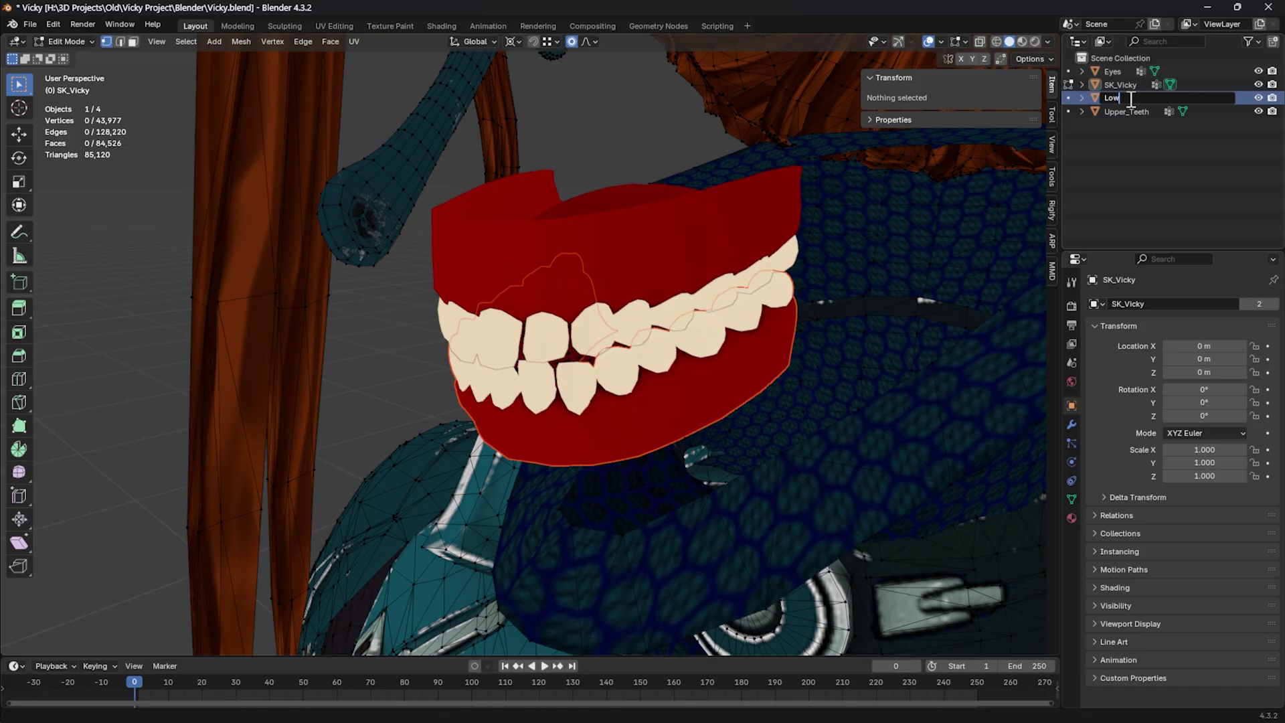
{"action": "left_click", "coordinate": [1129, 85]}
Step: Hide the Lower_Teeth and Upper_Teeth objects and separate the tongue from SK_Vicky as an object named Tongue
{"action": "left_click", "coordinate": [1258, 84]}
{"action": "left_click", "coordinate": [1258, 111]}
{"action": "middle_click_drag", "start_coordinate": [670, 268], "coordinate": [725, 356]}
{"action": "left_click", "coordinate": [726, 356]}
{"action": "key", "text": "l"}
{"action": "key", "text": "p"}
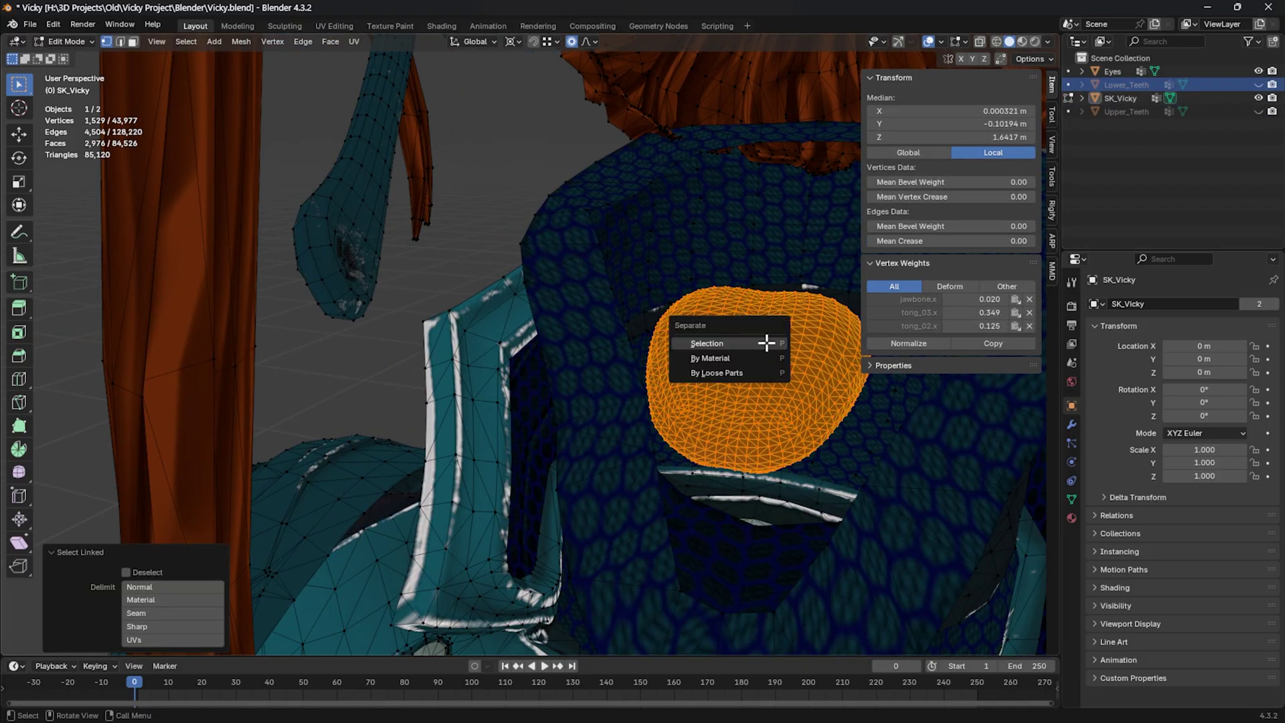
{"action": "left_click", "coordinate": [765, 341]}
{"action": "double_click", "coordinate": [1126, 111]}
{"action": "type", "text": "Tongue"}
{"action": "key", "text": "Return"}
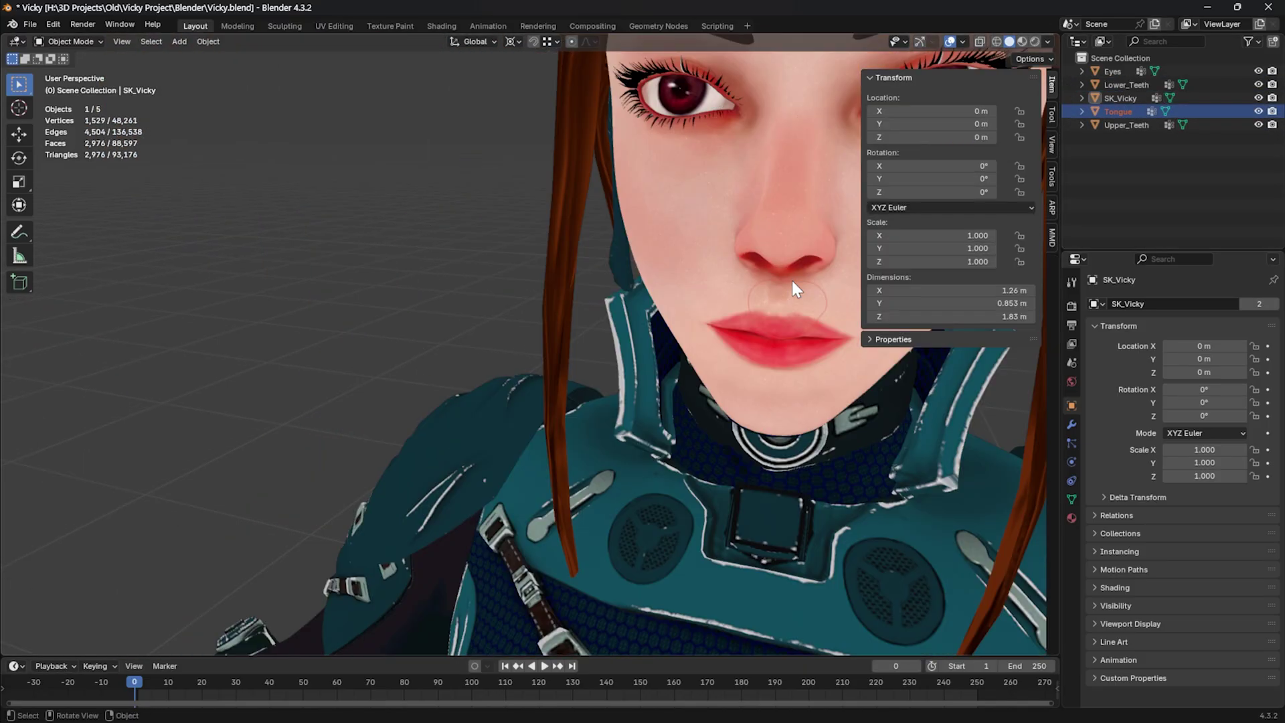
Step: Review the character and check the separated Eyes, Lower_Teeth, Upper_Teeth, Tongue and SK_Vicky objects
{"action": "middle_click_drag", "start_coordinate": [792, 279], "coordinate": [669, 221]}
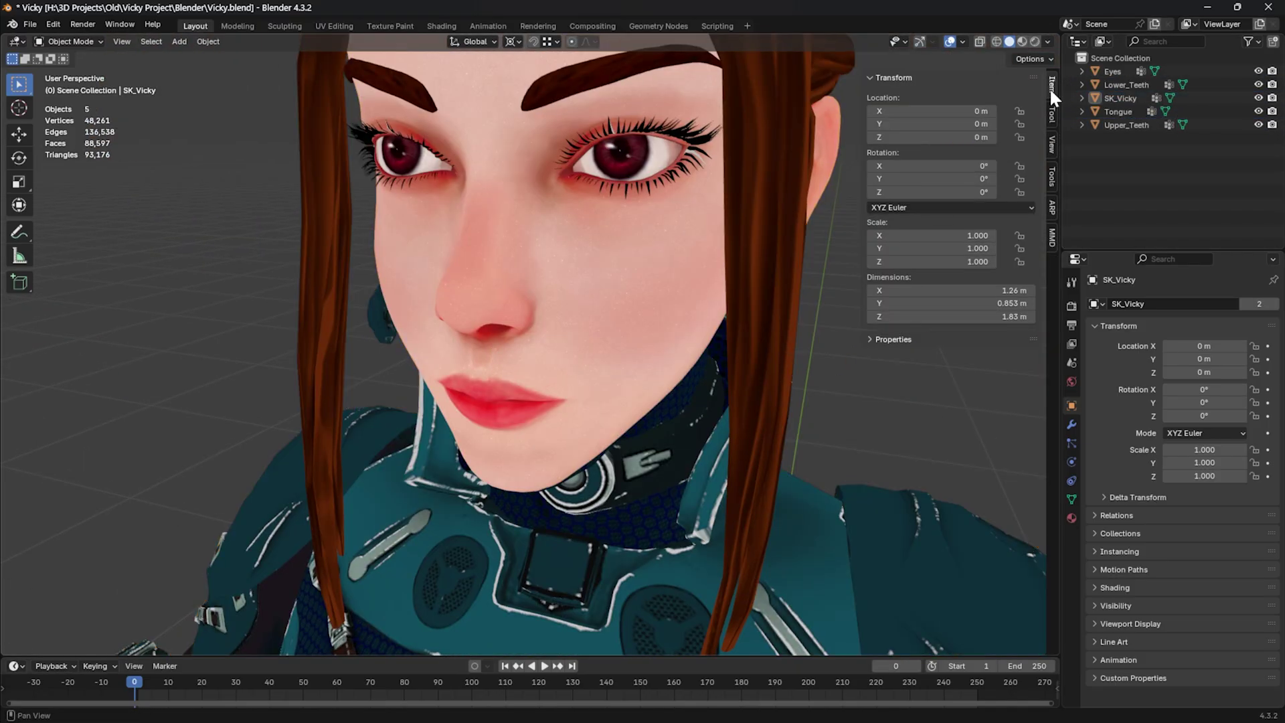
{"action": "scroll", "coordinate": [644, 255], "scroll_direction": "down", "scroll_amount": 2}
{"action": "middle_click_drag", "start_coordinate": [644, 265], "coordinate": [670, 271]}
{"action": "scroll", "coordinate": [669, 271], "scroll_direction": "down", "scroll_amount": 2}
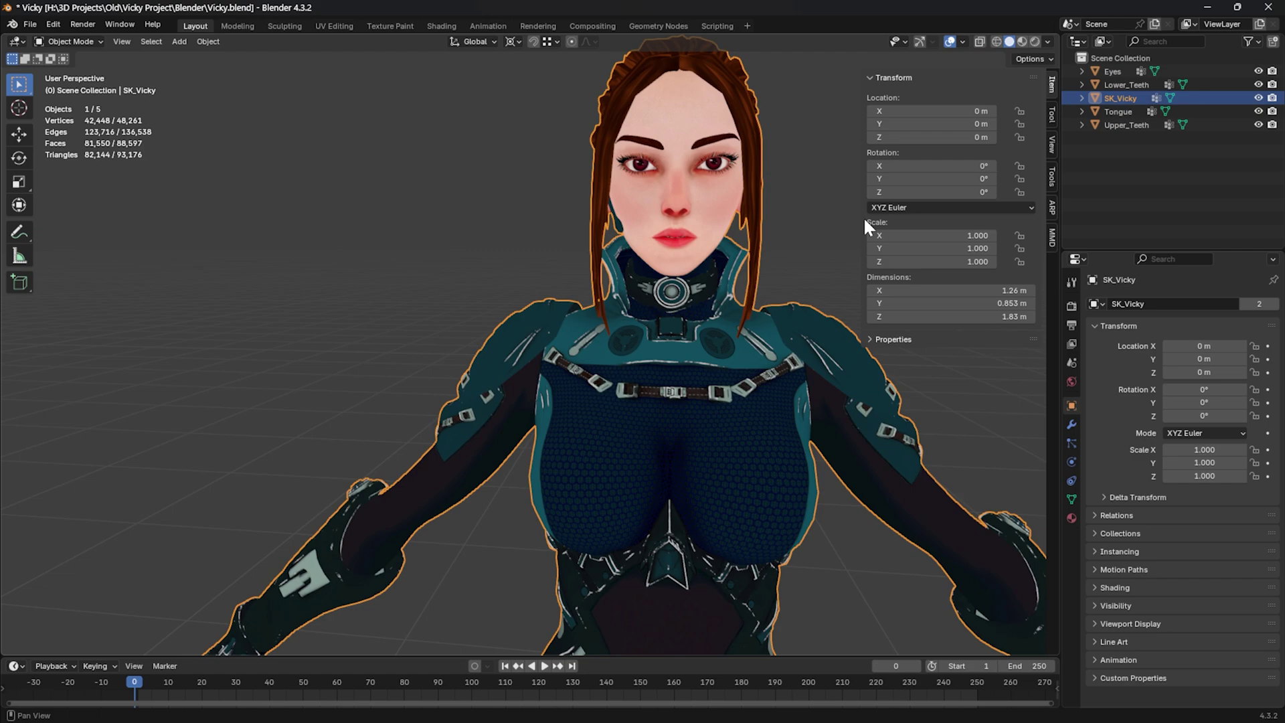
{"action": "scroll", "coordinate": [703, 251], "scroll_direction": "down", "scroll_amount": 3}
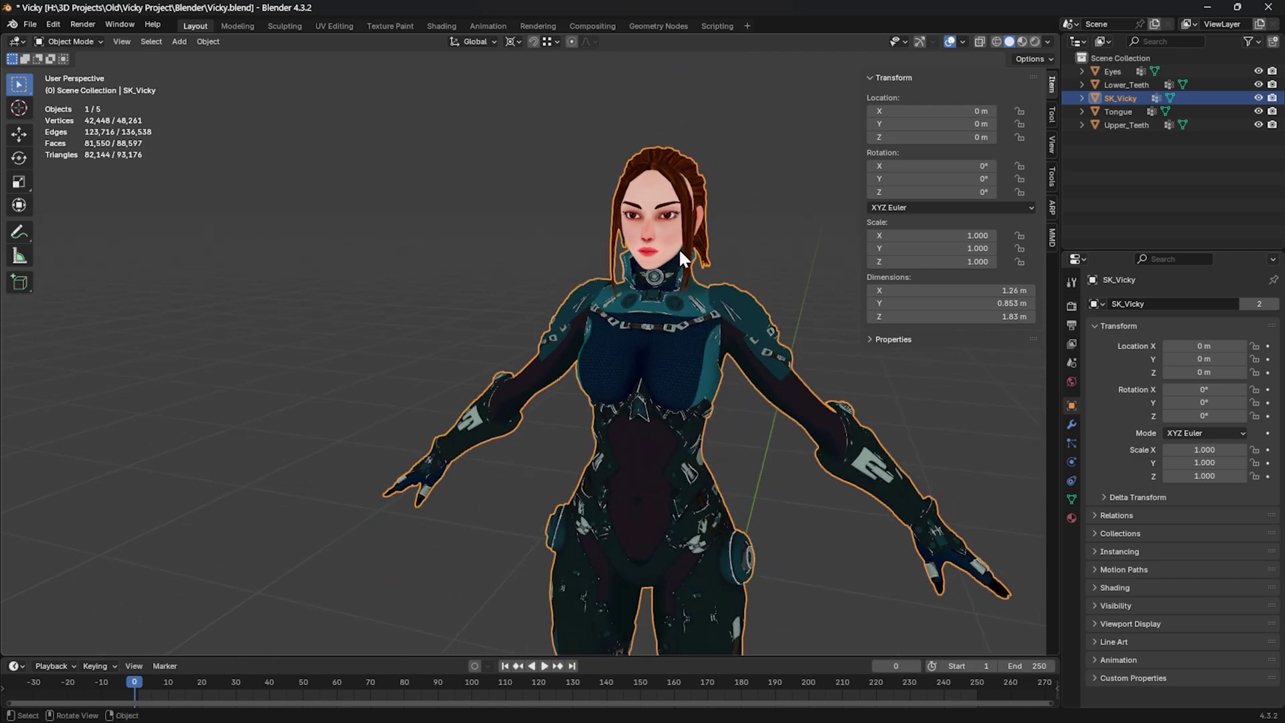
{"action": "left_click", "coordinate": [1112, 70]}
{"action": "left_click", "coordinate": [1118, 84]}
{"action": "left_click", "coordinate": [1122, 121]}
{"action": "left_click", "coordinate": [1119, 111]}
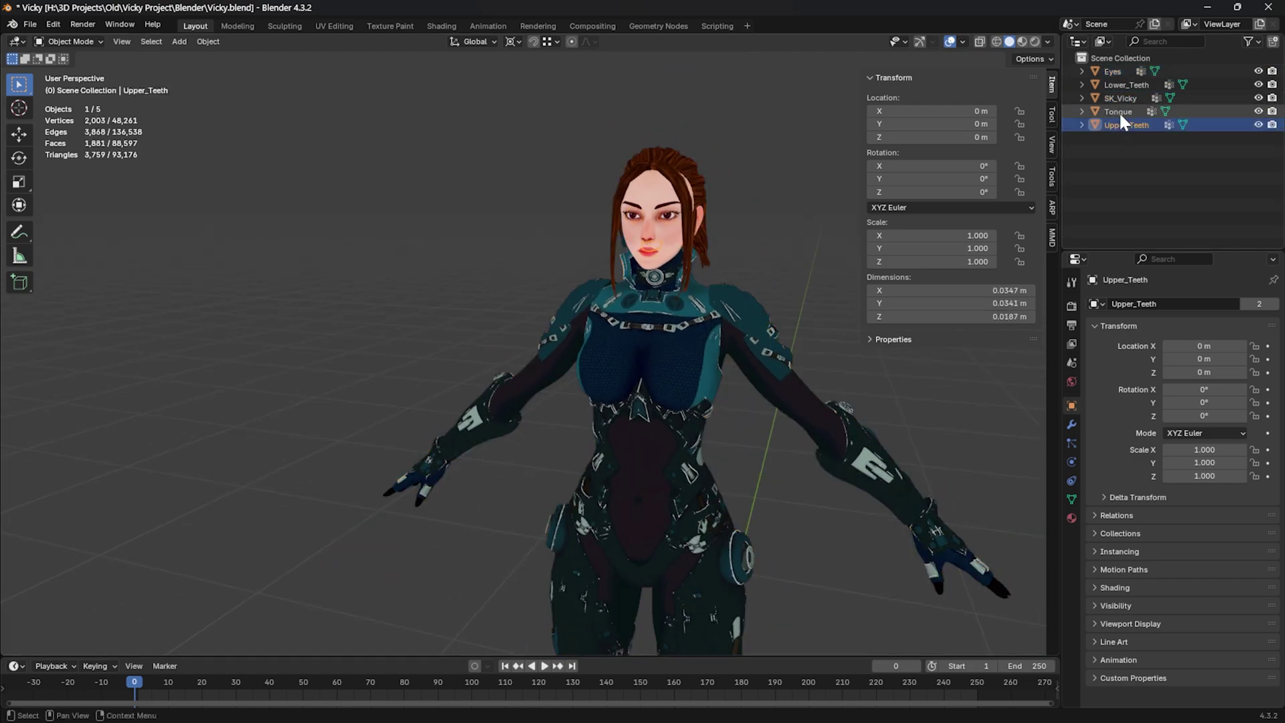
{"action": "left_click", "coordinate": [771, 261]}
{"action": "middle_click_drag", "start_coordinate": [771, 261], "coordinate": [729, 266]}
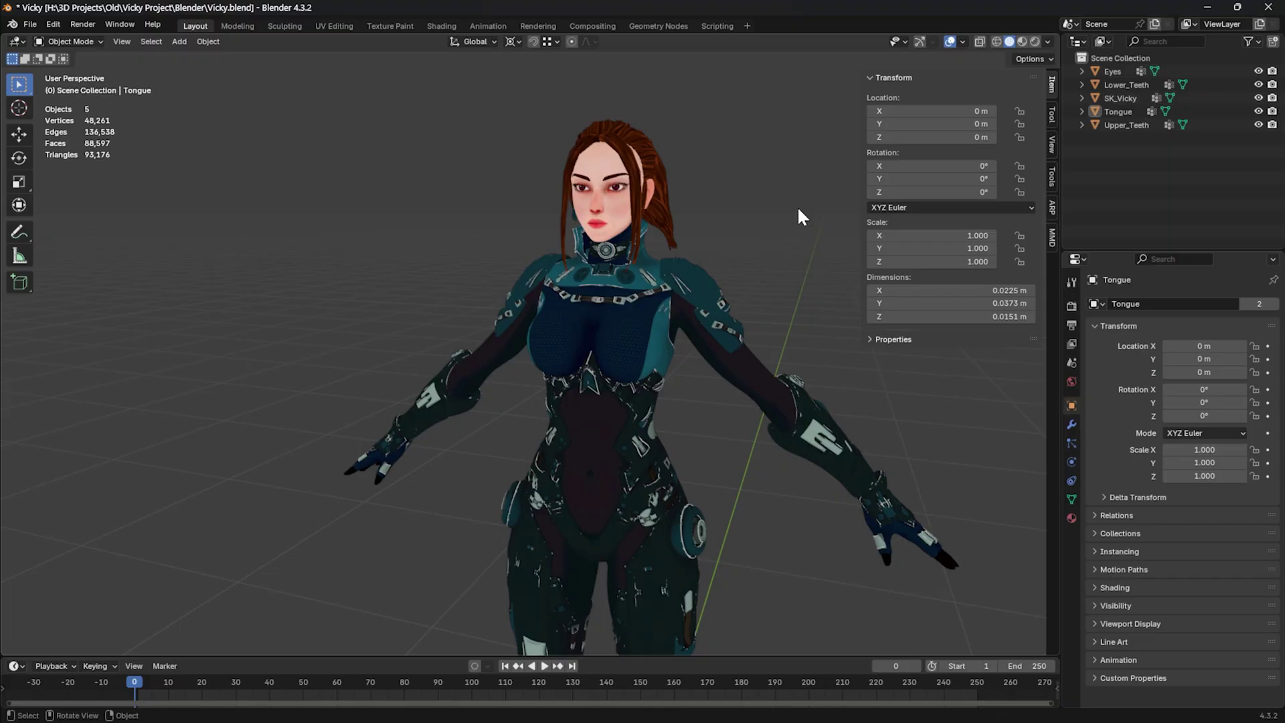
{"action": "middle_click_drag", "start_coordinate": [797, 208], "coordinate": [600, 150]}
{"action": "scroll", "coordinate": [601, 150], "scroll_direction": "down", "scroll_amount": 3}
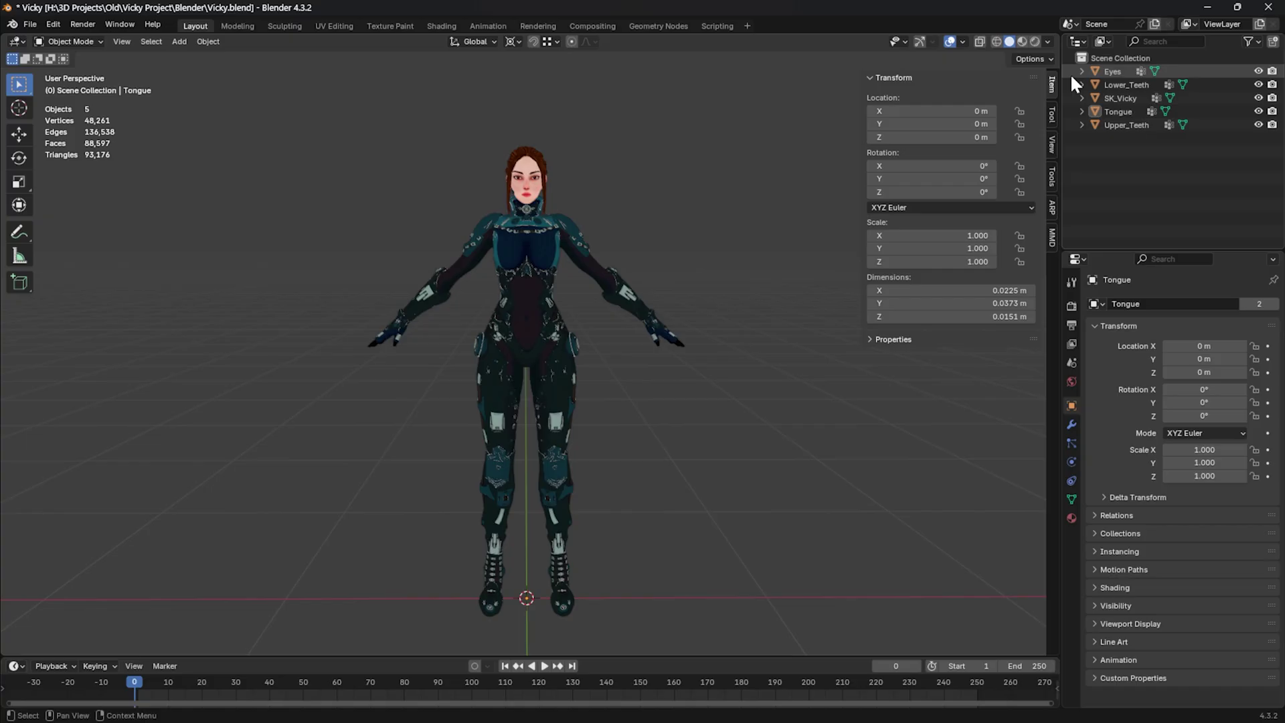
Step: Show the Auto-Rig Pro tools with only the Smart section expanded
{"action": "key", "text": "n"}
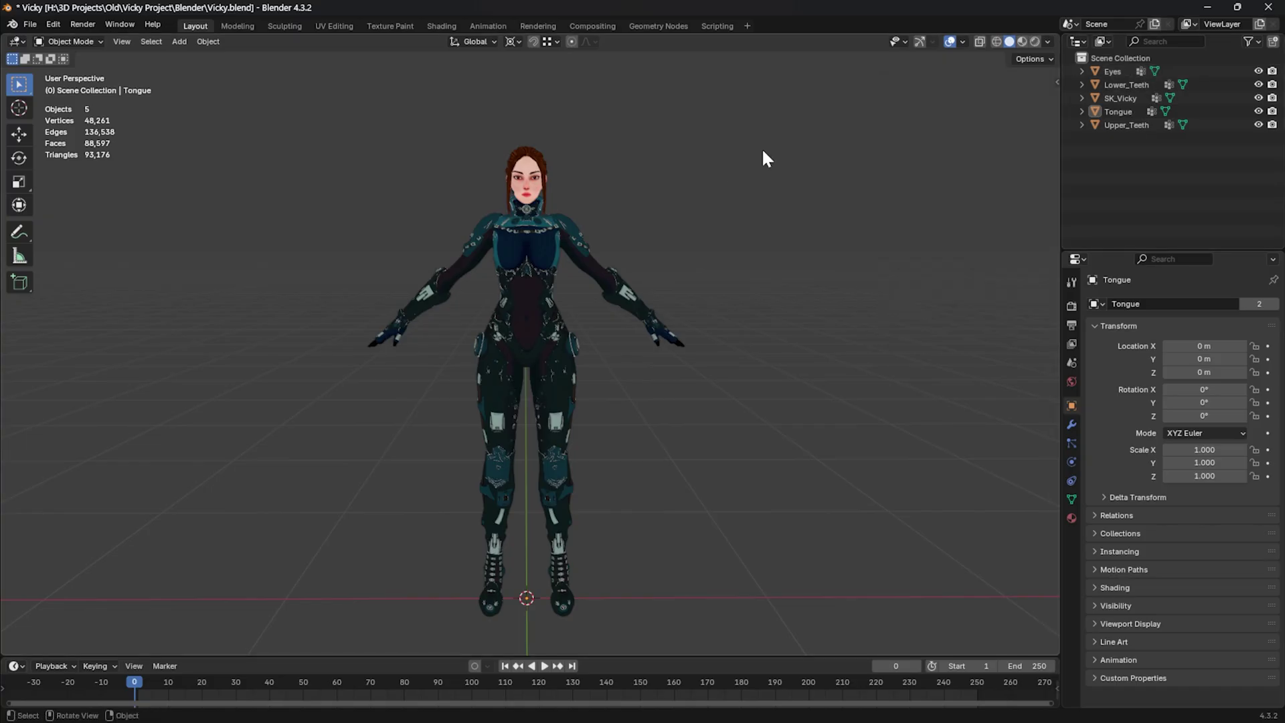
{"action": "key", "text": "n"}
{"action": "left_click", "coordinate": [1051, 207]}
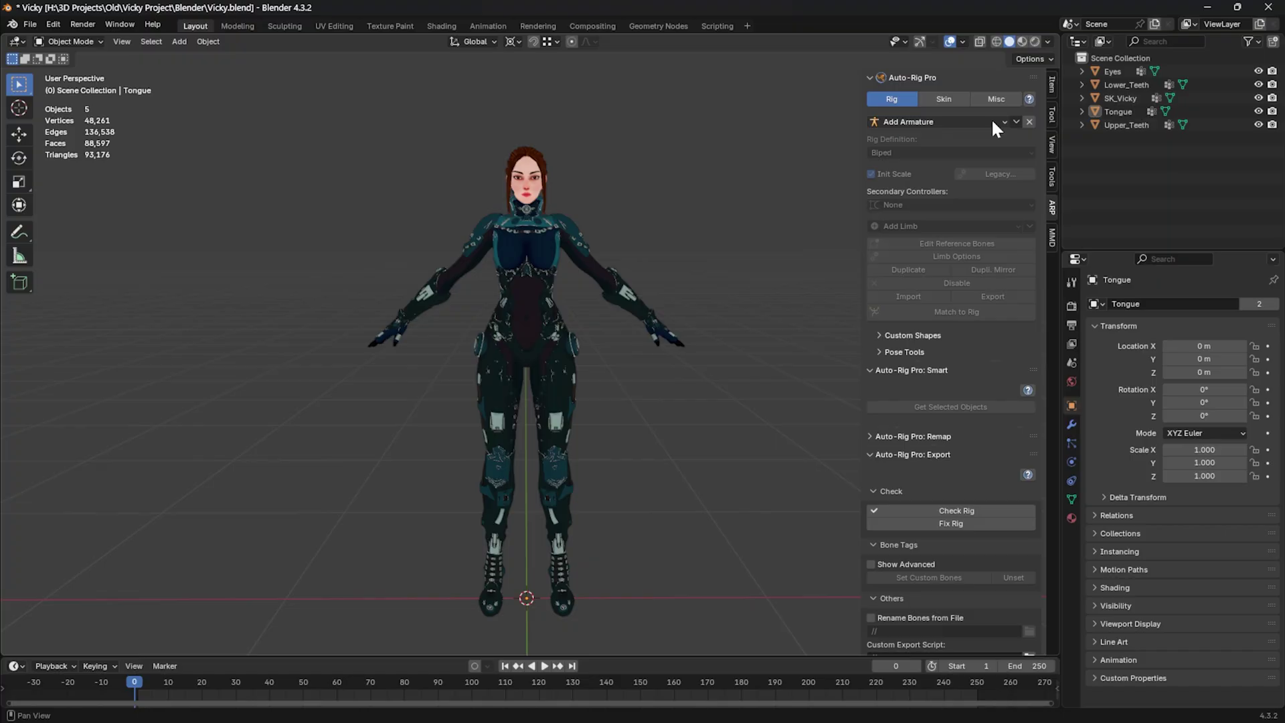
{"action": "left_click", "coordinate": [870, 77]}
{"action": "left_click", "coordinate": [869, 96]}
{"action": "left_click", "coordinate": [870, 132]}
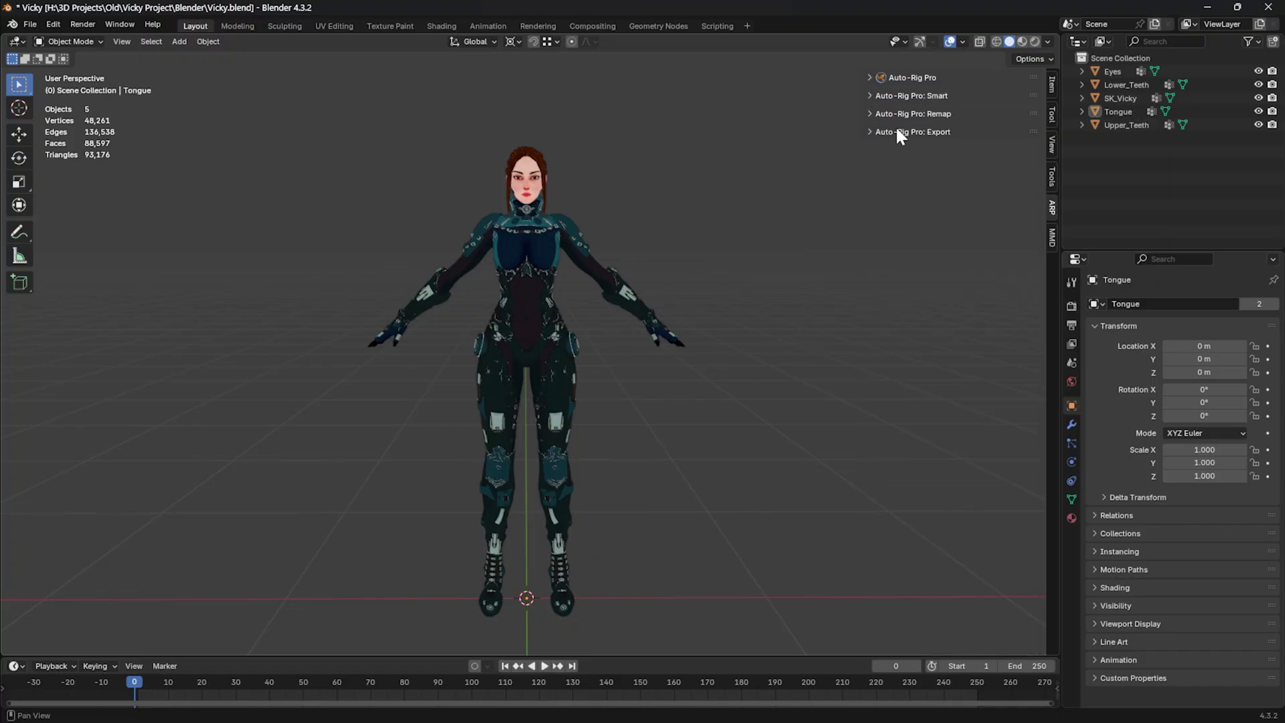
{"action": "left_click", "coordinate": [870, 96]}
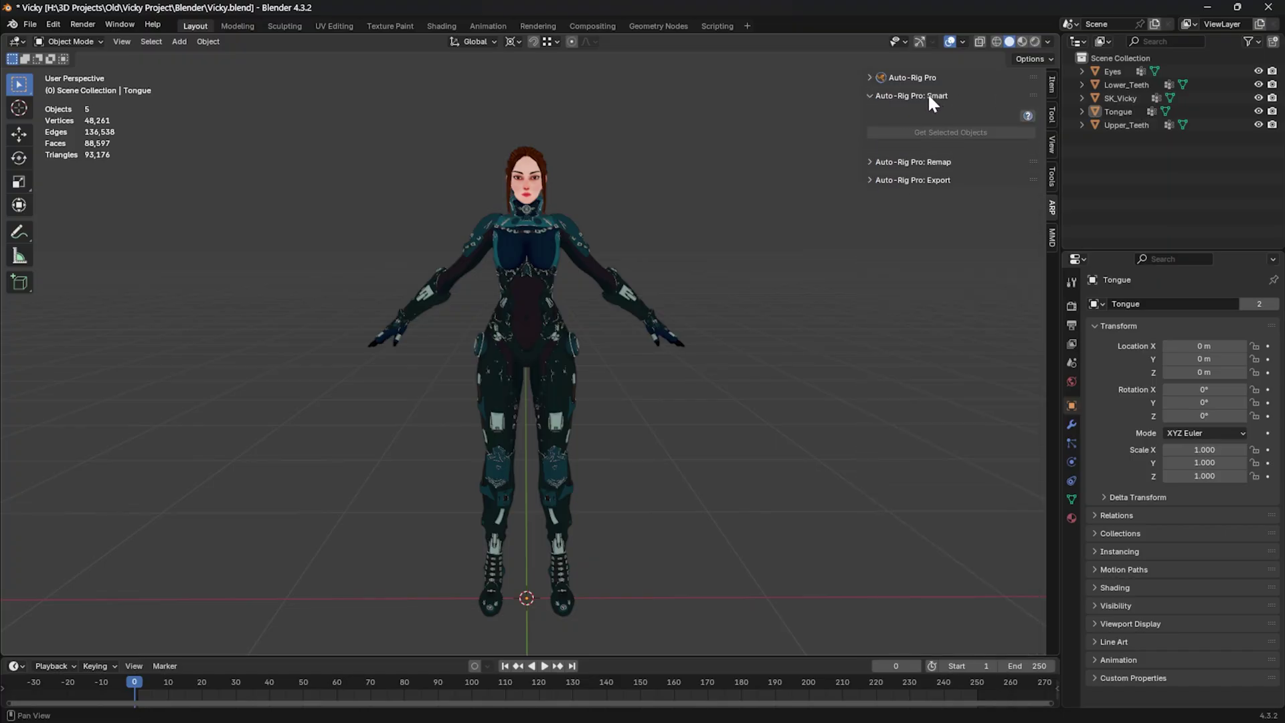
Step: Load the SK_Vicky body mesh into Auto-Rig Pro Smart with the Full Body option
{"action": "left_click", "coordinate": [532, 225]}
{"action": "mouse_move", "coordinate": [574, 222]}
{"action": "middle_mouse_down"}
{"action": "mouse_move", "coordinate": [429, 248]}
{"action": "mouse_move", "coordinate": [571, 245]}
{"action": "middle_mouse_up"}
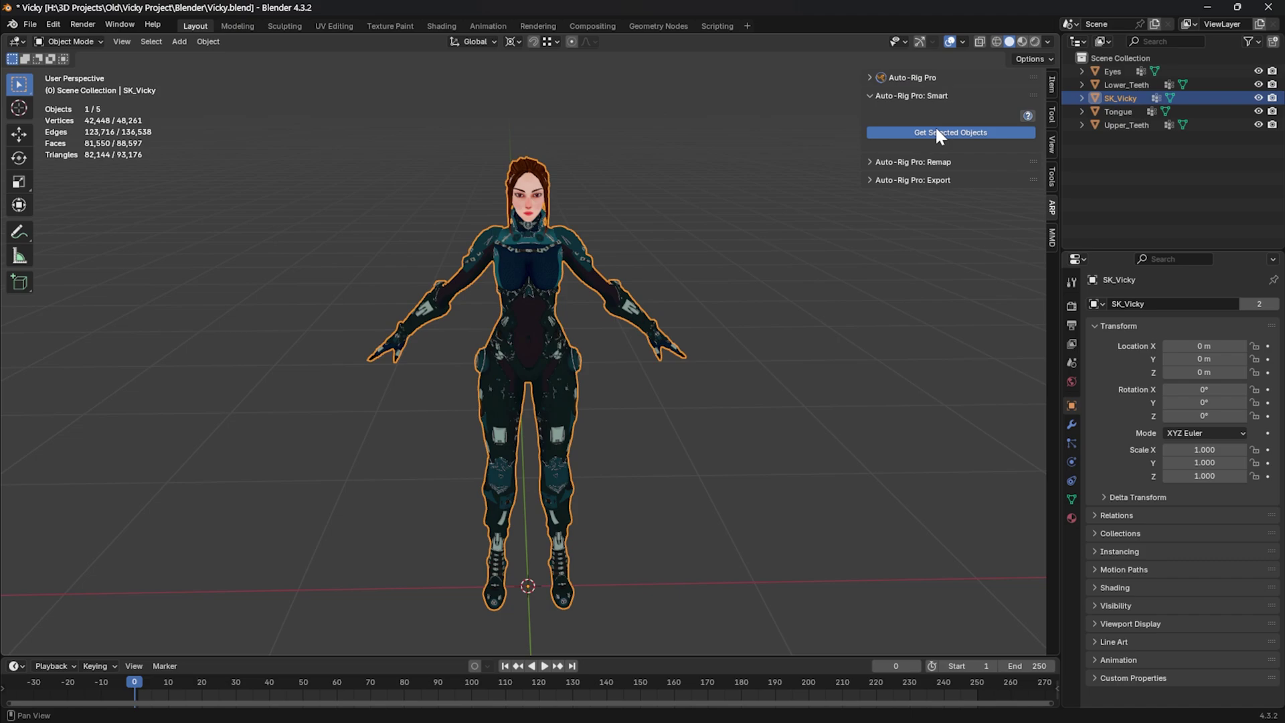
{"action": "left_click", "coordinate": [935, 131]}
{"action": "left_click", "coordinate": [918, 135]}
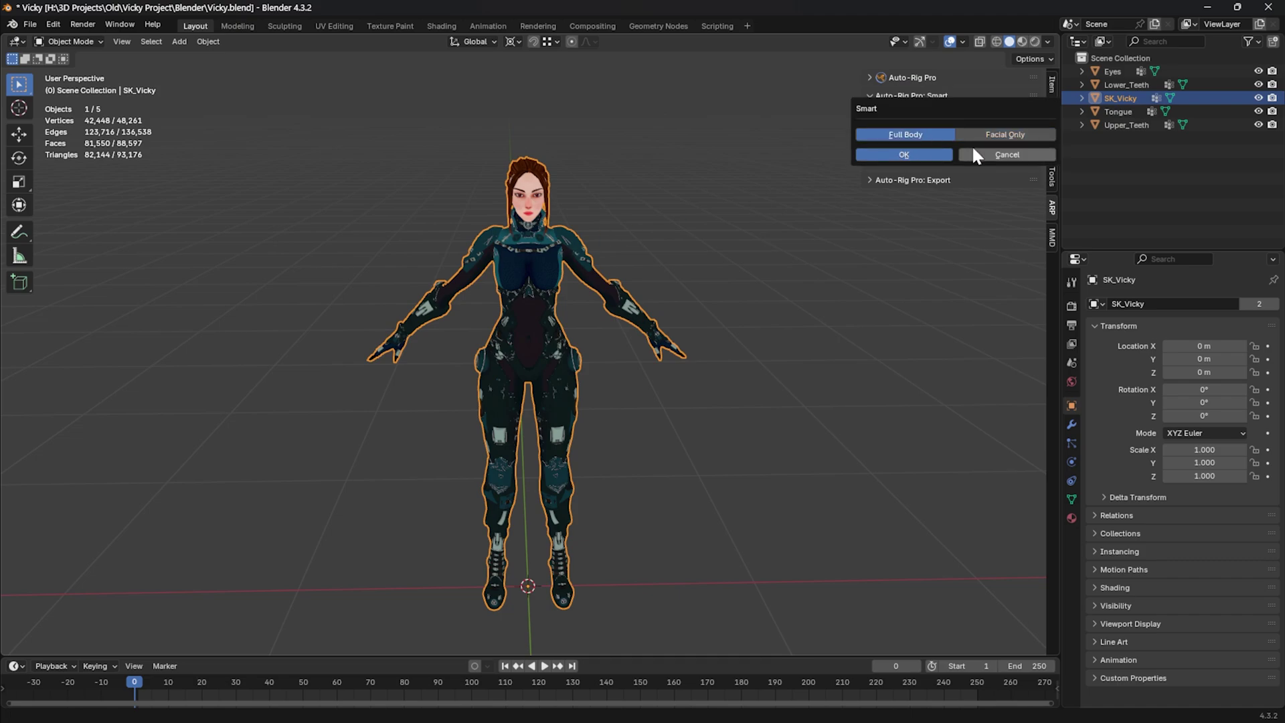
{"action": "left_click", "coordinate": [930, 154]}
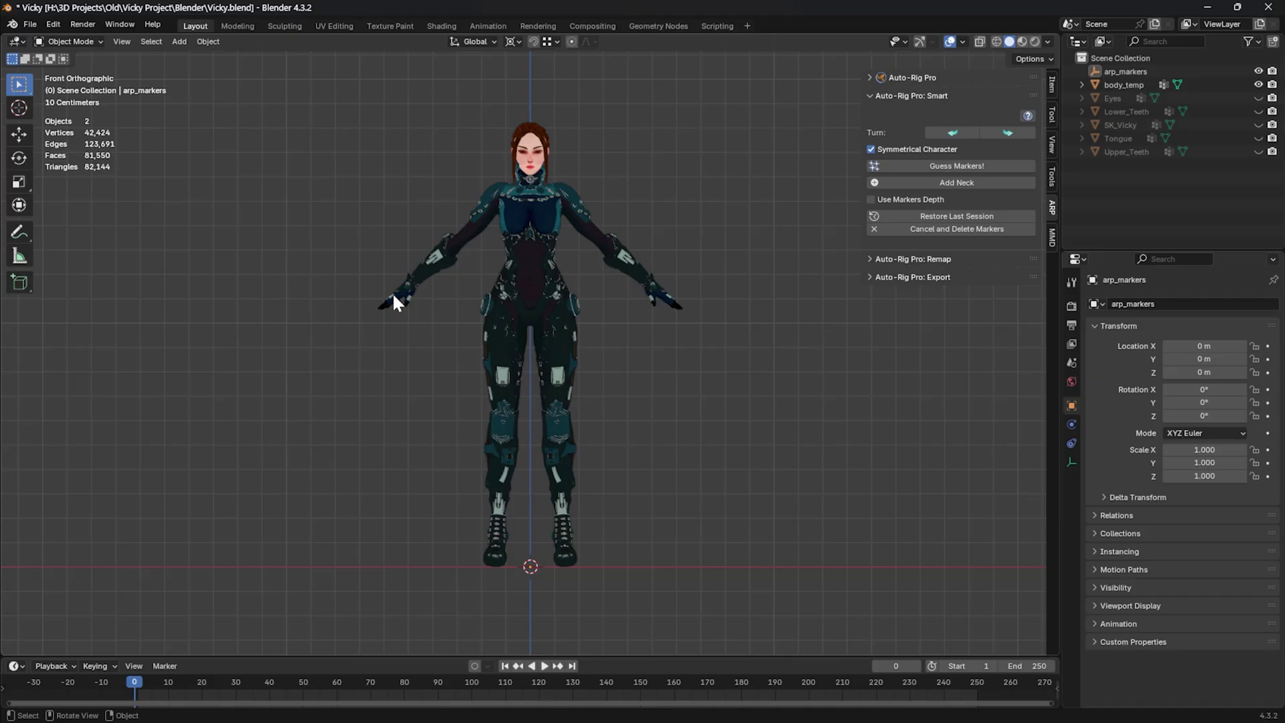
Step: Try turning the character sideways in the Smart setup and return it to facing front
{"action": "scroll", "coordinate": [557, 192], "scroll_direction": "up", "scroll_amount": 2}
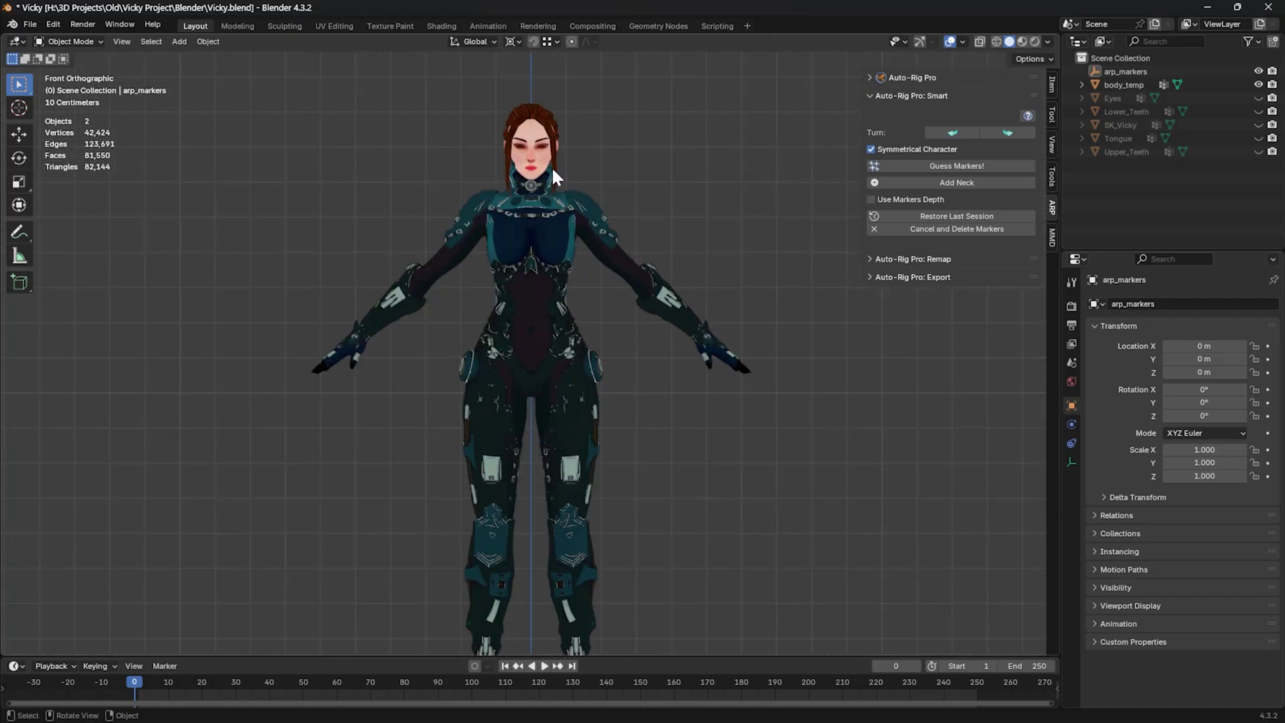
{"action": "left_click", "coordinate": [963, 131]}
{"action": "left_click", "coordinate": [997, 132]}
{"action": "left_click", "coordinate": [950, 132]}
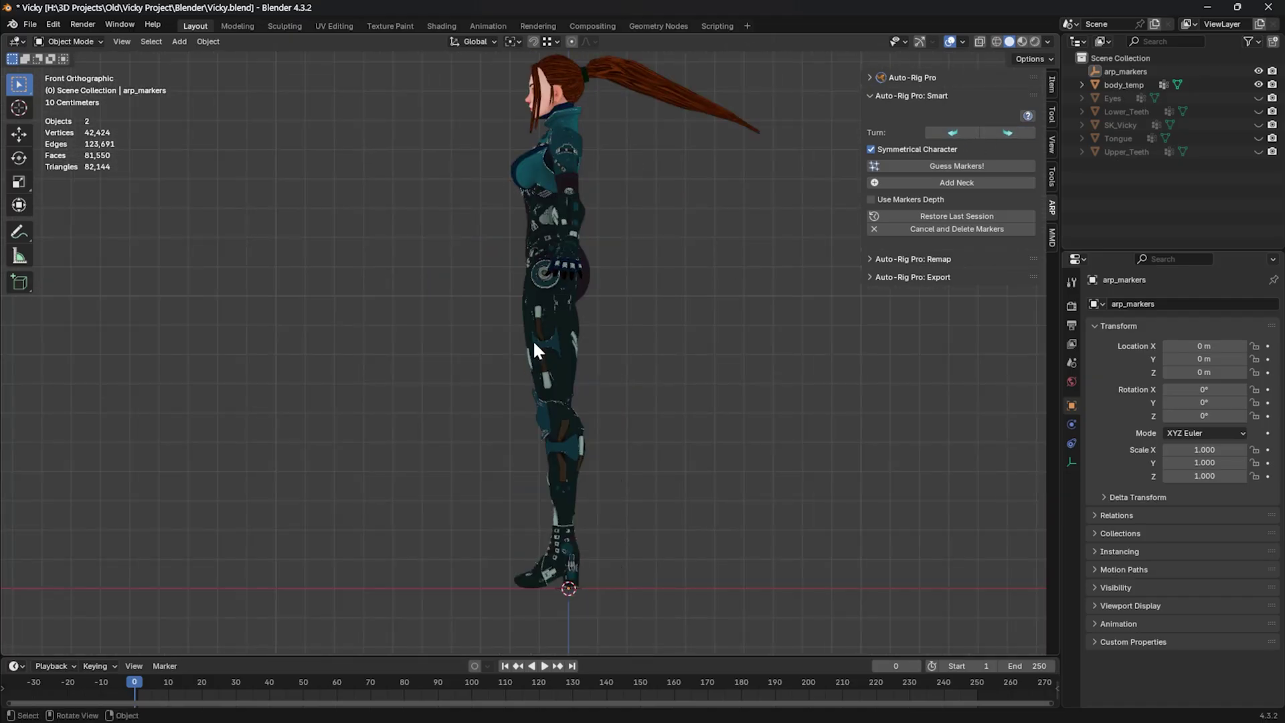
{"action": "left_click", "coordinate": [1004, 132]}
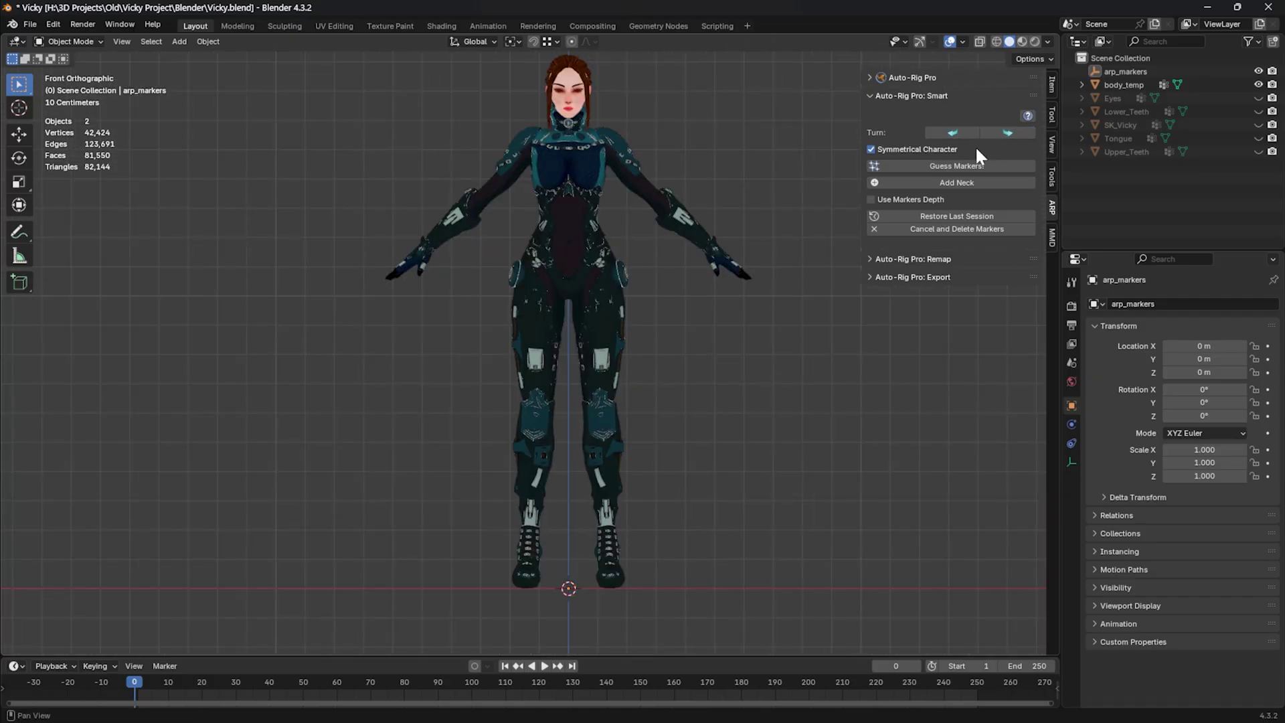
Step: Guess the body markers automatically with Symmetrical Character enabled
{"action": "left_click", "coordinate": [902, 167]}
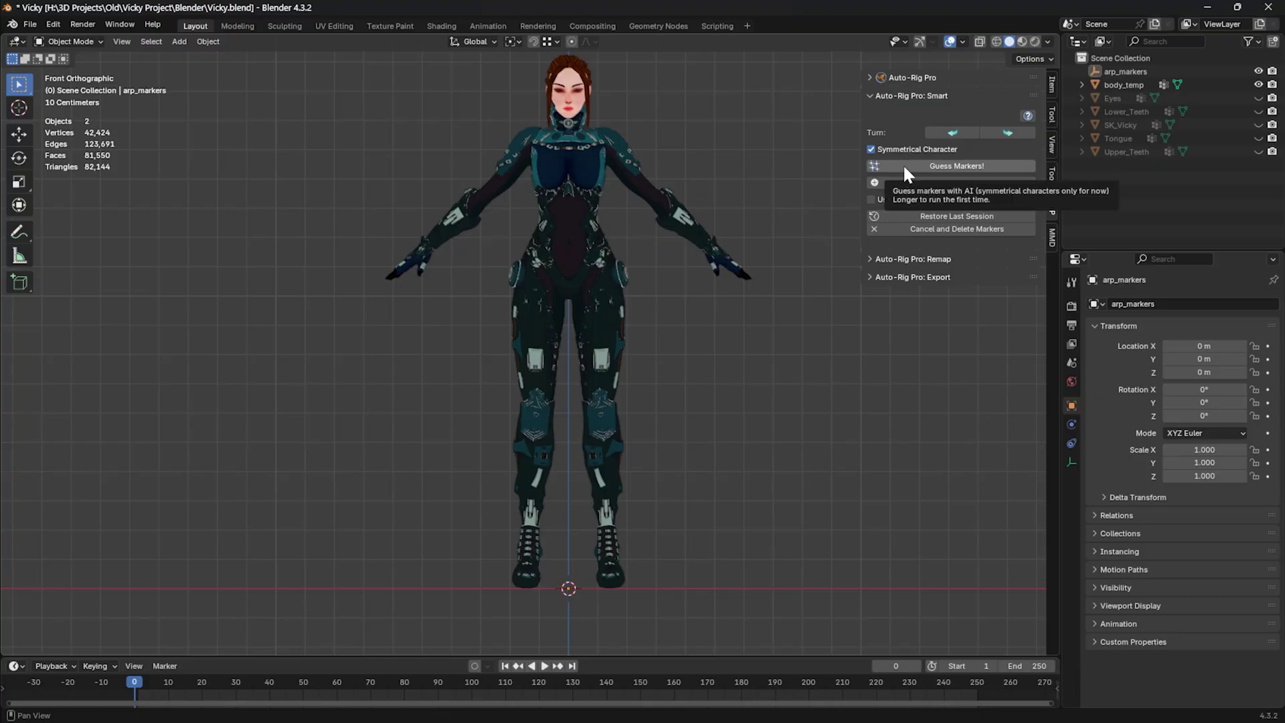
{"action": "left_click", "coordinate": [904, 167]}
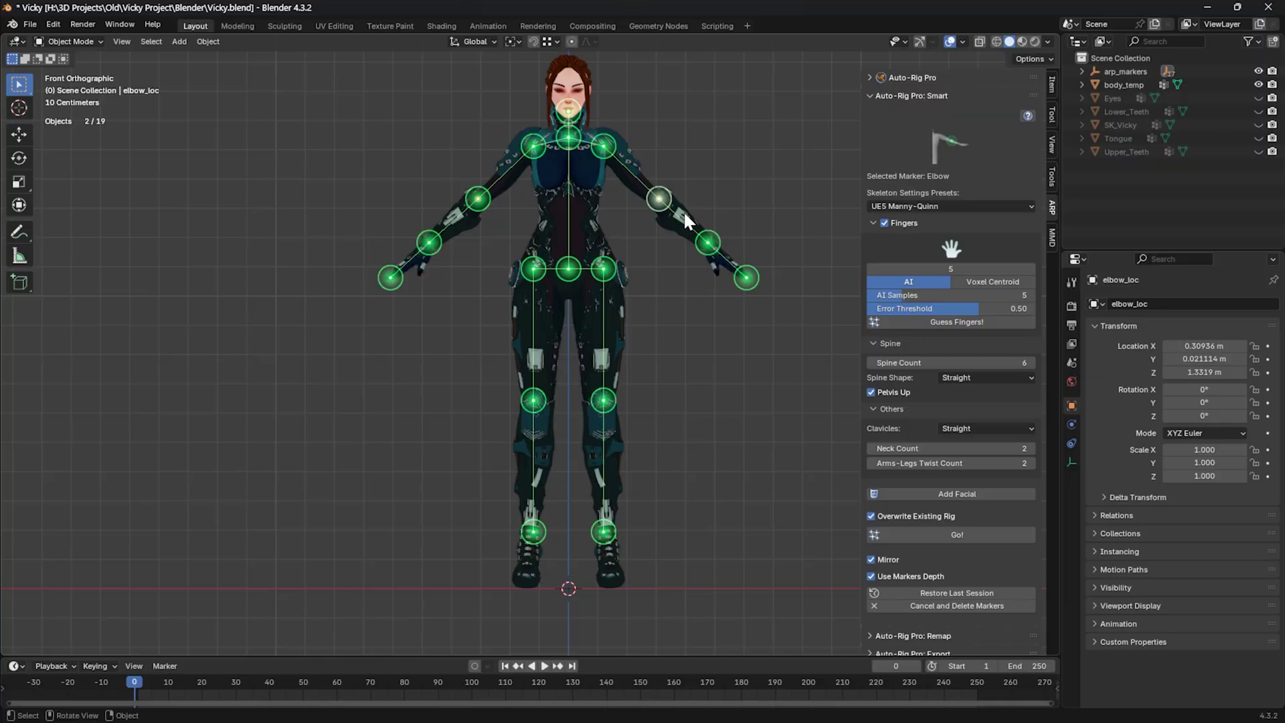
Step: Inspect the guessed body markers on the character from the side and the front
{"action": "middle_click_drag", "start_coordinate": [673, 210], "coordinate": [572, 220]}
{"action": "key", "text": "KP_1"}
{"action": "middle_click_drag", "start_coordinate": [740, 227], "coordinate": [592, 294]}
{"action": "scroll", "coordinate": [532, 218], "scroll_direction": "up", "scroll_amount": 4}
{"action": "key", "text": "KP_1"}
{"action": "scroll", "coordinate": [725, 224], "scroll_direction": "down", "scroll_amount": 4}
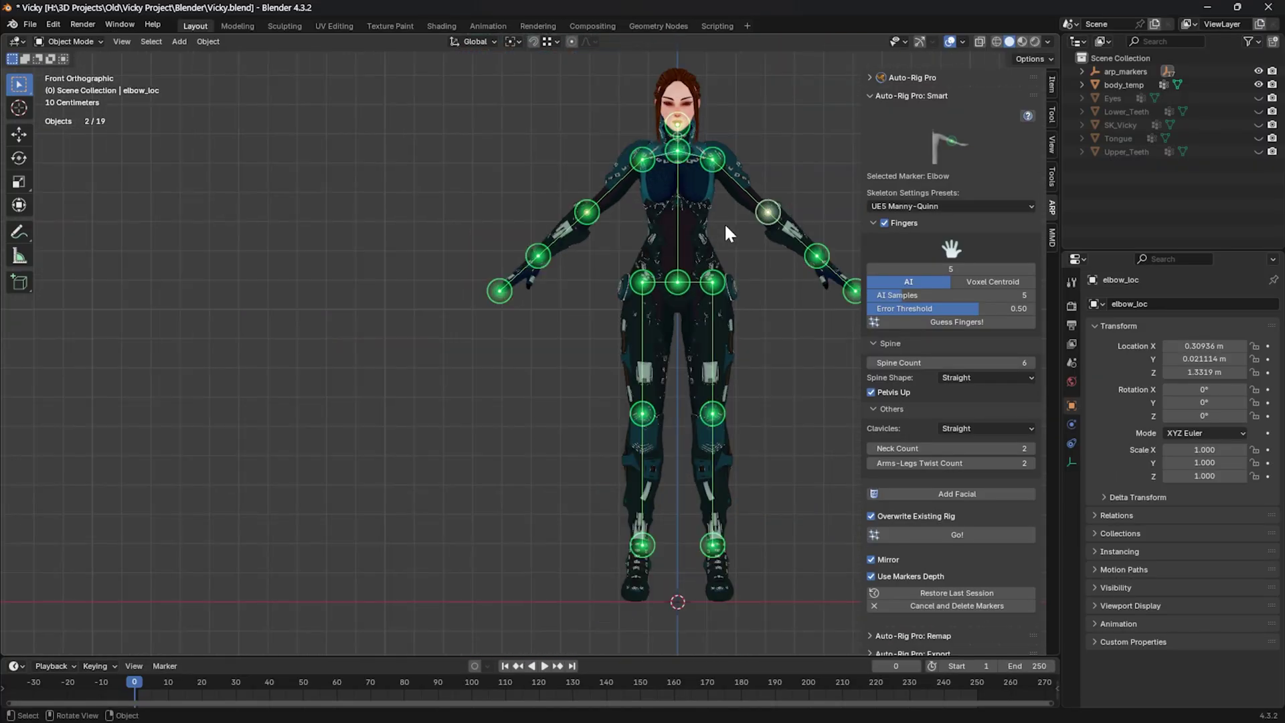
{"action": "scroll", "coordinate": [725, 225], "scroll_direction": "down", "scroll_amount": 1}
{"action": "middle_click_drag", "start_coordinate": [726, 225], "coordinate": [625, 234], "text": "shift"}
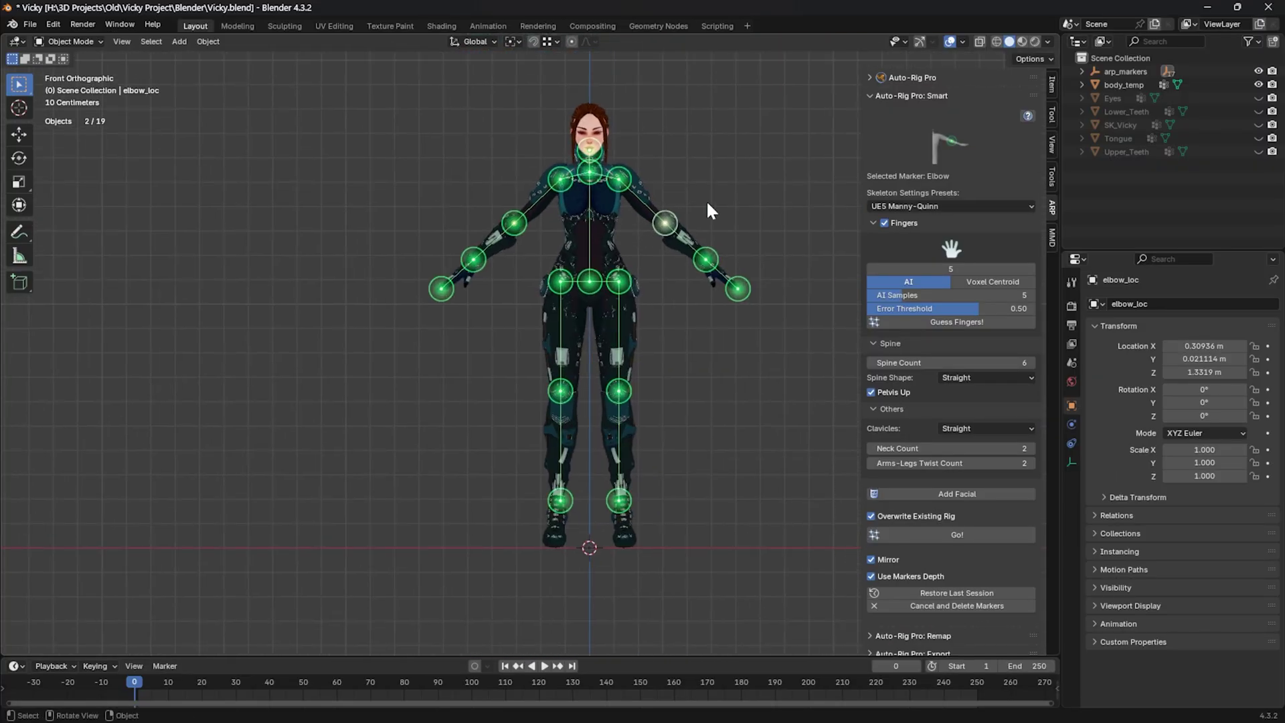
Step: Try shifting the knee marker outward, and delete all the guessed body markers
{"action": "left_click", "coordinate": [621, 395]}
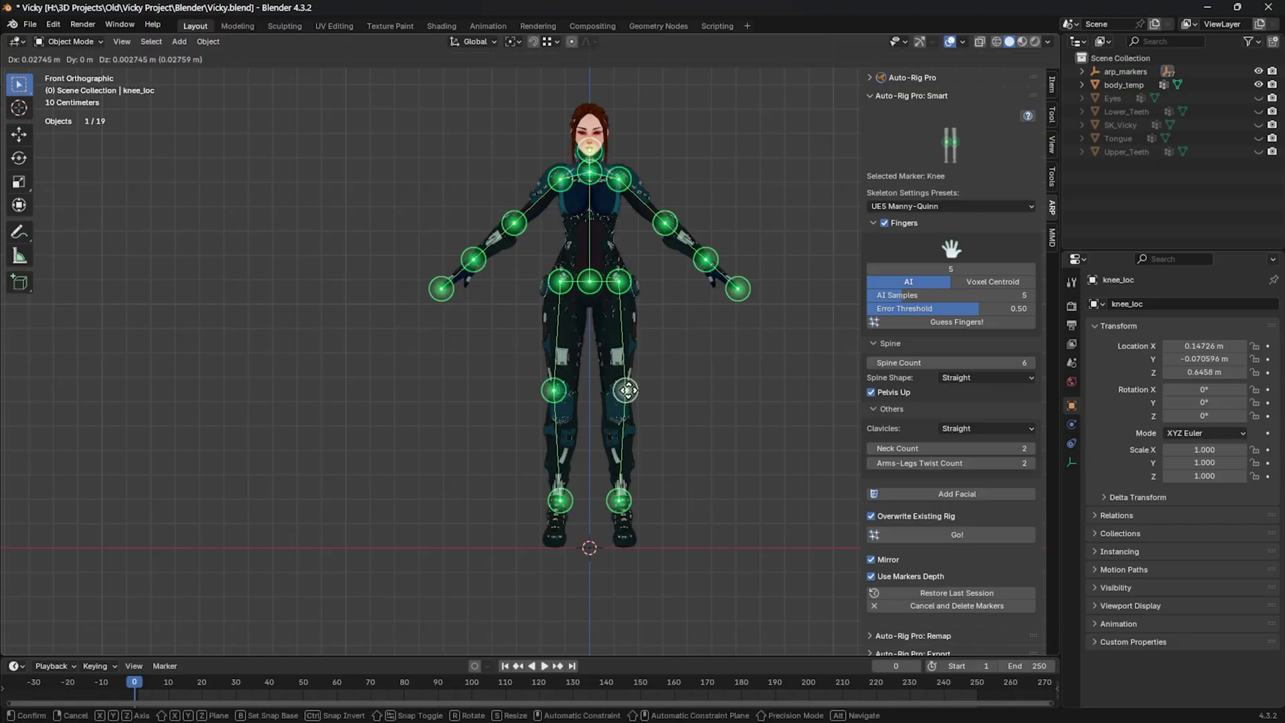
{"action": "left_click", "coordinate": [801, 130]}
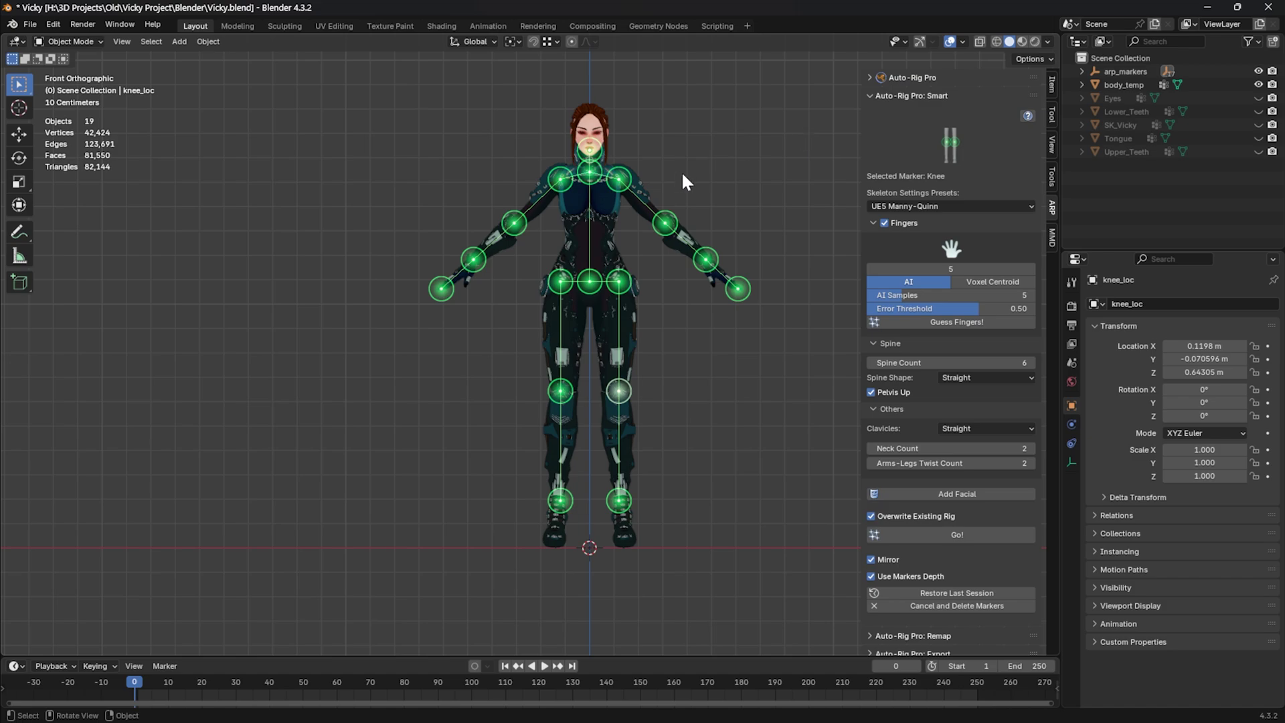
{"action": "left_click_drag", "start_coordinate": [793, 138], "coordinate": [306, 566]}
{"action": "key", "text": "Delete"}
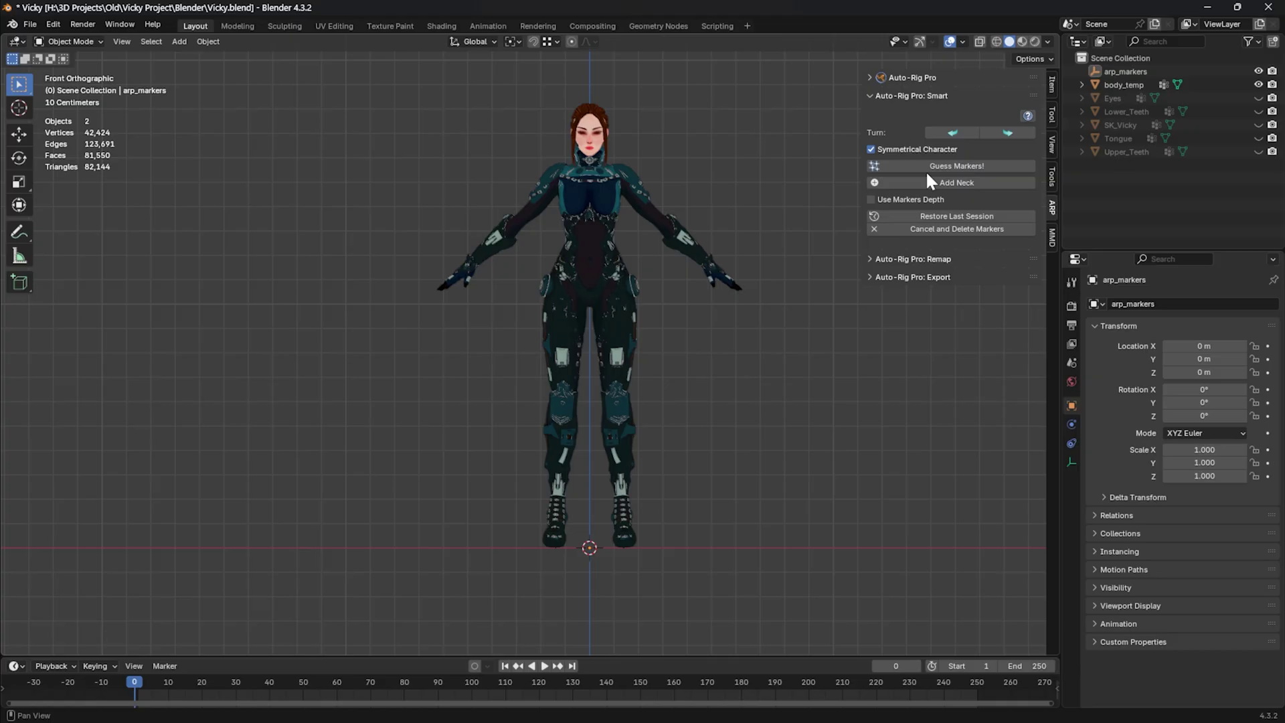
Step: Place a neck marker manually at a height of about 1.57 m and a chin marker at about 1.62 m
{"action": "scroll", "coordinate": [662, 170], "scroll_direction": "up", "scroll_amount": 1}
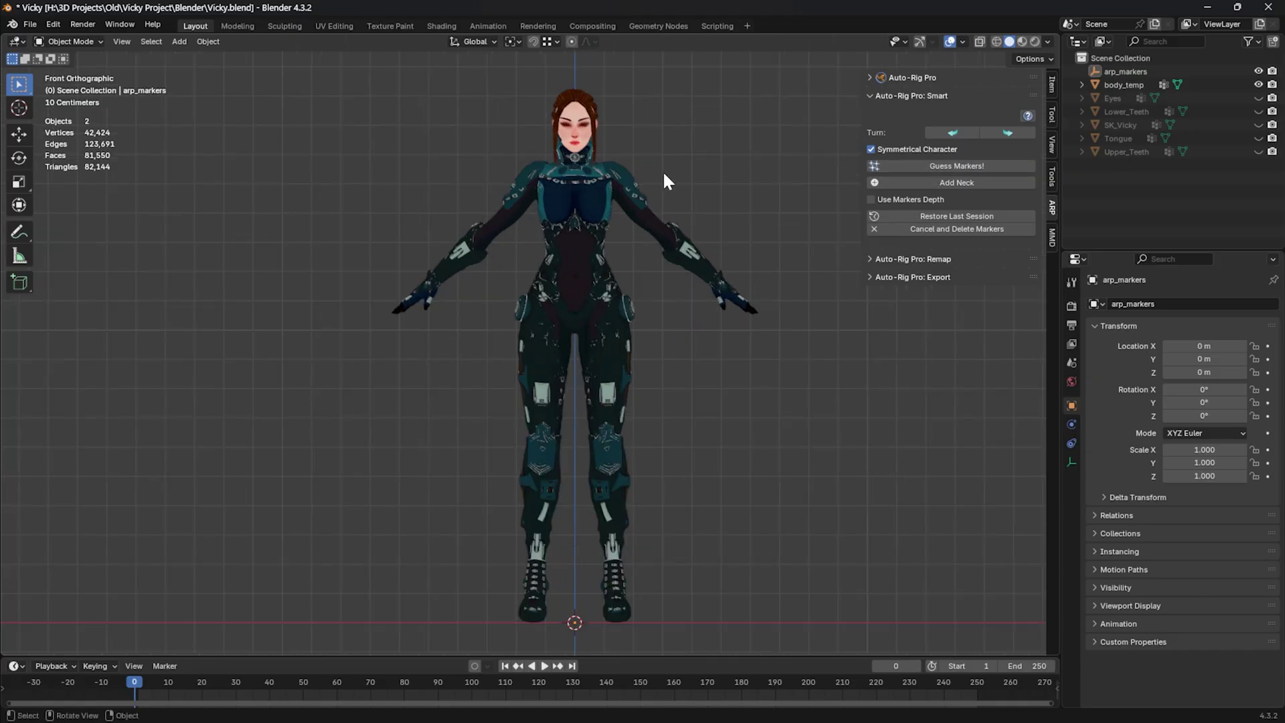
{"action": "left_click", "coordinate": [941, 181]}
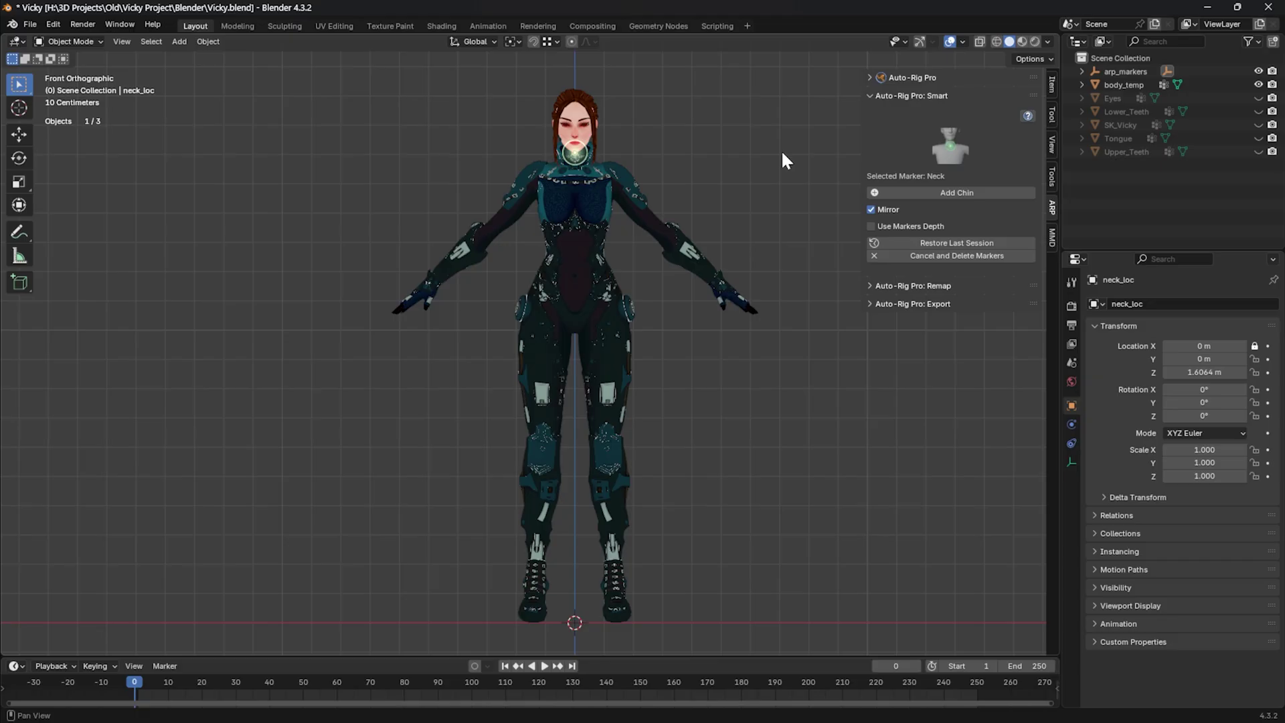
{"action": "left_click", "coordinate": [580, 162]}
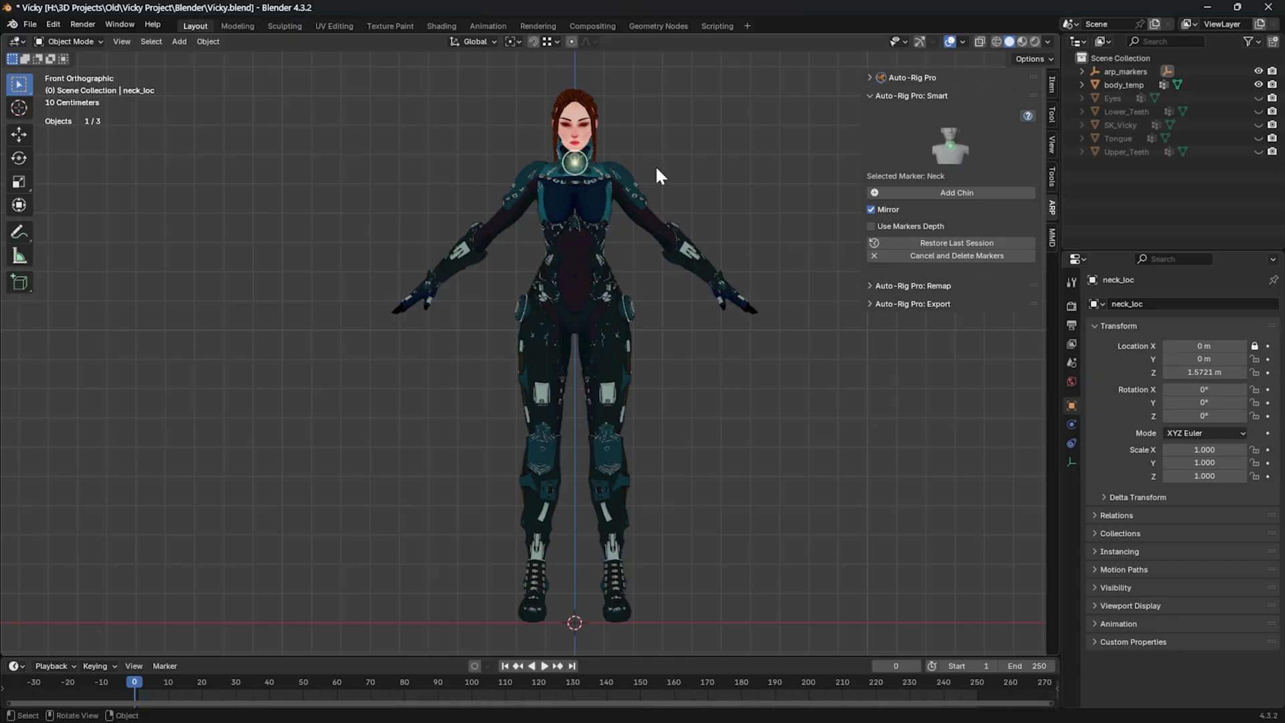
{"action": "left_click", "coordinate": [965, 191]}
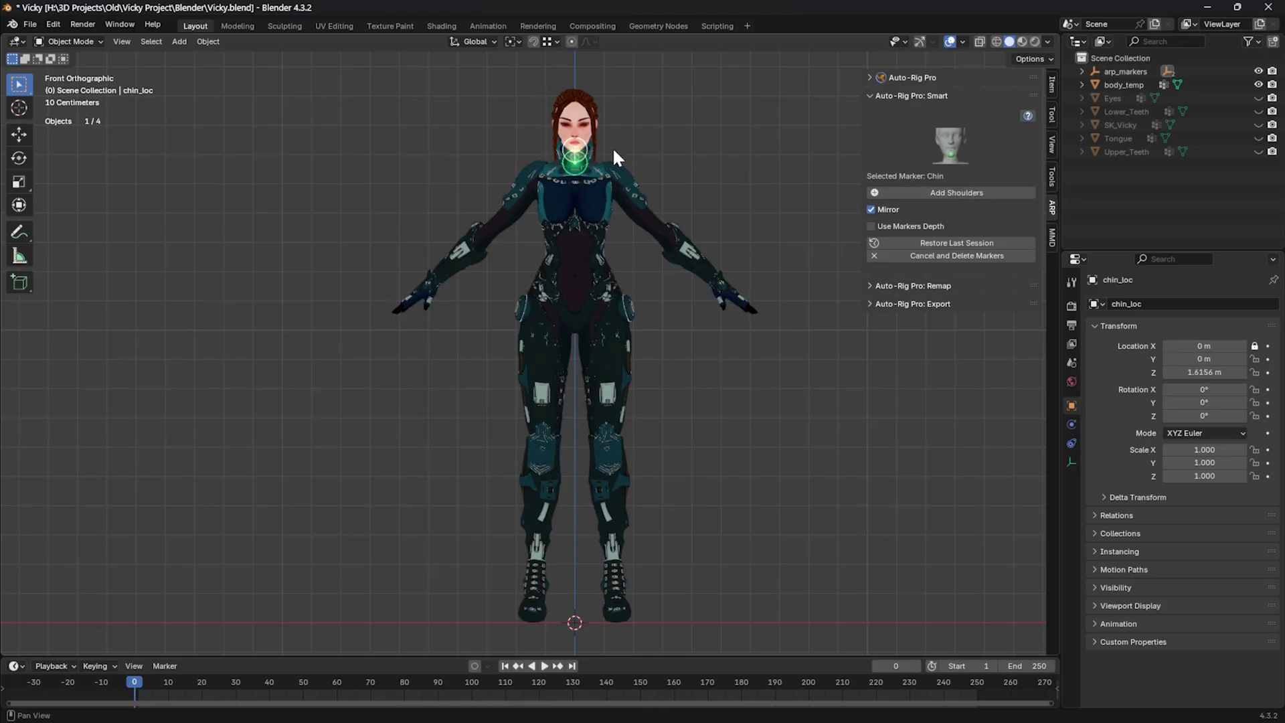
Step: Add mirrored shoulder markers at the shoulder joints and lower them by about 0.018 m
{"action": "left_click", "coordinate": [950, 192]}
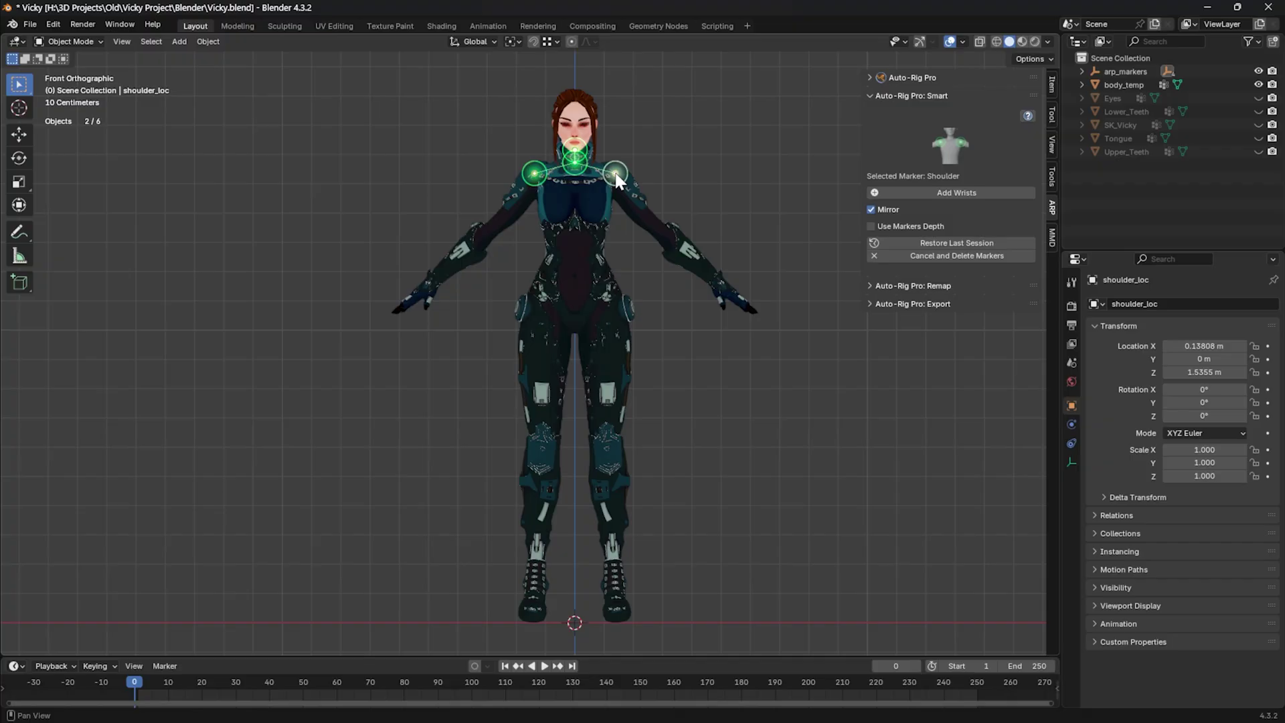
{"action": "left_click", "coordinate": [616, 173]}
{"action": "key", "text": "g"}
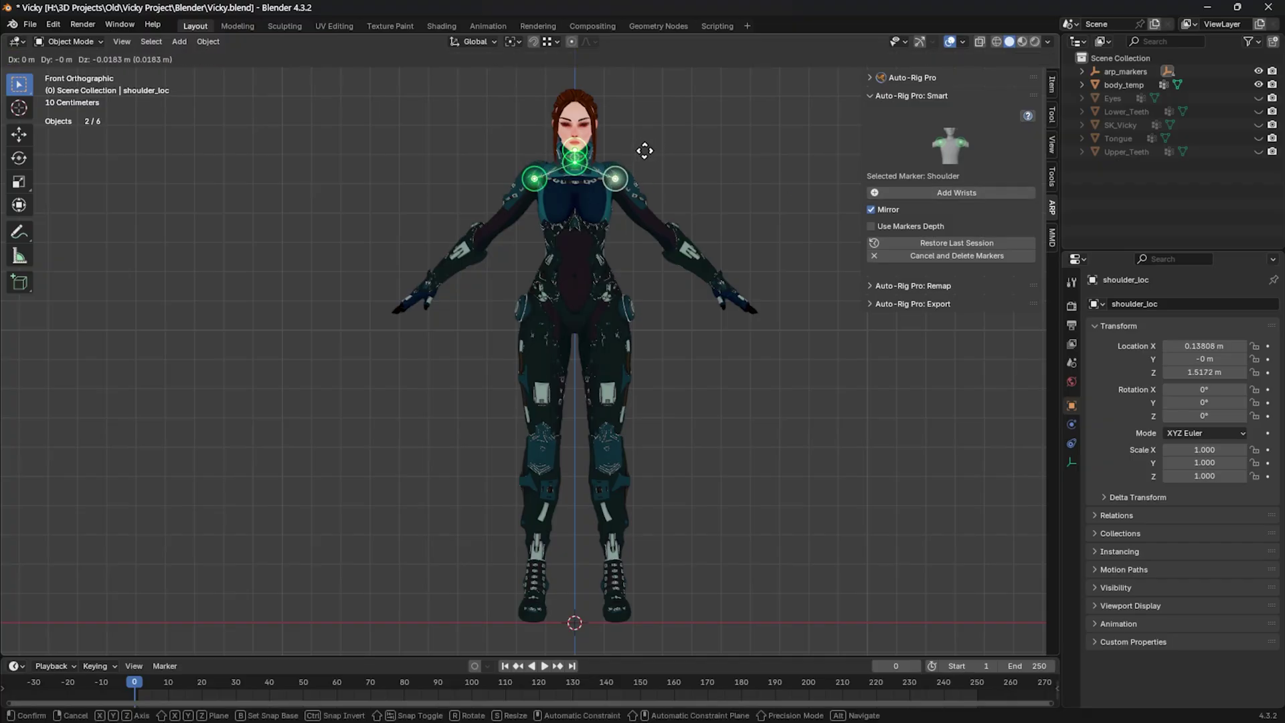
{"action": "left_click", "coordinate": [652, 152]}
Step: Place mirrored wrist markers at the wrists and hand tip markers at the ends of the fingers
{"action": "left_click", "coordinate": [716, 281]}
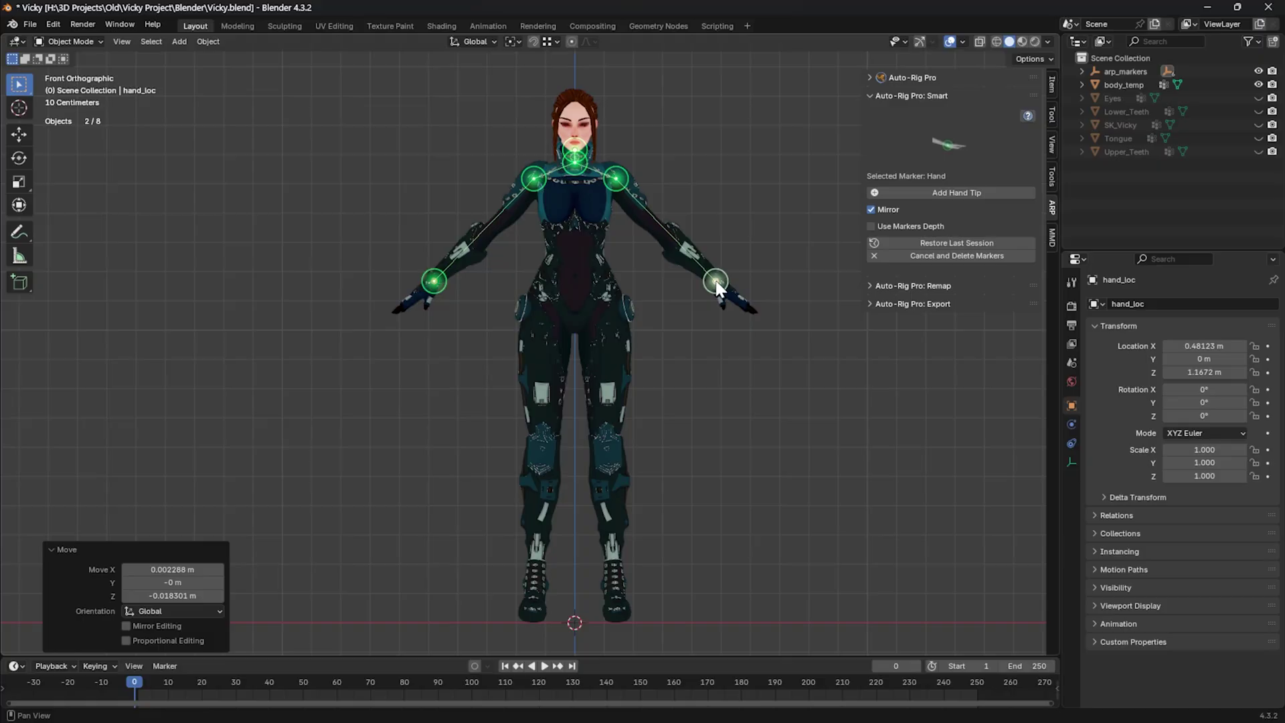
{"action": "left_click", "coordinate": [956, 194]}
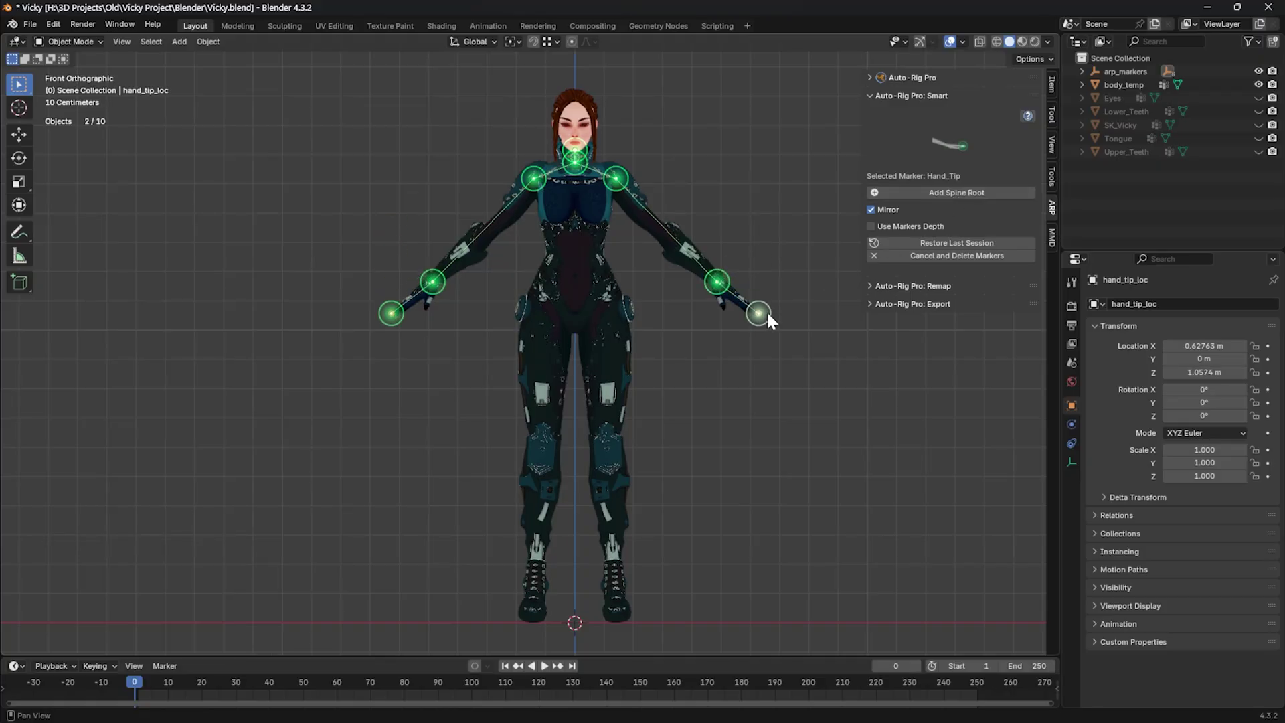
{"action": "left_click", "coordinate": [766, 311]}
Step: Place the spine root marker at the pelvis and mirrored foot markers at the ankles
{"action": "left_click", "coordinate": [956, 193]}
{"action": "left_click", "coordinate": [956, 192]}
{"action": "left_click", "coordinate": [614, 566]}
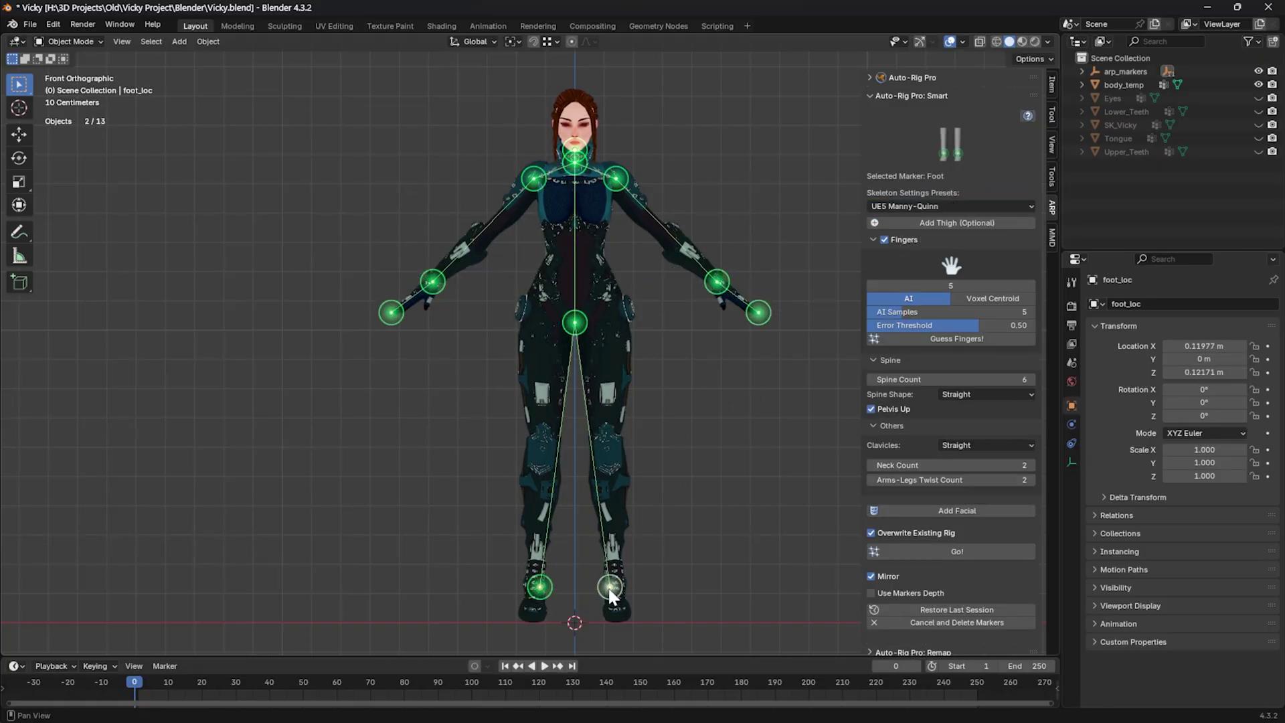
Step: Switch the skeleton settings preset to ARP Default and back to UE5 Manny-Quinn
{"action": "left_click", "coordinate": [954, 204]}
{"action": "left_click", "coordinate": [917, 219]}
{"action": "left_click", "coordinate": [922, 207]}
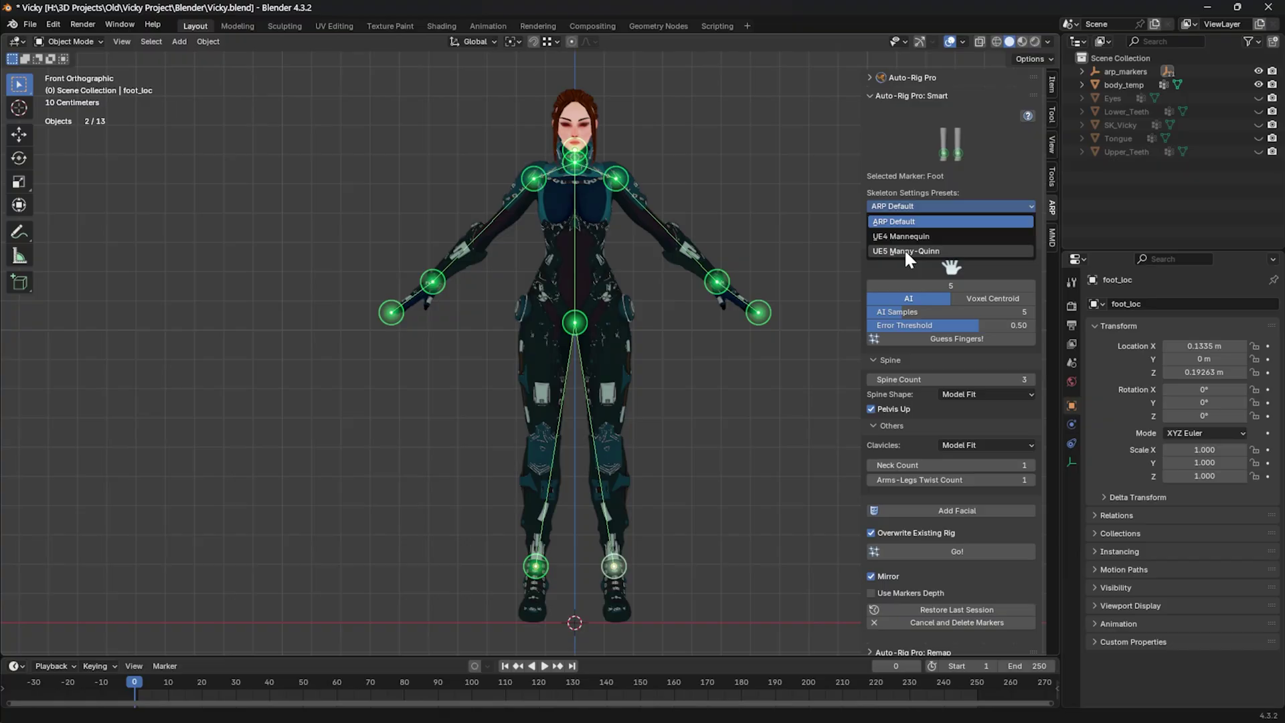
{"action": "left_click", "coordinate": [898, 248]}
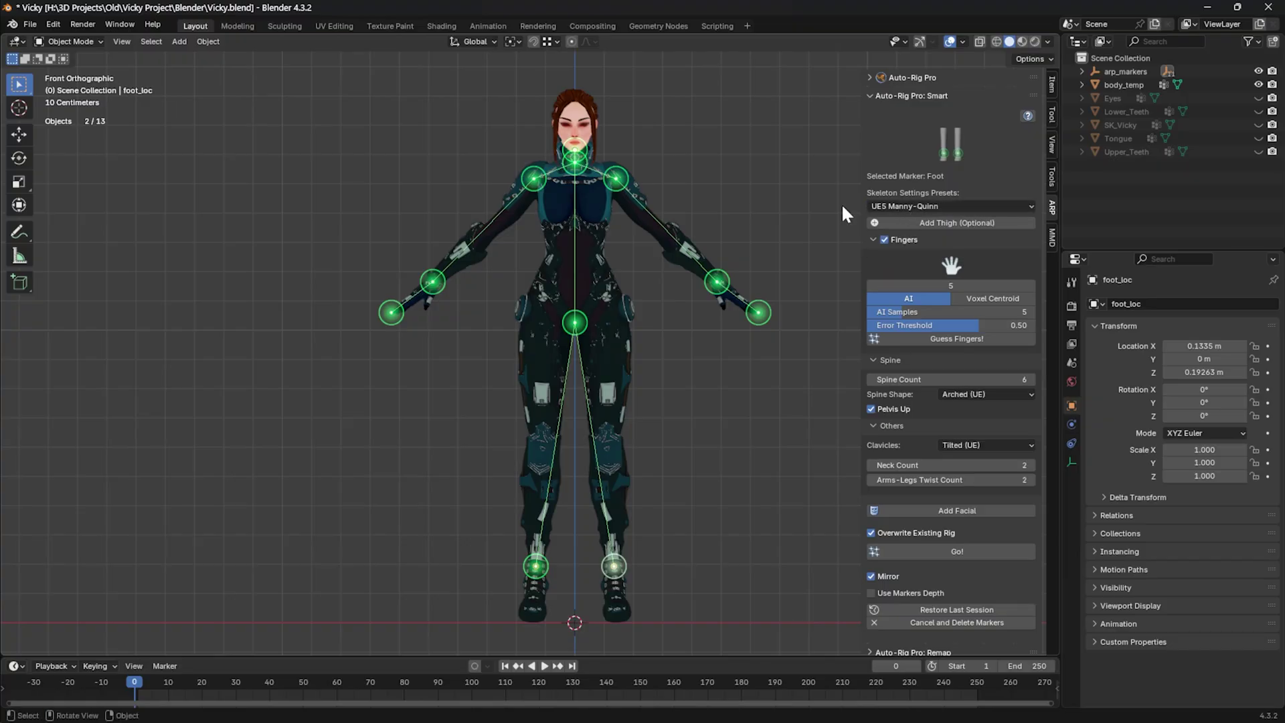
Step: Add the optional mirrored thigh, knee and elbow markers at their joints
{"action": "left_click", "coordinate": [934, 222]}
{"action": "left_click", "coordinate": [608, 309]}
{"action": "left_click", "coordinate": [940, 222]}
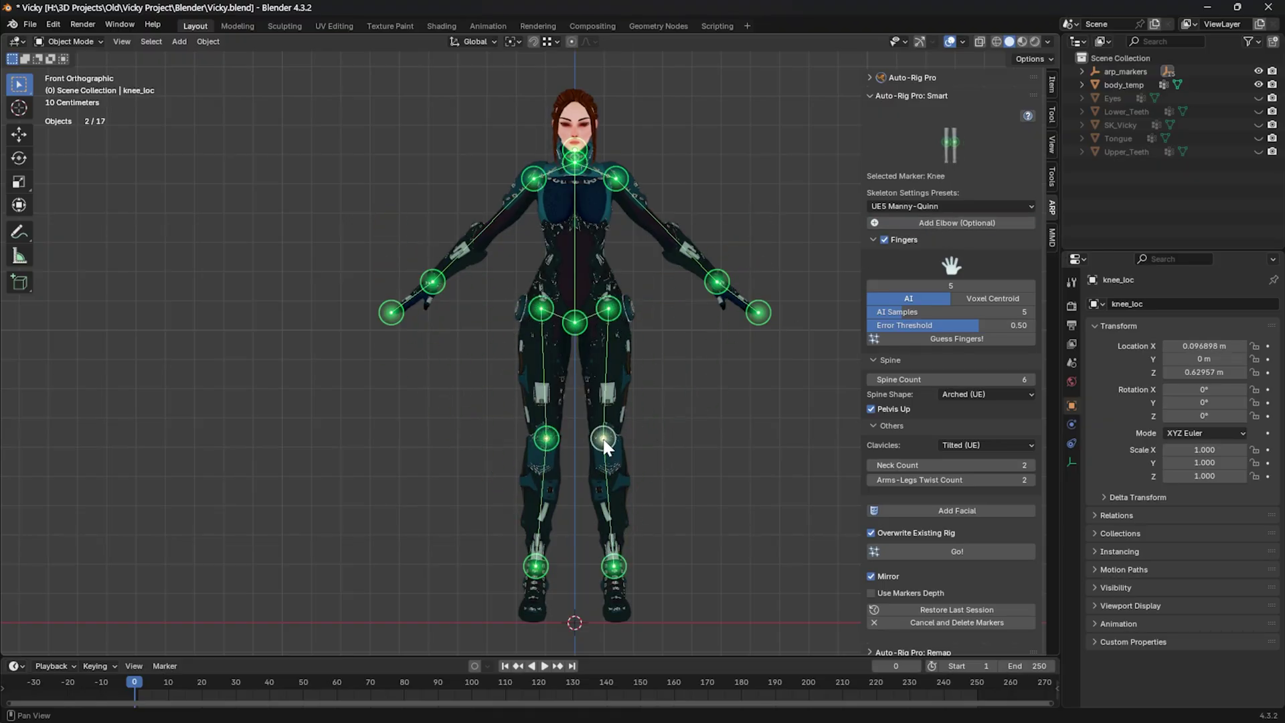
{"action": "left_click", "coordinate": [607, 438]}
{"action": "left_click", "coordinate": [940, 225]}
{"action": "left_click", "coordinate": [940, 224]}
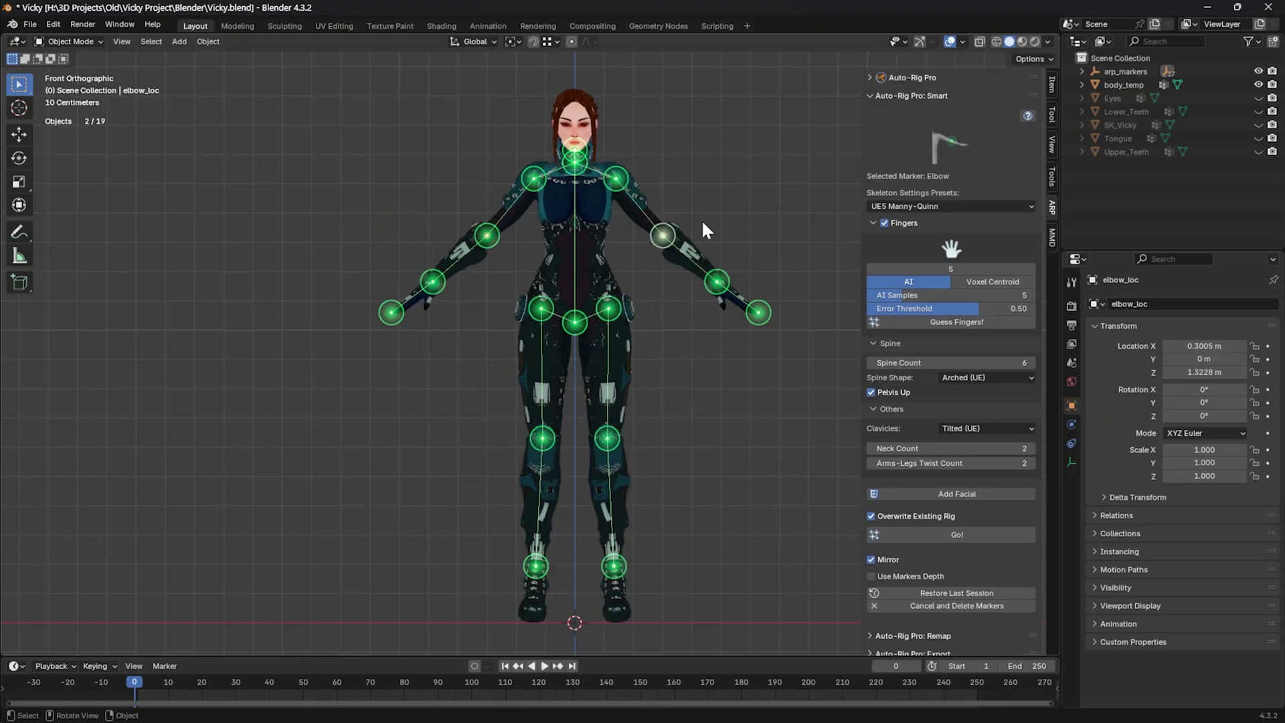
Step: Move the knee marker forward in the side view to match the depth of the leg
{"action": "middle_click_drag", "start_coordinate": [721, 205], "coordinate": [573, 224]}
{"action": "scroll", "coordinate": [582, 469], "scroll_direction": "up", "scroll_amount": 3}
{"action": "middle_click_drag", "start_coordinate": [588, 502], "coordinate": [584, 313], "text": "shift"}
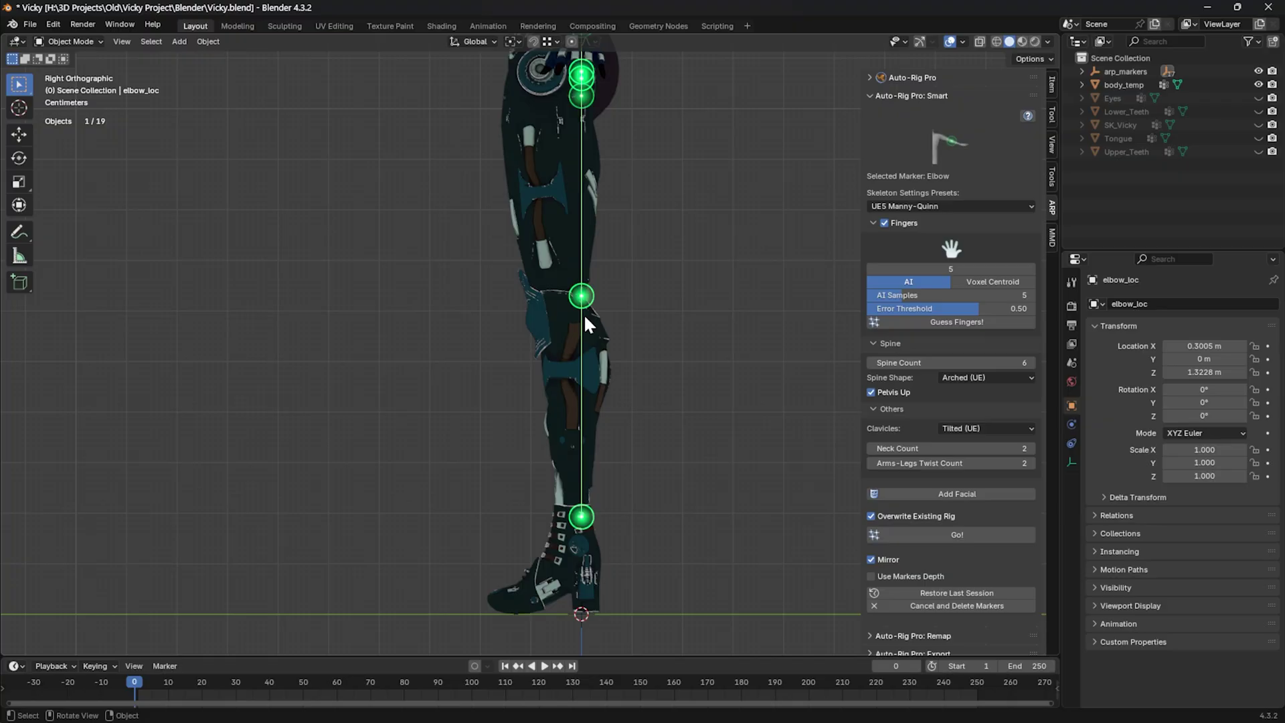
{"action": "key", "text": "g"}
{"action": "left_click", "coordinate": [581, 315]}
{"action": "left_click", "coordinate": [581, 298]}
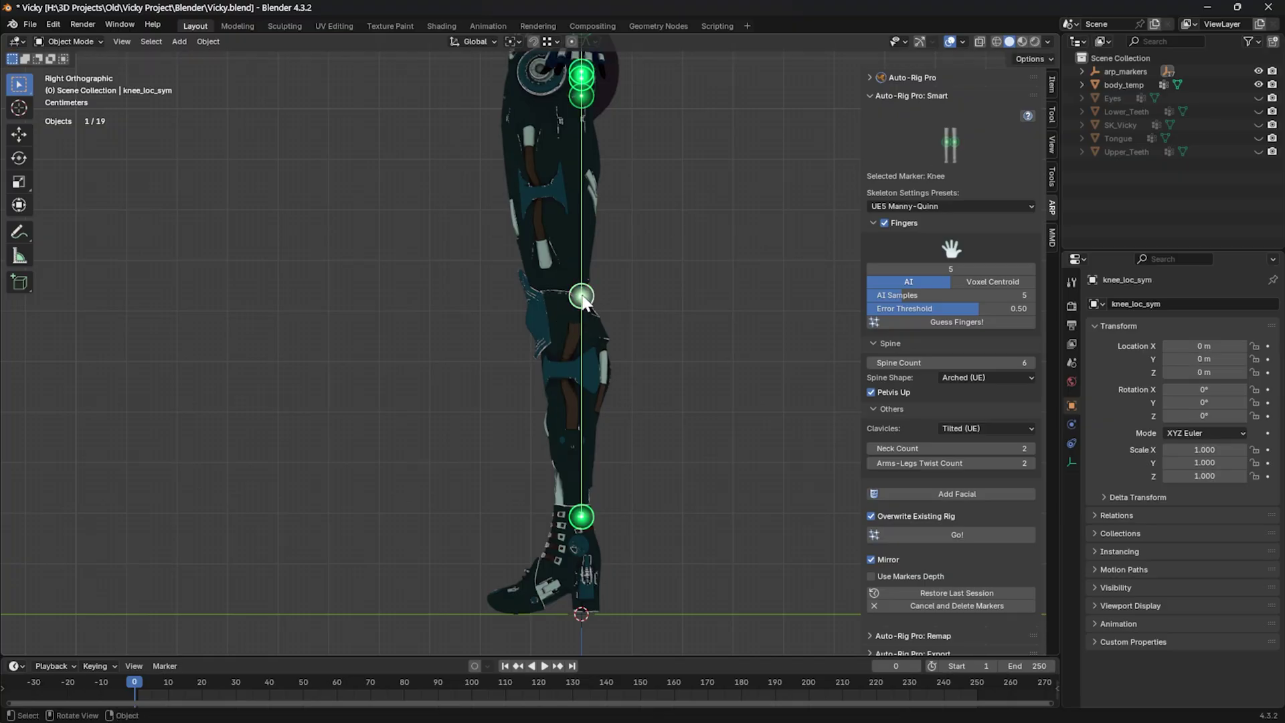
{"action": "key", "text": "g"}
{"action": "left_click", "coordinate": [557, 305]}
Step: Regenerate all body markers automatically from the front view with Symmetrical Character enabled
{"action": "key", "text": "KP_1"}
{"action": "scroll", "coordinate": [652, 259], "scroll_direction": "down", "scroll_amount": 4}
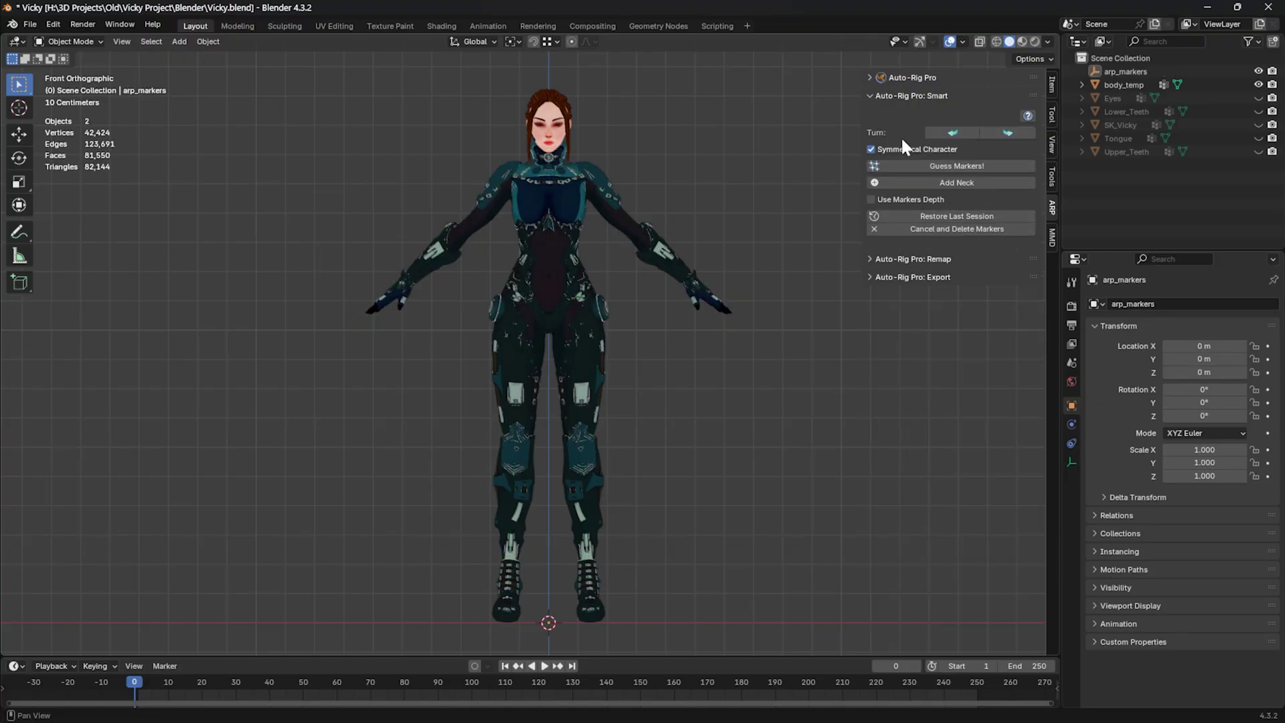
{"action": "left_click", "coordinate": [931, 164]}
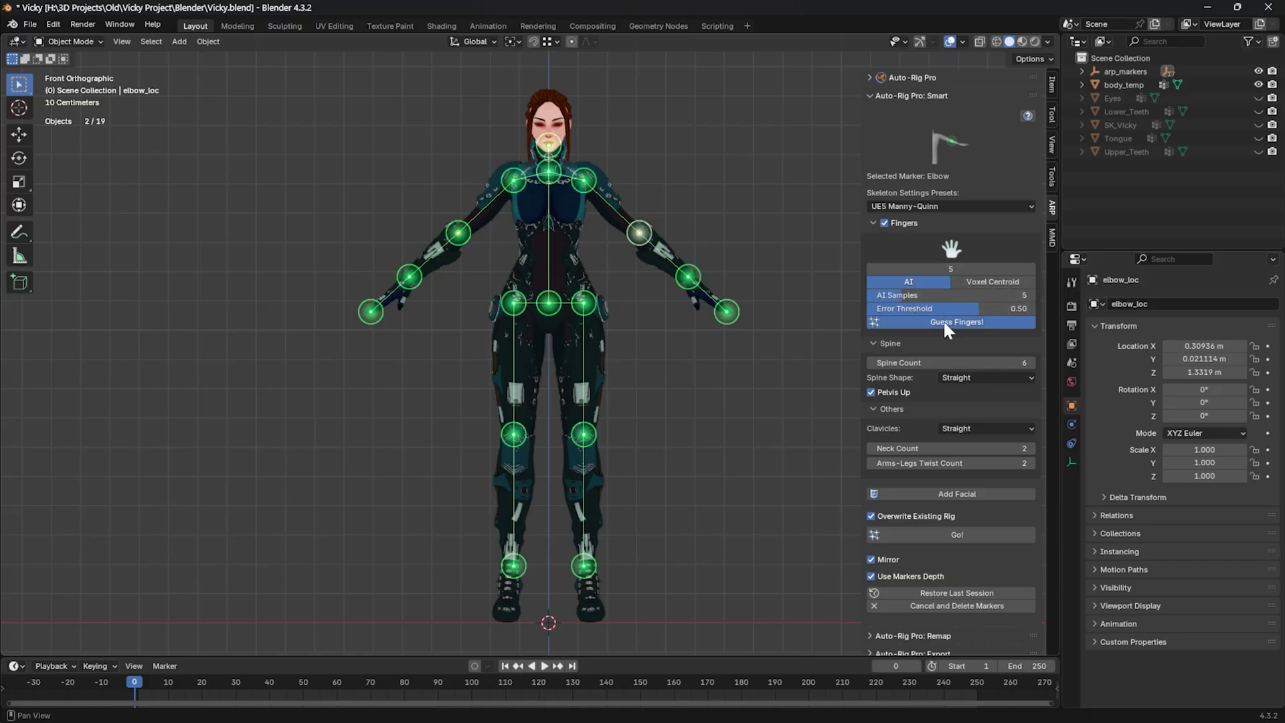
Step: Guess the markers for five fingers with the AI method and check their placement on the hand
{"action": "scroll", "coordinate": [773, 344], "scroll_direction": "up", "scroll_amount": 4}
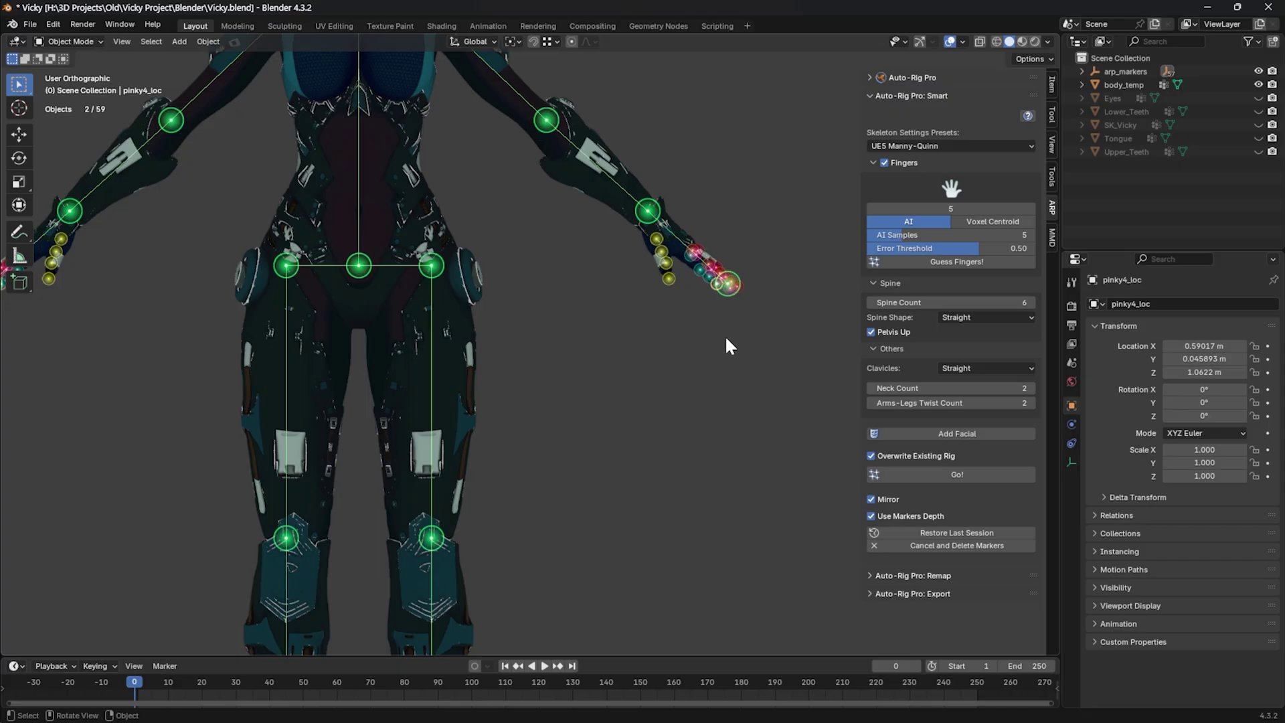
{"action": "middle_click_drag", "start_coordinate": [711, 333], "coordinate": [604, 380]}
{"action": "scroll", "coordinate": [497, 444], "scroll_direction": "up", "scroll_amount": 8}
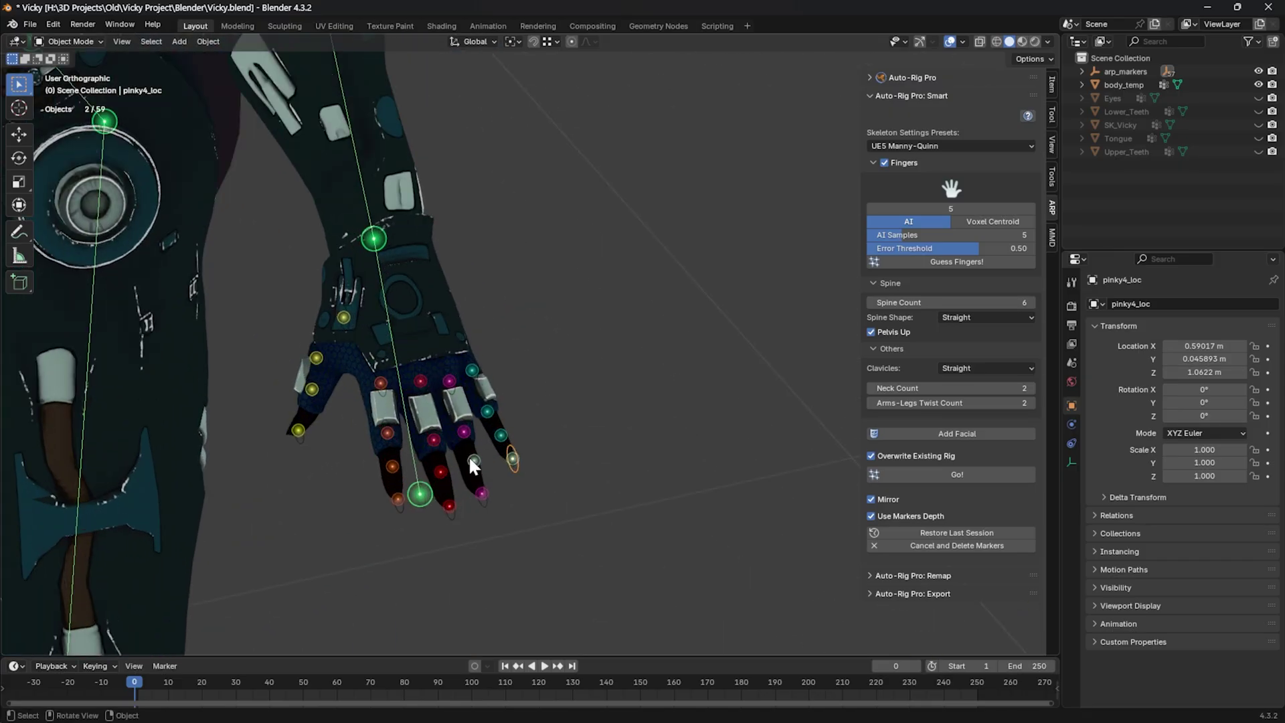
{"action": "middle_click_drag", "start_coordinate": [470, 456], "coordinate": [561, 409], "text": "shift"}
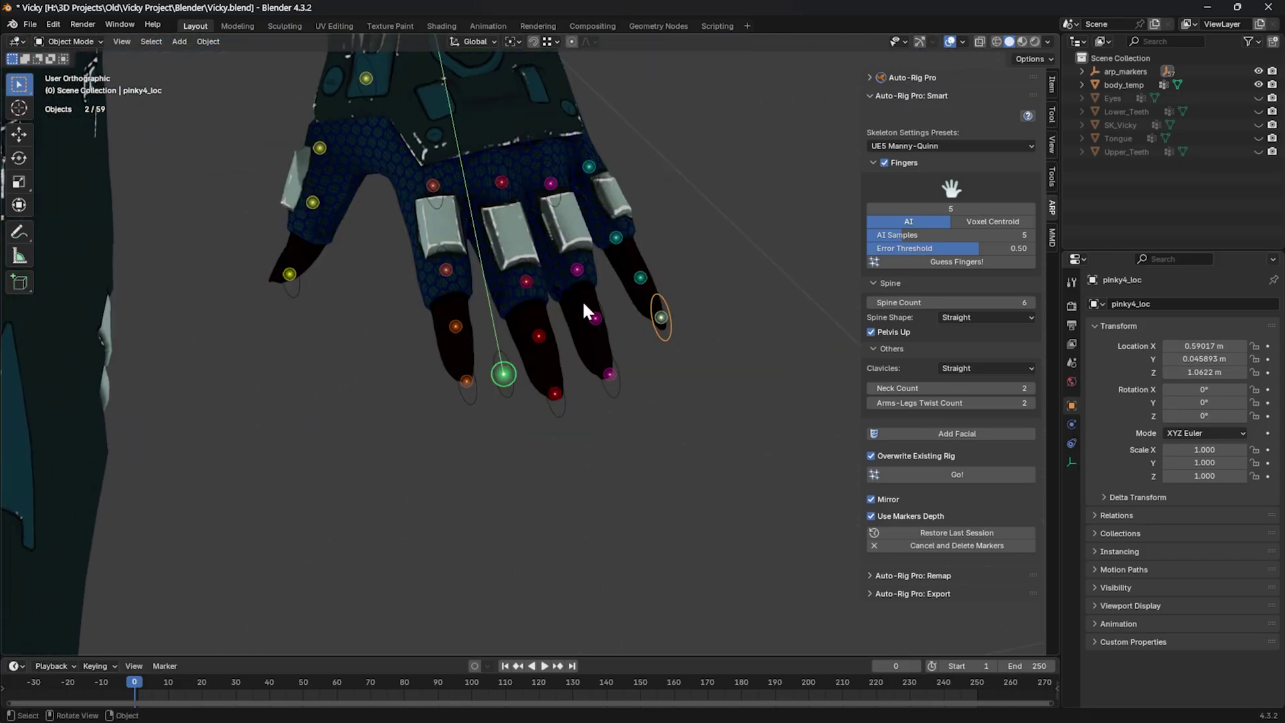
{"action": "scroll", "coordinate": [521, 263], "scroll_direction": "down", "scroll_amount": 8}
{"action": "middle_click_drag", "start_coordinate": [520, 264], "coordinate": [630, 329]}
{"action": "scroll", "coordinate": [613, 220], "scroll_direction": "down", "scroll_amount": 6}
{"action": "scroll", "coordinate": [596, 293], "scroll_direction": "down", "scroll_amount": 1}
{"action": "scroll", "coordinate": [572, 335], "scroll_direction": "up", "scroll_amount": 3}
{"action": "scroll", "coordinate": [529, 247], "scroll_direction": "down", "scroll_amount": 1}
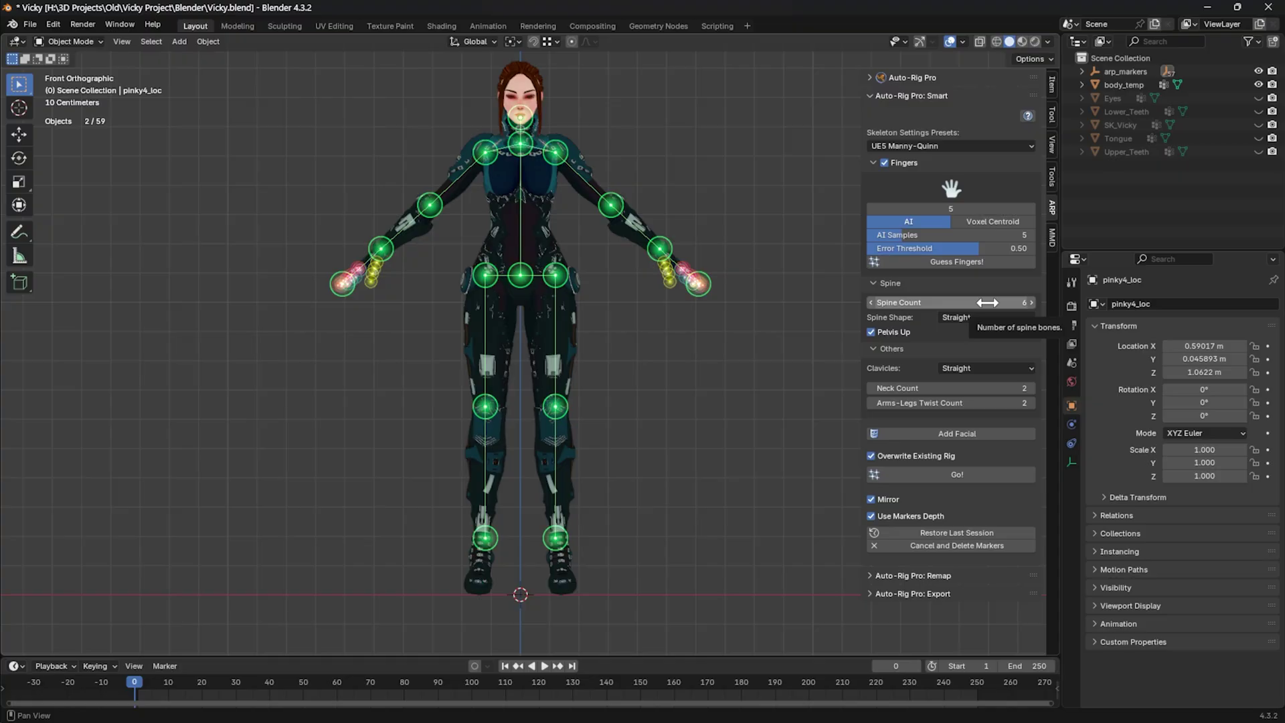
Step: Set the spine shape to Arched (UE) and the clavicles to Tilted (UE)
{"action": "left_click", "coordinate": [951, 319]}
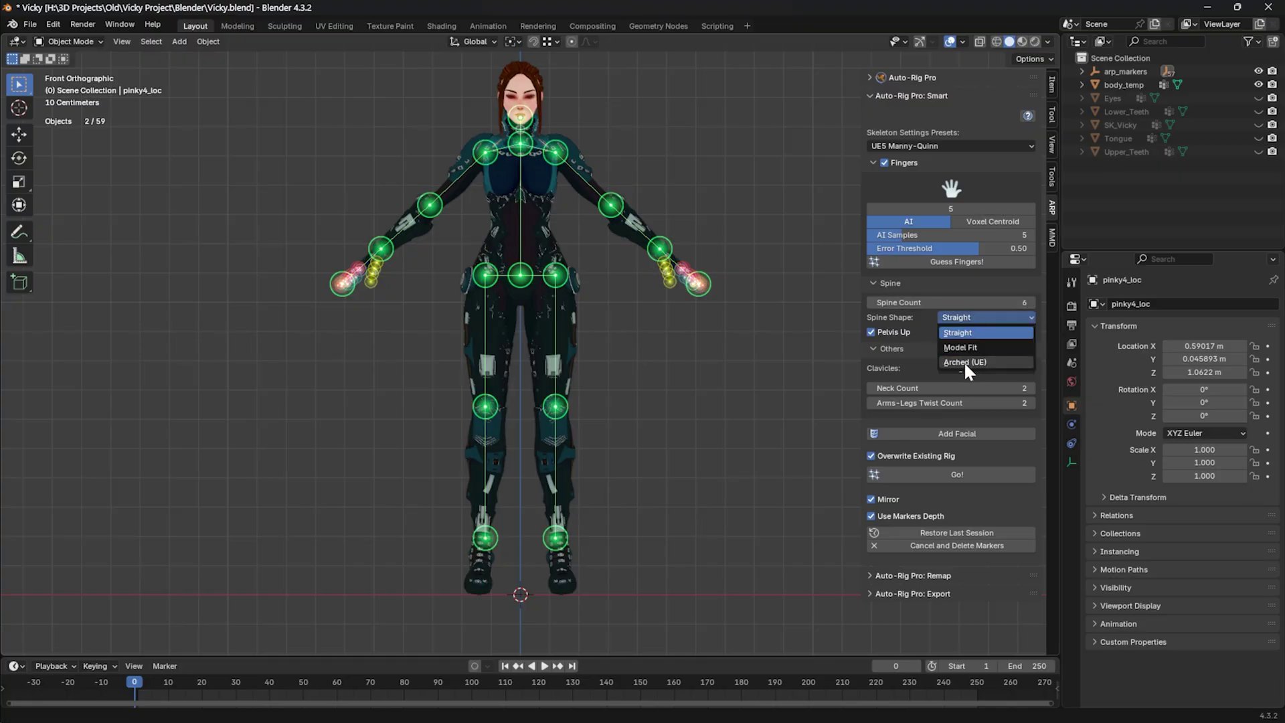
{"action": "left_click", "coordinate": [964, 362]}
{"action": "left_click", "coordinate": [970, 367]}
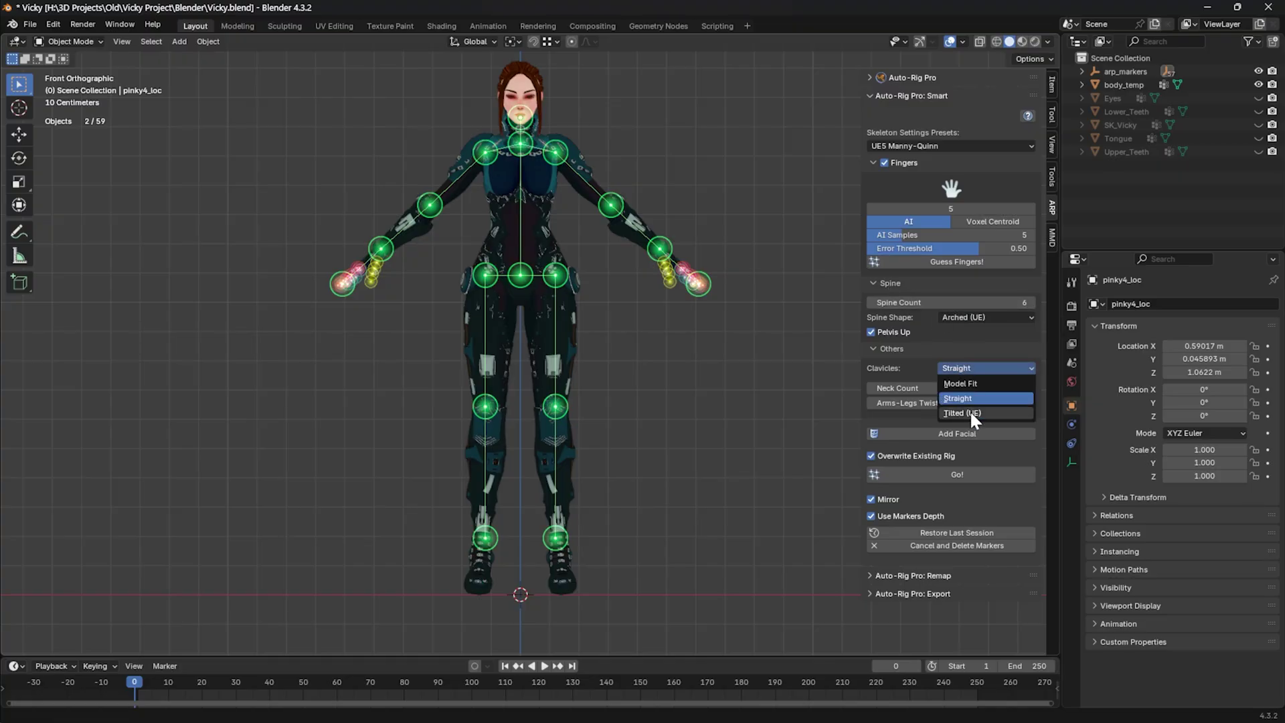
{"action": "left_click", "coordinate": [969, 410]}
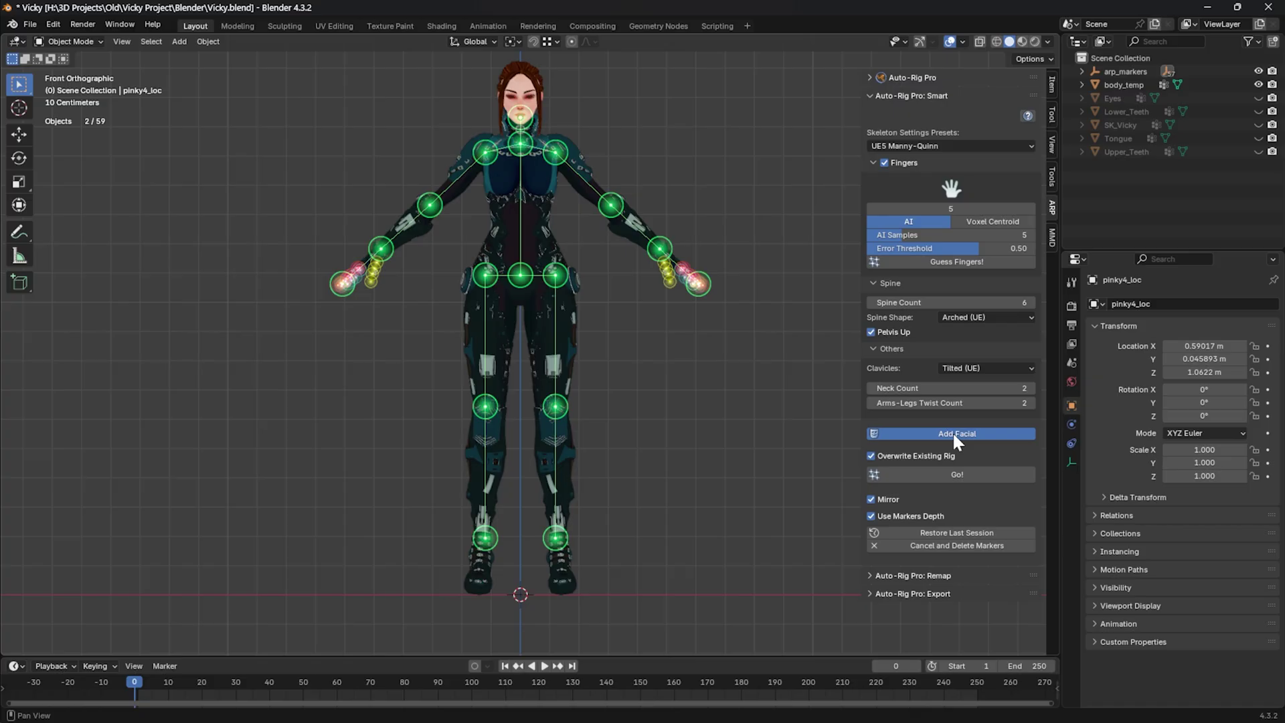
Step: Add the facial markers and assign the Tongue mesh as the tongue object
{"action": "left_click", "coordinate": [953, 433]}
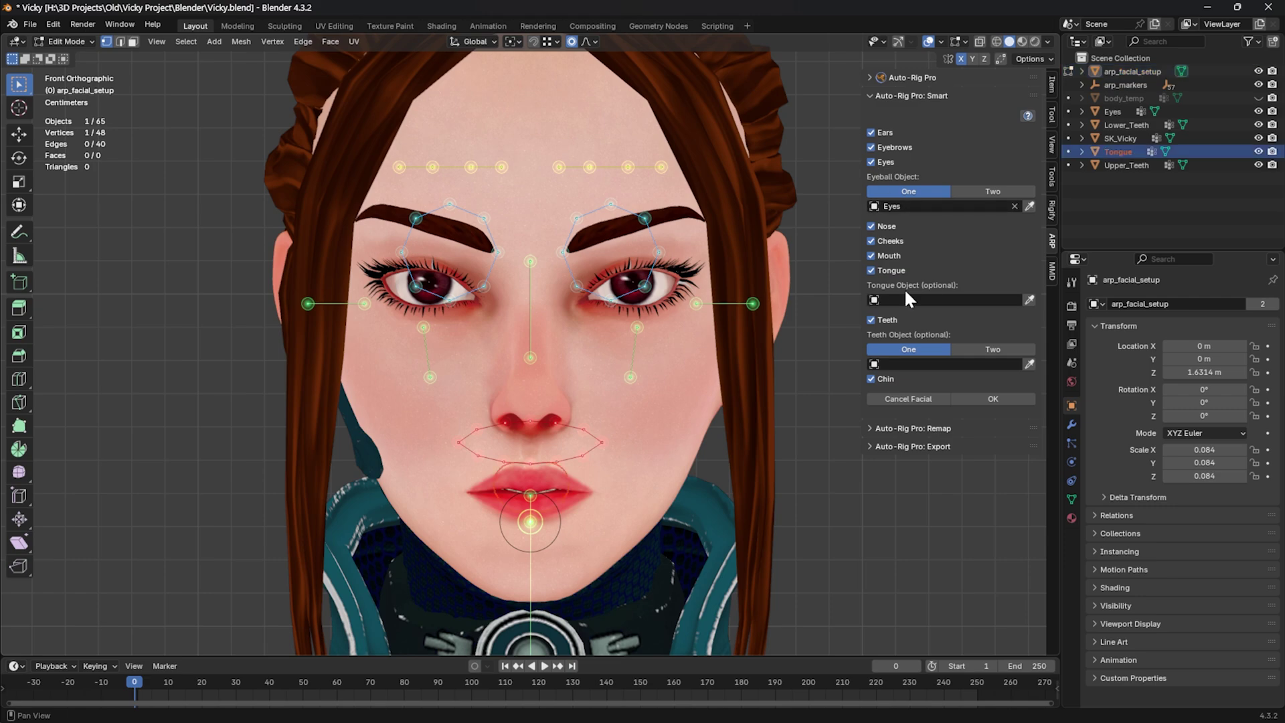
{"action": "left_click", "coordinate": [910, 299]}
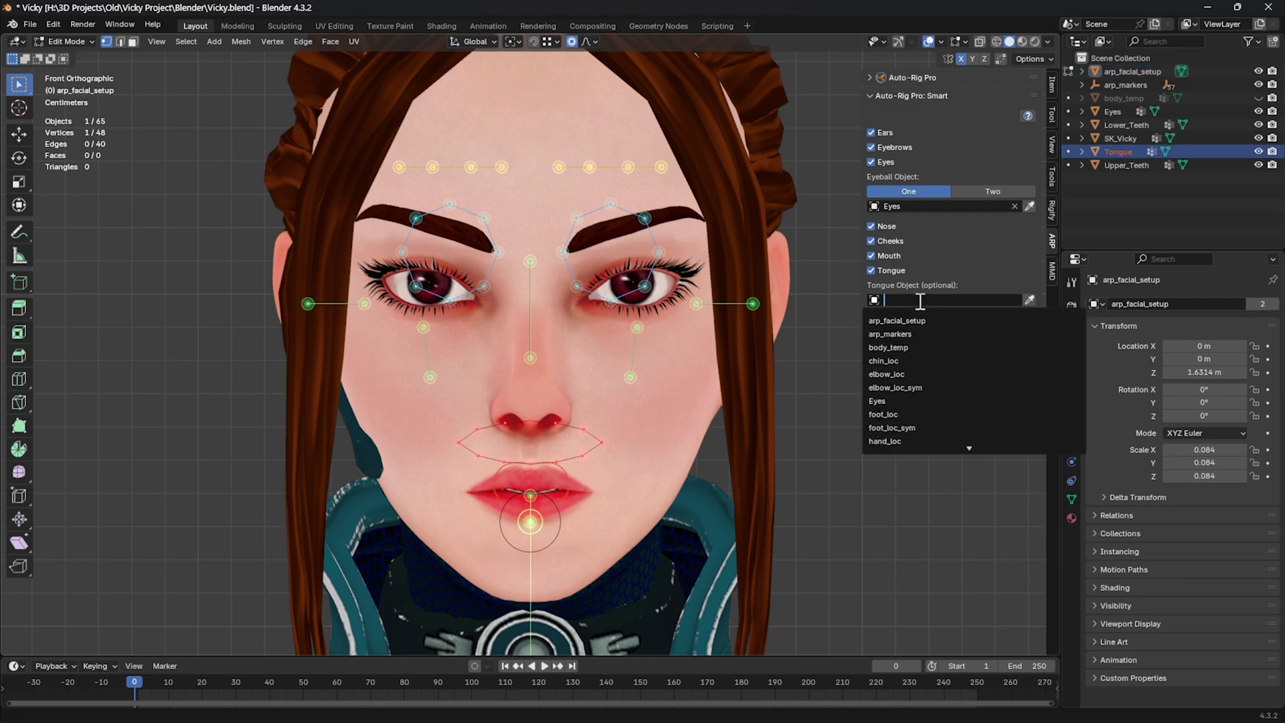
{"action": "type", "text": "tong"}
{"action": "left_click", "coordinate": [895, 321]}
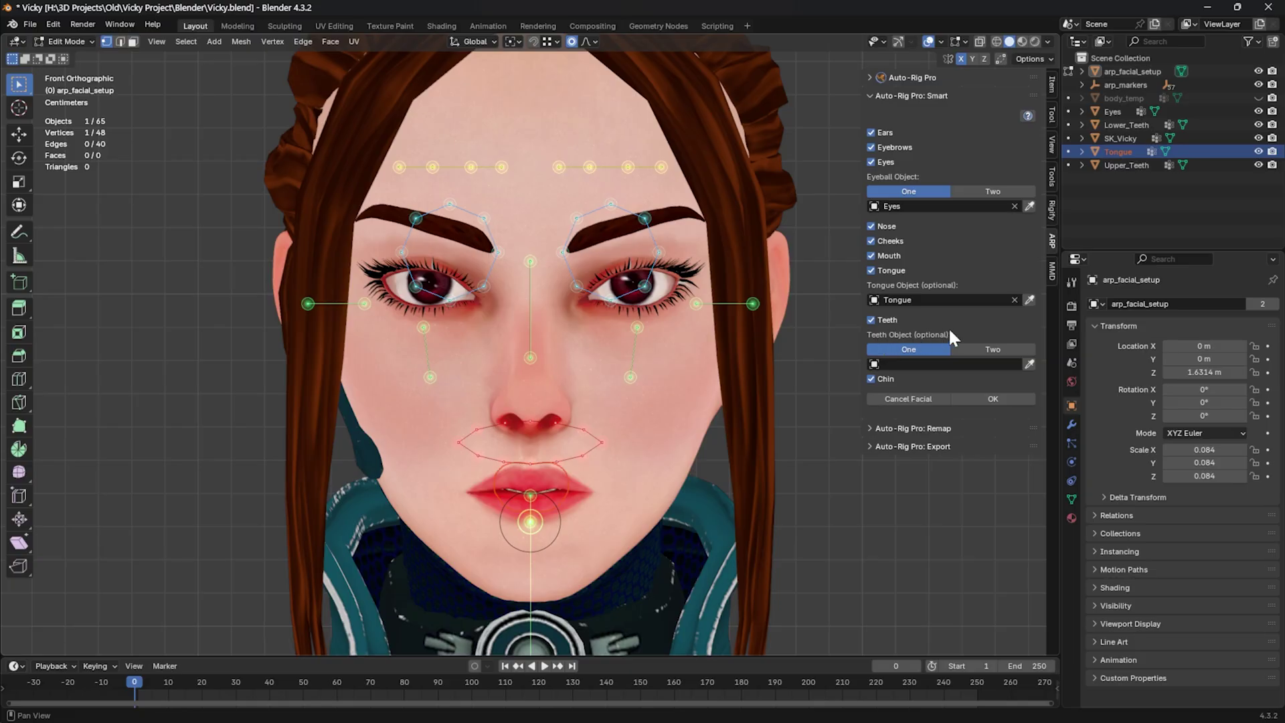
Step: Set the teeth to two separate objects and assign Upper_Teeth as the upper teeth
{"action": "left_click", "coordinate": [981, 349]}
{"action": "left_click", "coordinate": [929, 348]}
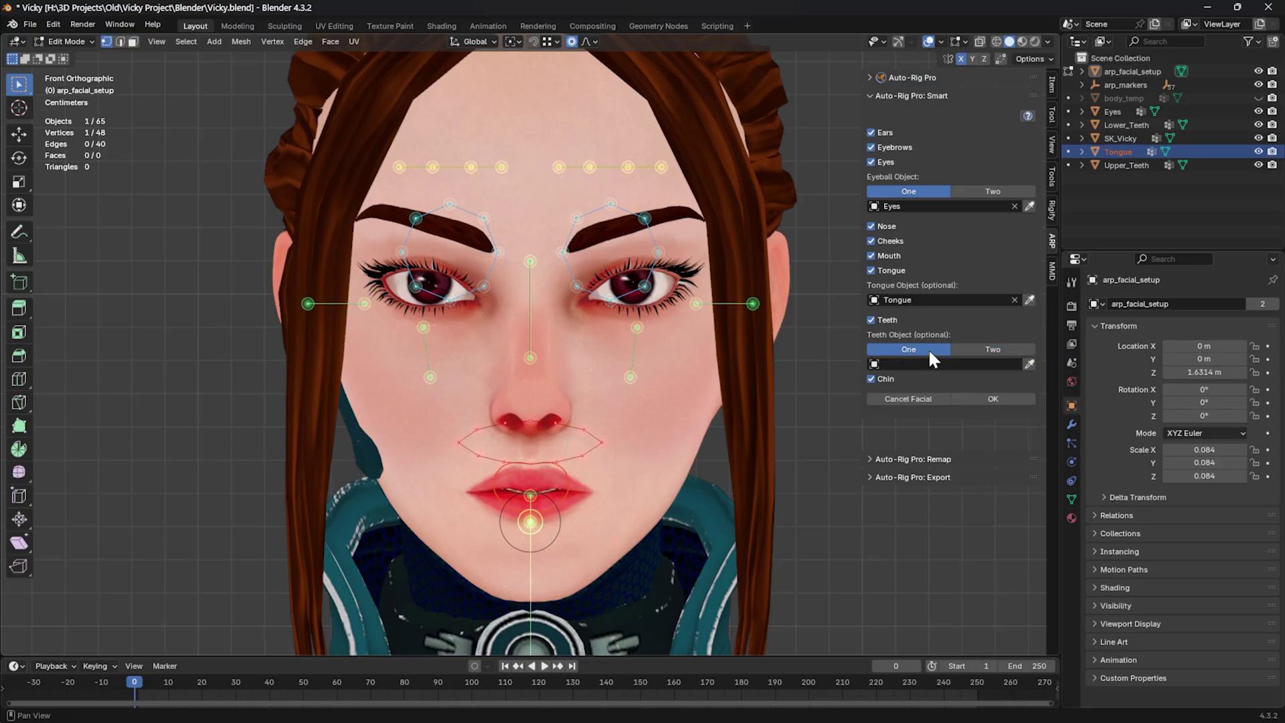
{"action": "left_click", "coordinate": [978, 348]}
{"action": "left_click", "coordinate": [918, 378]}
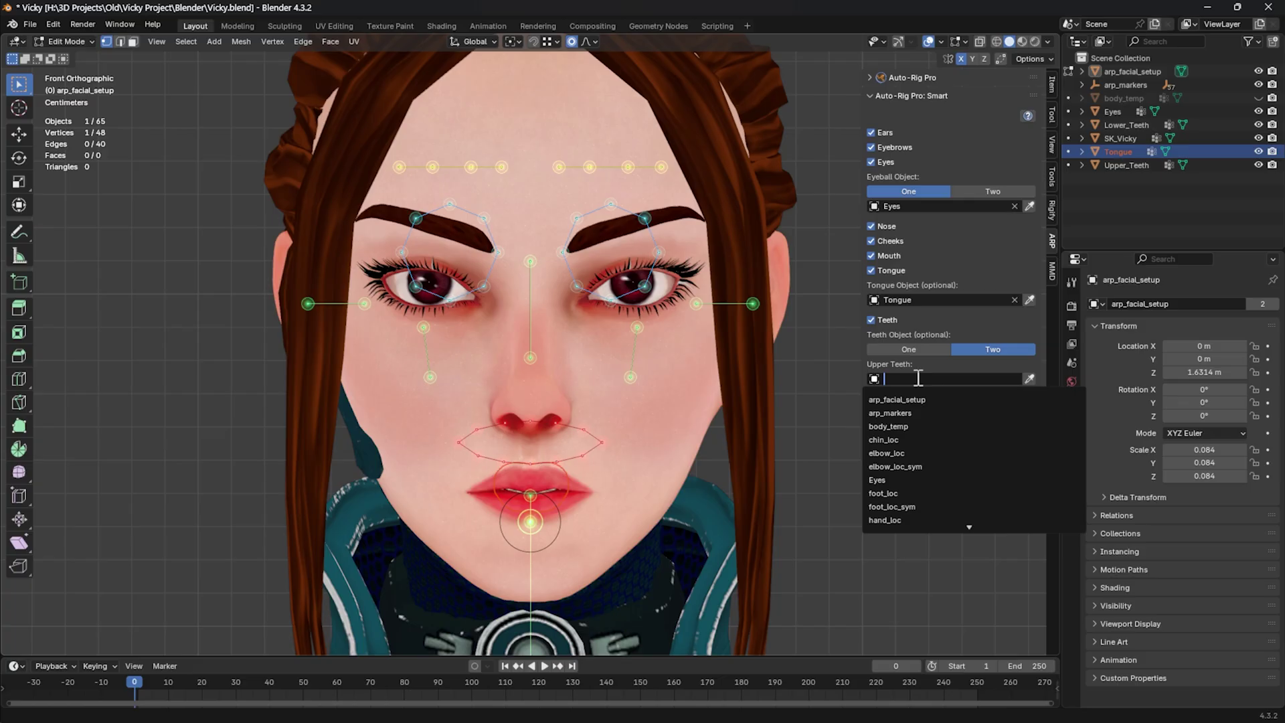
{"action": "type", "text": "upper"}
{"action": "left_click", "coordinate": [913, 401]}
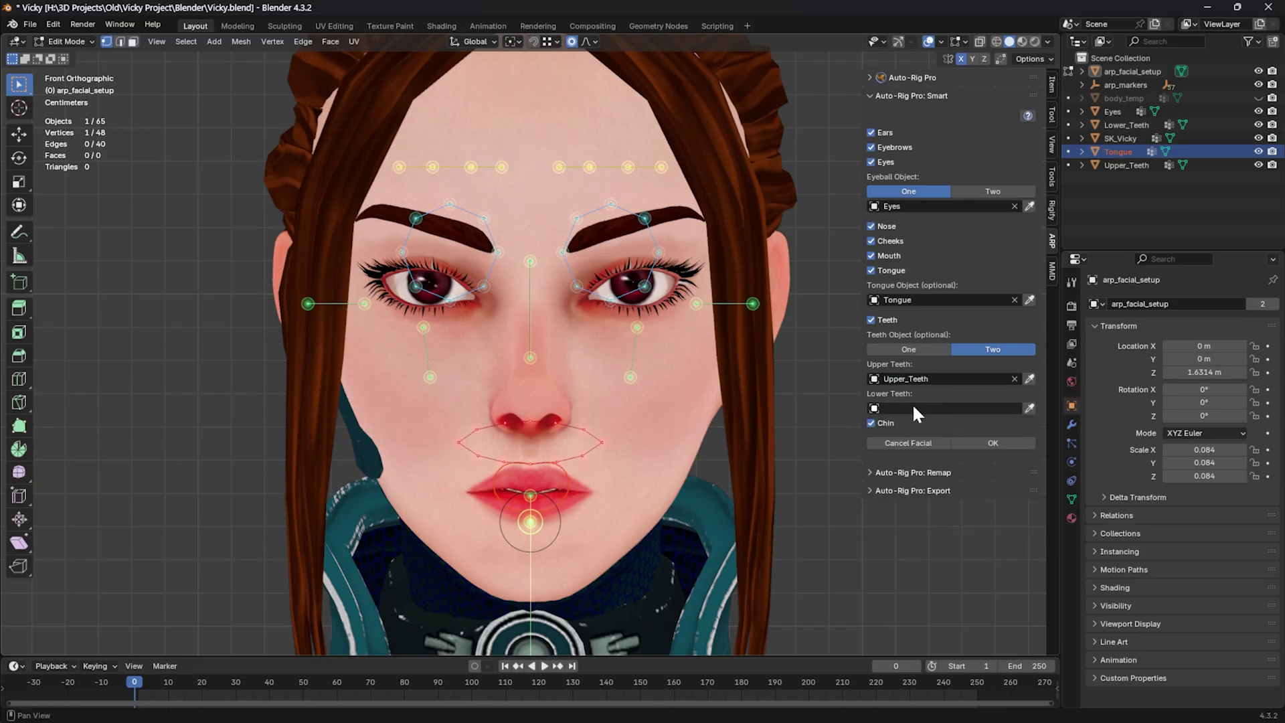
Step: Assign Lower_Teeth as the lower teeth object in the facial setup
{"action": "left_click", "coordinate": [936, 409]}
{"action": "type", "text": "lowe"}
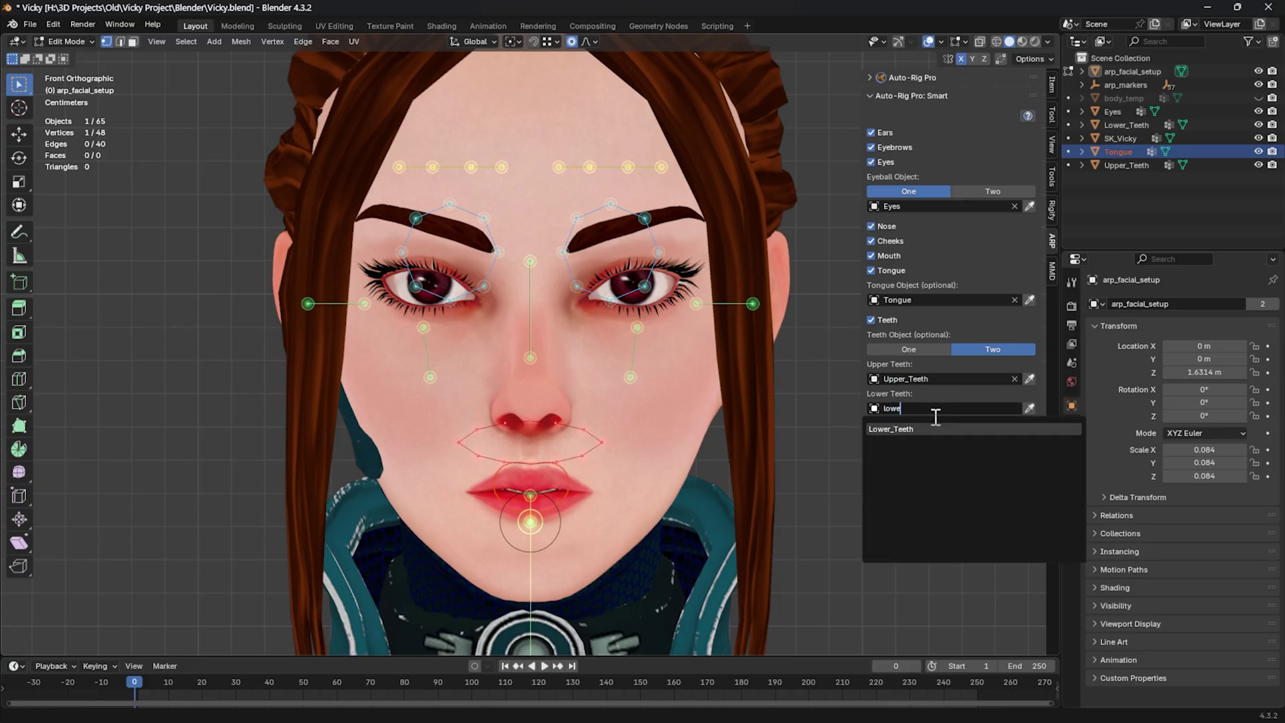
{"action": "left_click", "coordinate": [939, 429]}
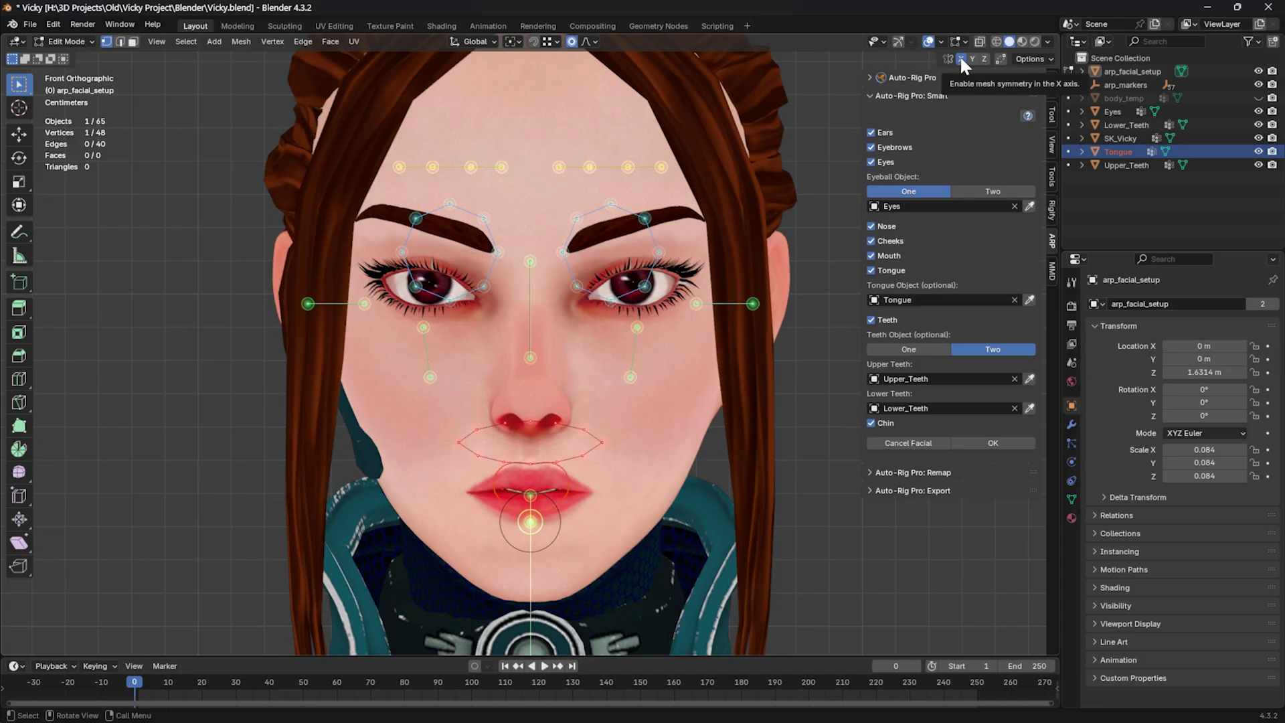
Step: Move the mirrored cheek markers outward and down onto the cheeks in front view, adjusting the upper marker separately
{"action": "left_click_drag", "start_coordinate": [681, 201], "coordinate": [557, 313]}
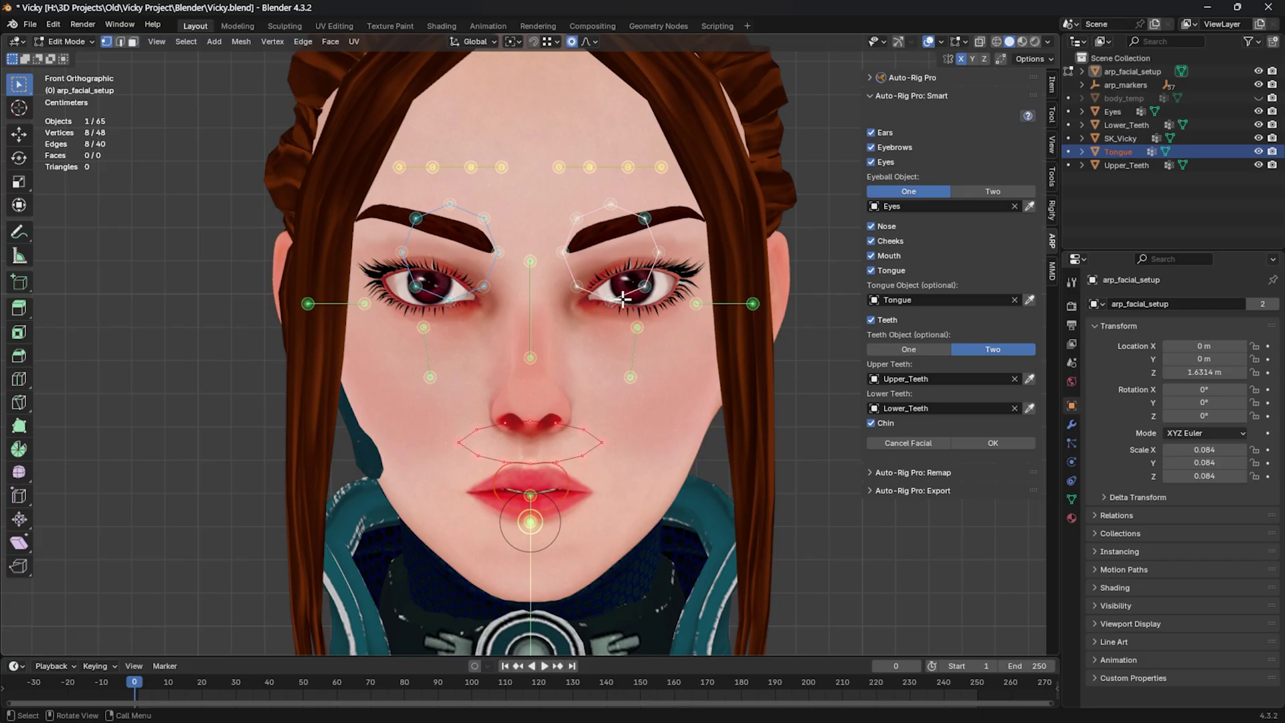
{"action": "left_click_drag", "start_coordinate": [676, 314], "coordinate": [622, 427]}
{"action": "key", "text": "g"}
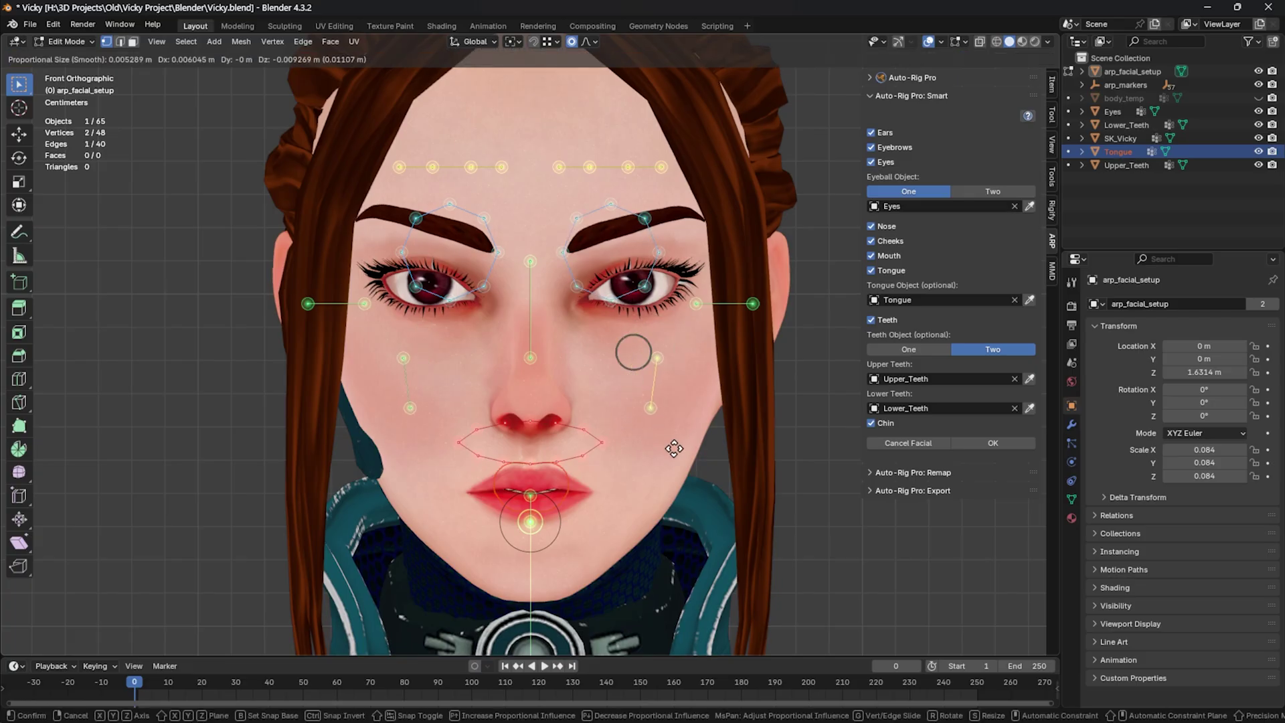
{"action": "left_click", "coordinate": [681, 449]}
{"action": "left_click", "coordinate": [659, 368]}
{"action": "key", "text": "g"}
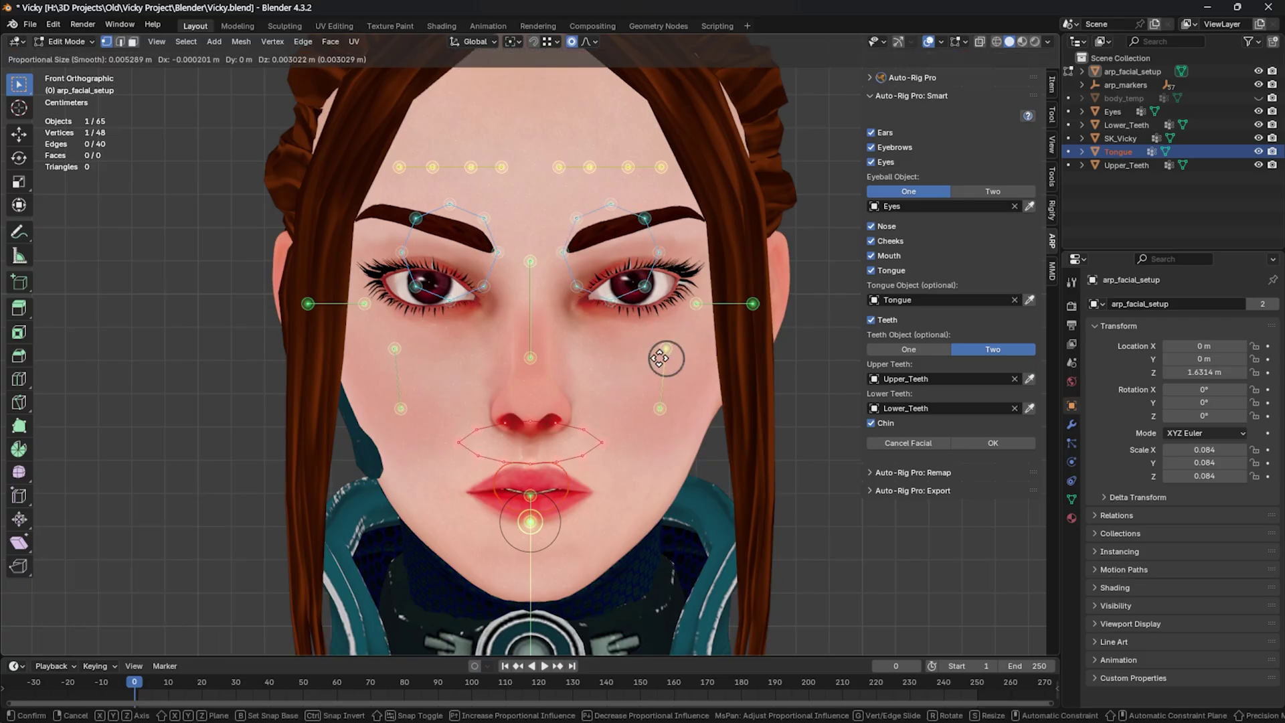
{"action": "left_click", "coordinate": [667, 350]}
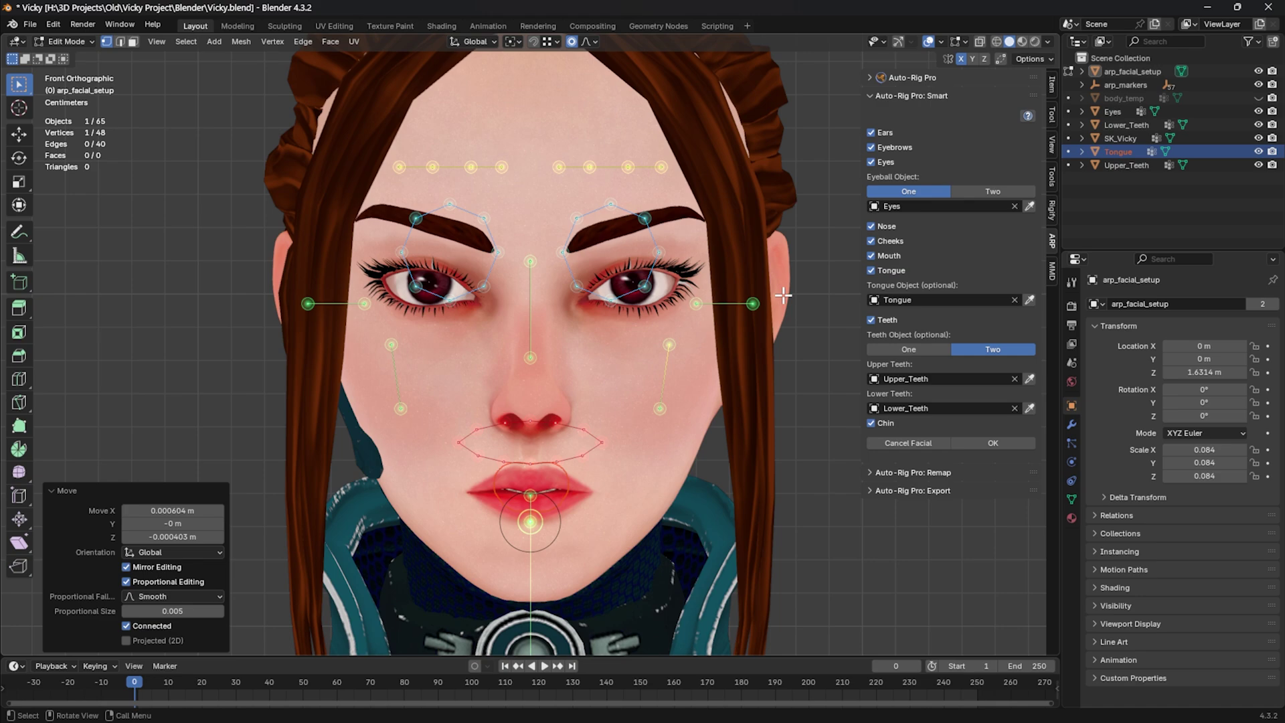
Step: Place the mirrored ear markers in front view, with one at the ear's top and the other at lobe height
{"action": "left_click_drag", "start_coordinate": [778, 289], "coordinate": [727, 351]}
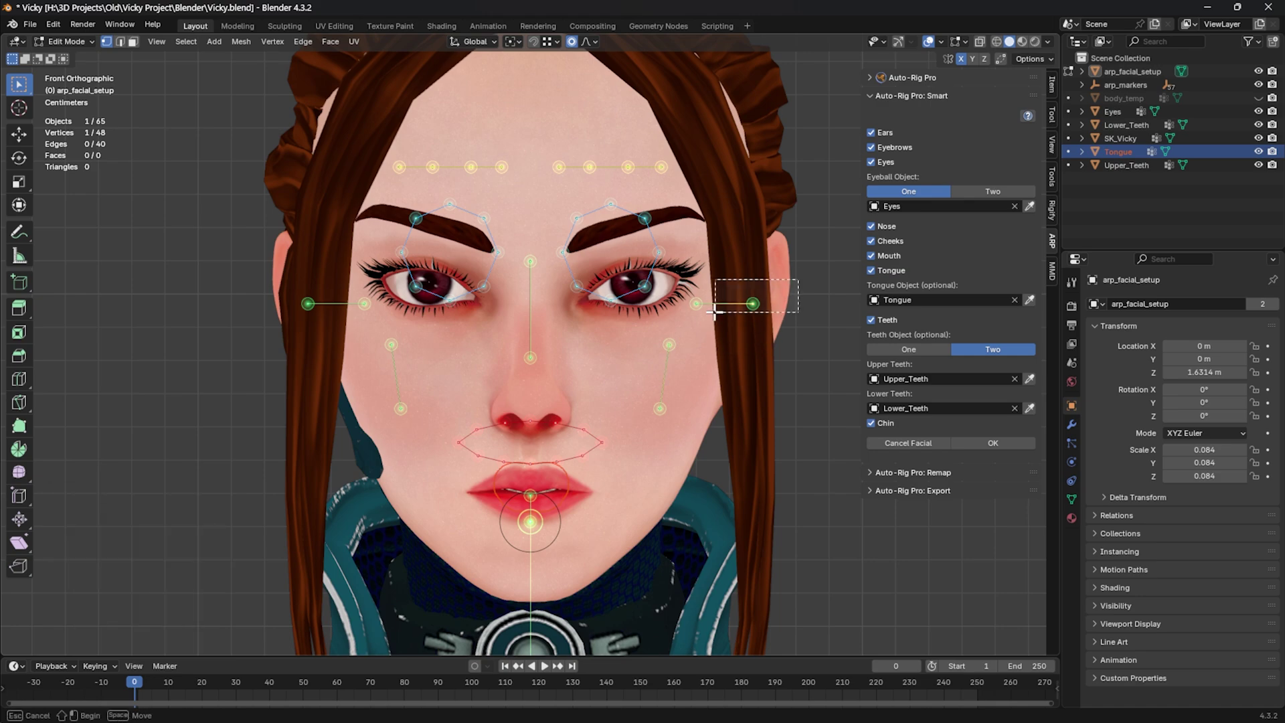
{"action": "key", "text": "g"}
{"action": "left_click", "coordinate": [766, 372]}
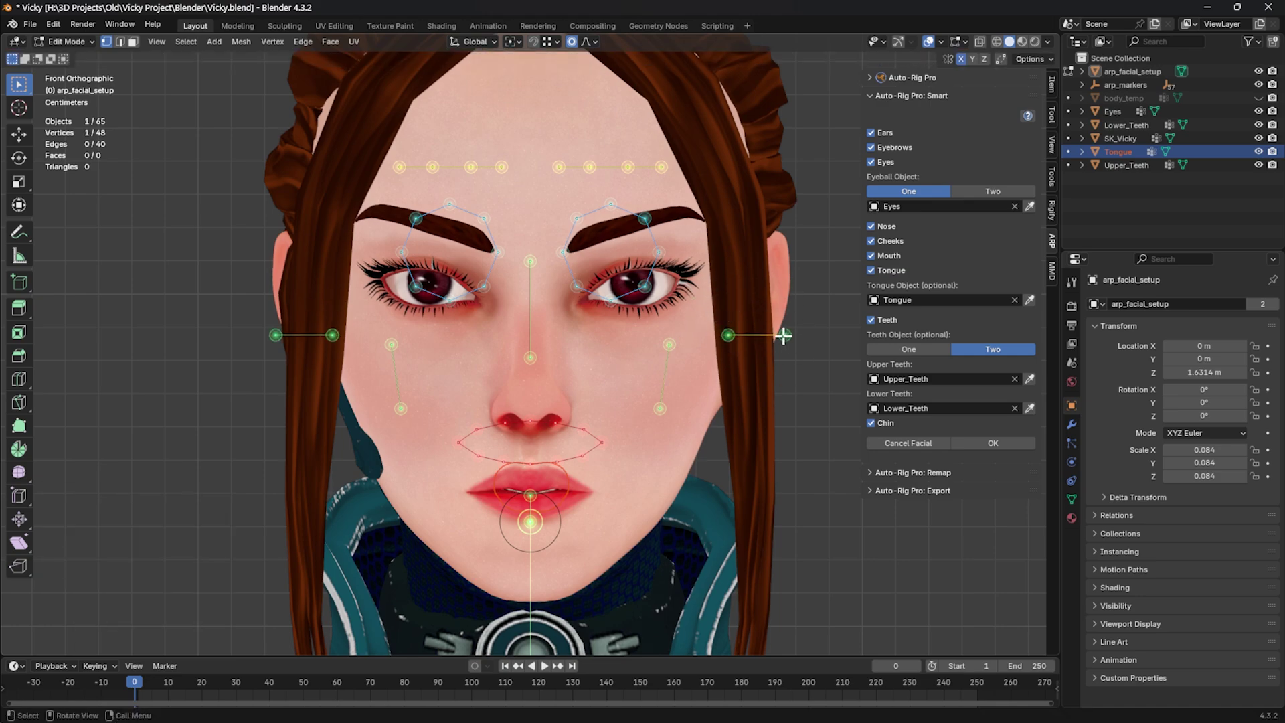
{"action": "key", "text": "g"}
{"action": "left_click", "coordinate": [788, 231]}
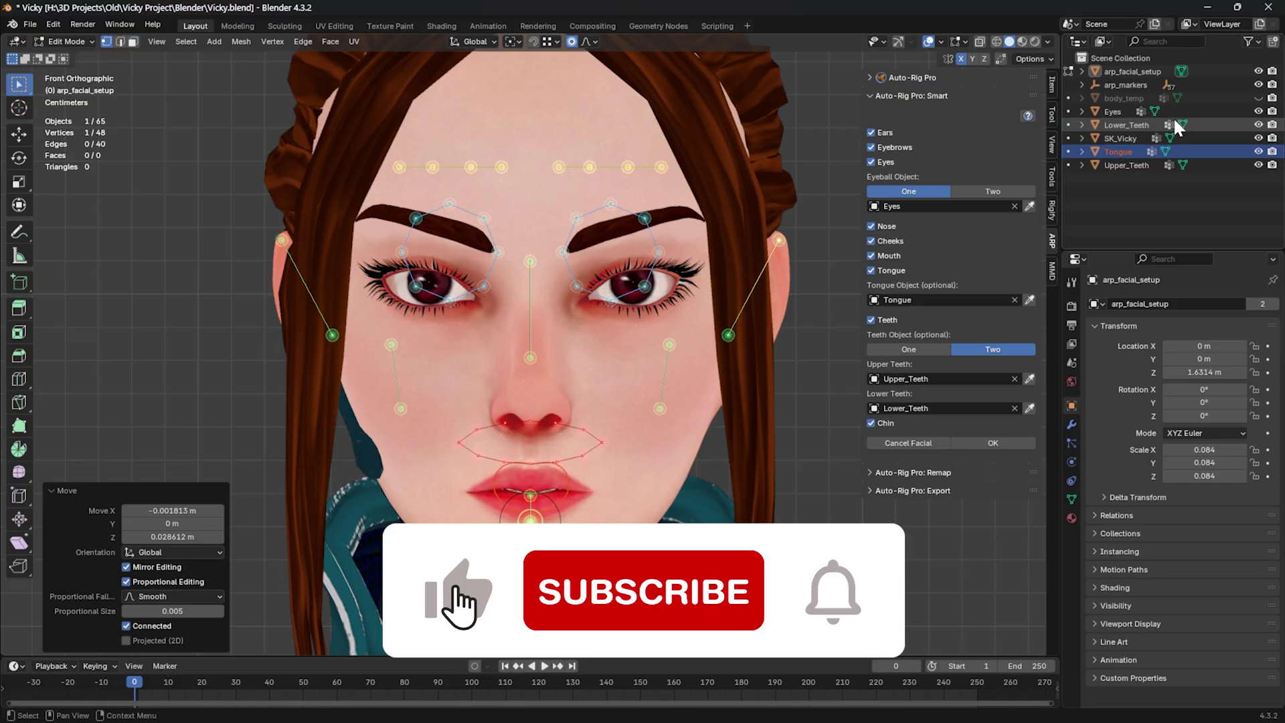
{"action": "middle_click_drag", "start_coordinate": [769, 330], "coordinate": [730, 321]}
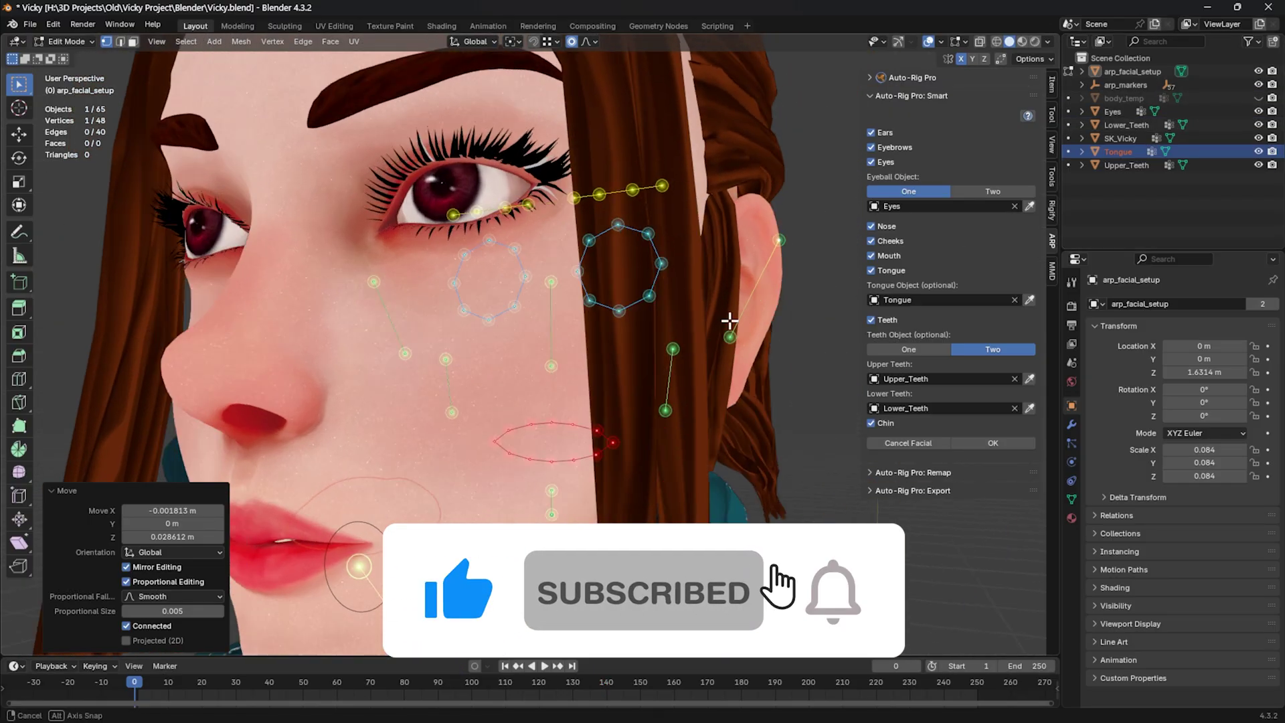
{"action": "key", "text": "KP_1"}
{"action": "key", "text": "g"}
{"action": "left_click", "coordinate": [734, 401]}
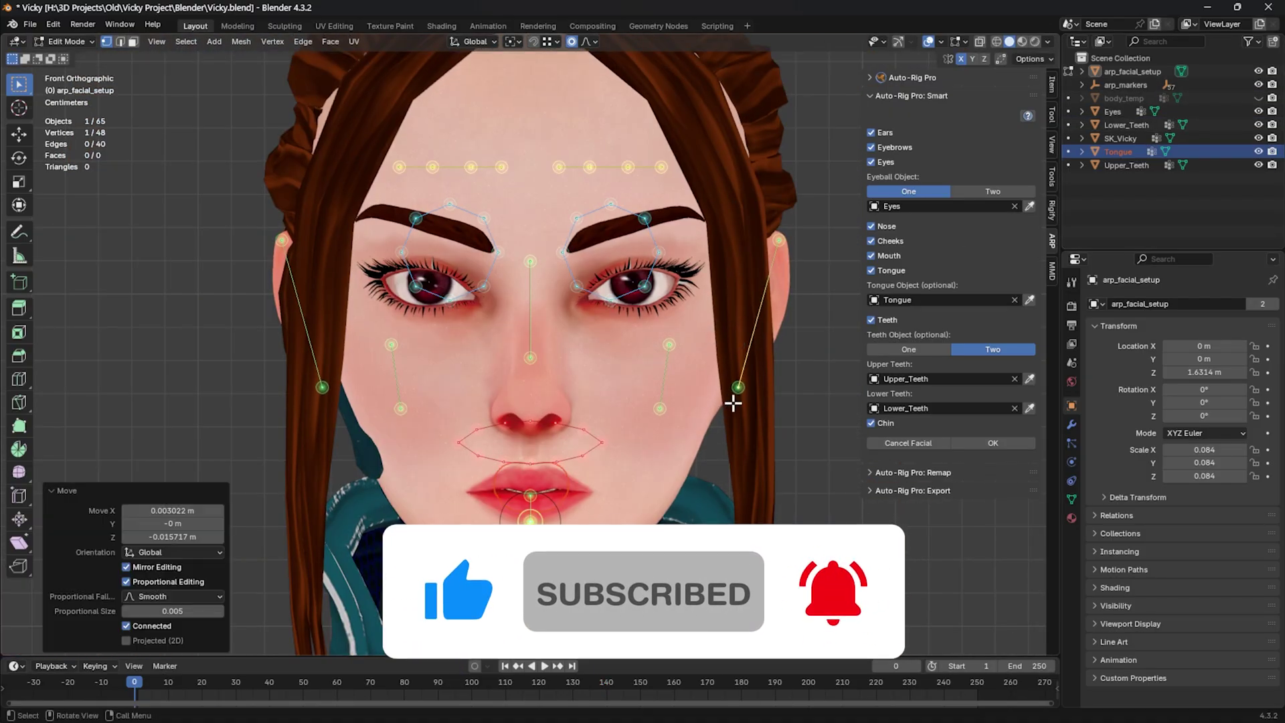
Step: Bring the upper and lower ear markers forward onto the top of the ear and the earlobe in side view
{"action": "middle_click_drag", "start_coordinate": [733, 401], "coordinate": [604, 407]}
{"action": "key", "text": "KP_3"}
{"action": "left_click", "coordinate": [739, 241]}
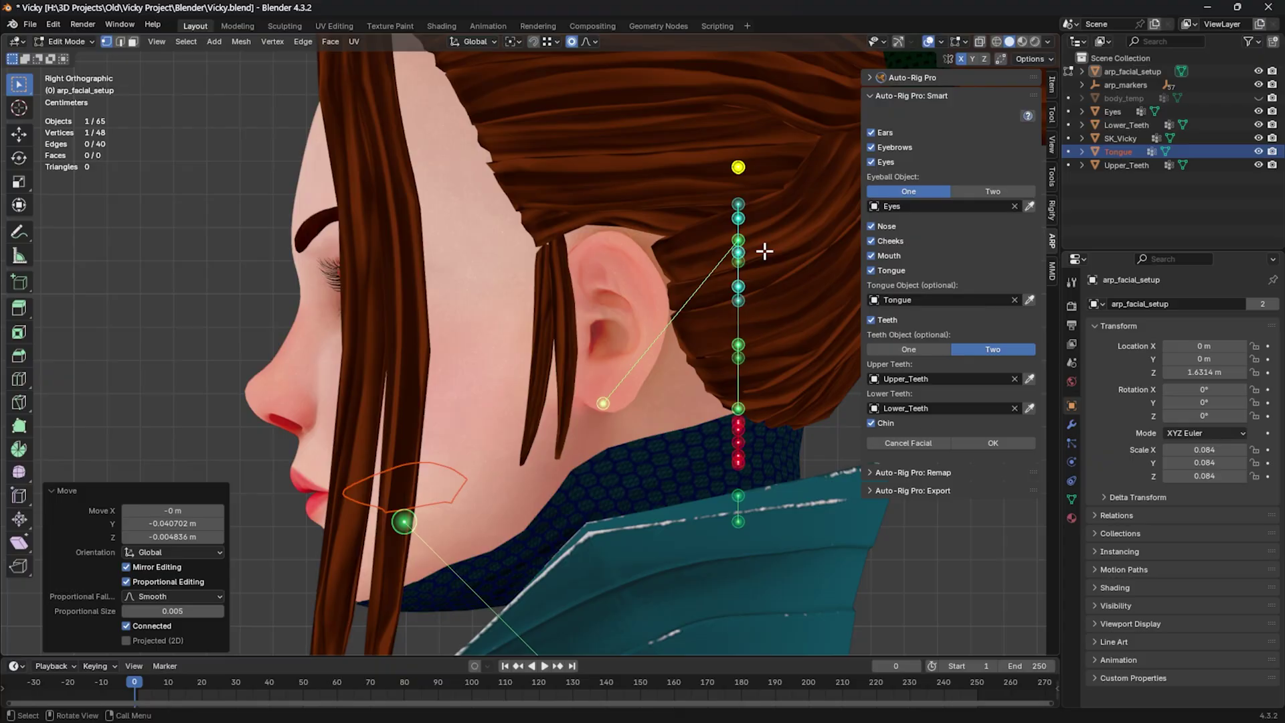
{"action": "key", "text": "g"}
{"action": "left_click", "coordinate": [612, 251]}
{"action": "left_click", "coordinate": [604, 402]}
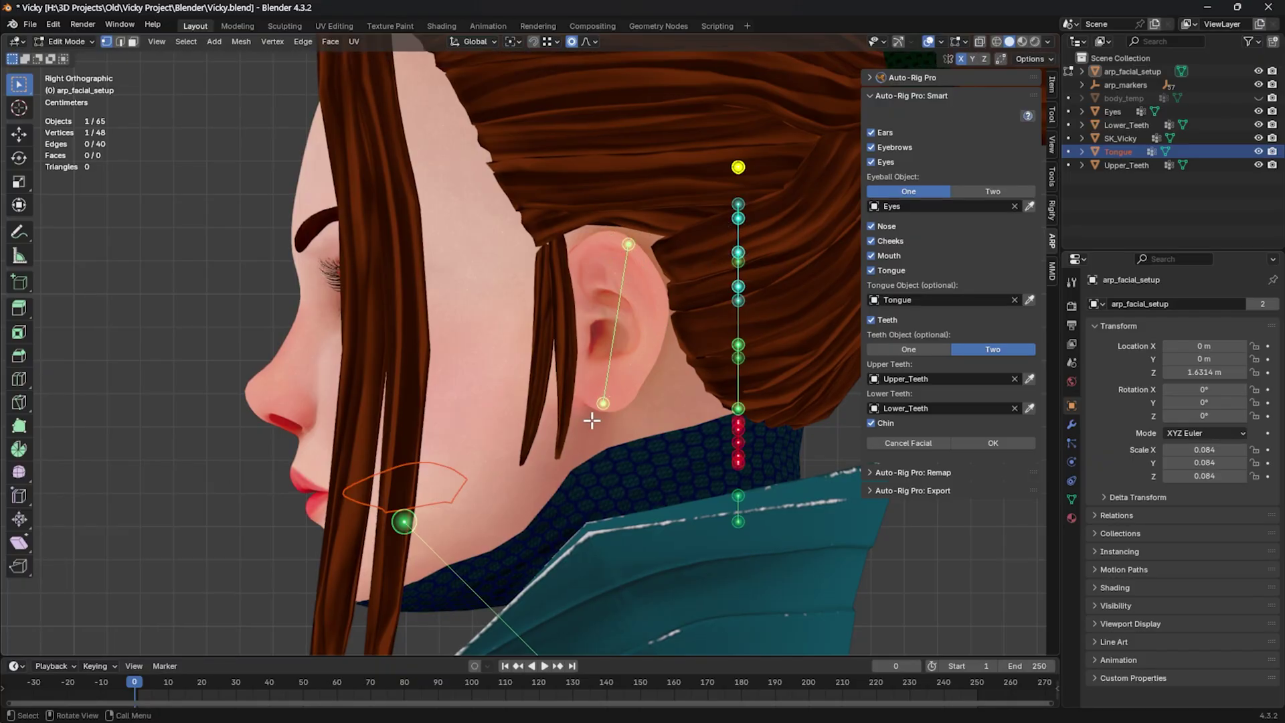
{"action": "key", "text": "g"}
{"action": "left_click", "coordinate": [573, 413]}
Step: Move the pair of cheek markers forward from the back of the head to the cheek surface
{"action": "key", "text": "KP_1"}
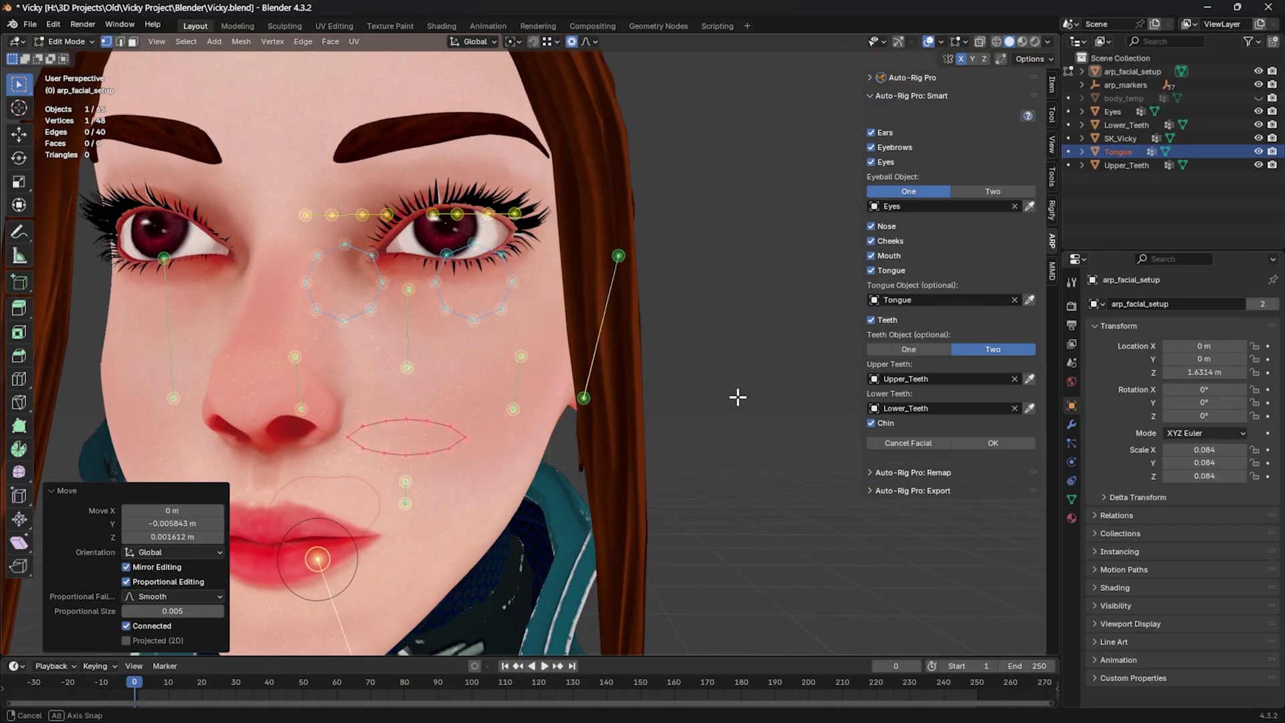
{"action": "left_click", "coordinate": [507, 397], "text": "alt"}
{"action": "mouse_move", "coordinate": [502, 397]}
{"action": "middle_mouse_down", "text": "alt"}
{"action": "mouse_move", "coordinate": [395, 416]}
{"action": "mouse_move", "coordinate": [663, 382]}
{"action": "middle_mouse_up", "text": "alt"}
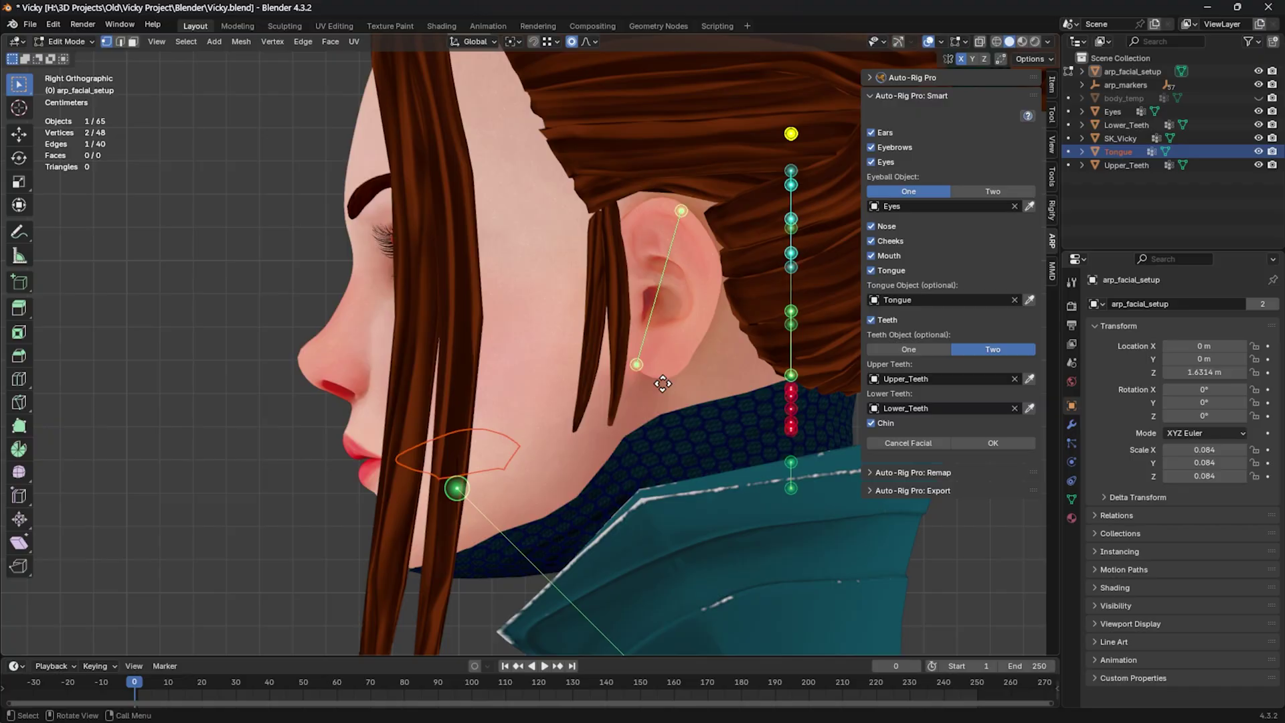
{"action": "key", "text": "g"}
{"action": "left_click", "coordinate": [288, 384]}
{"action": "key", "text": "KP_1"}
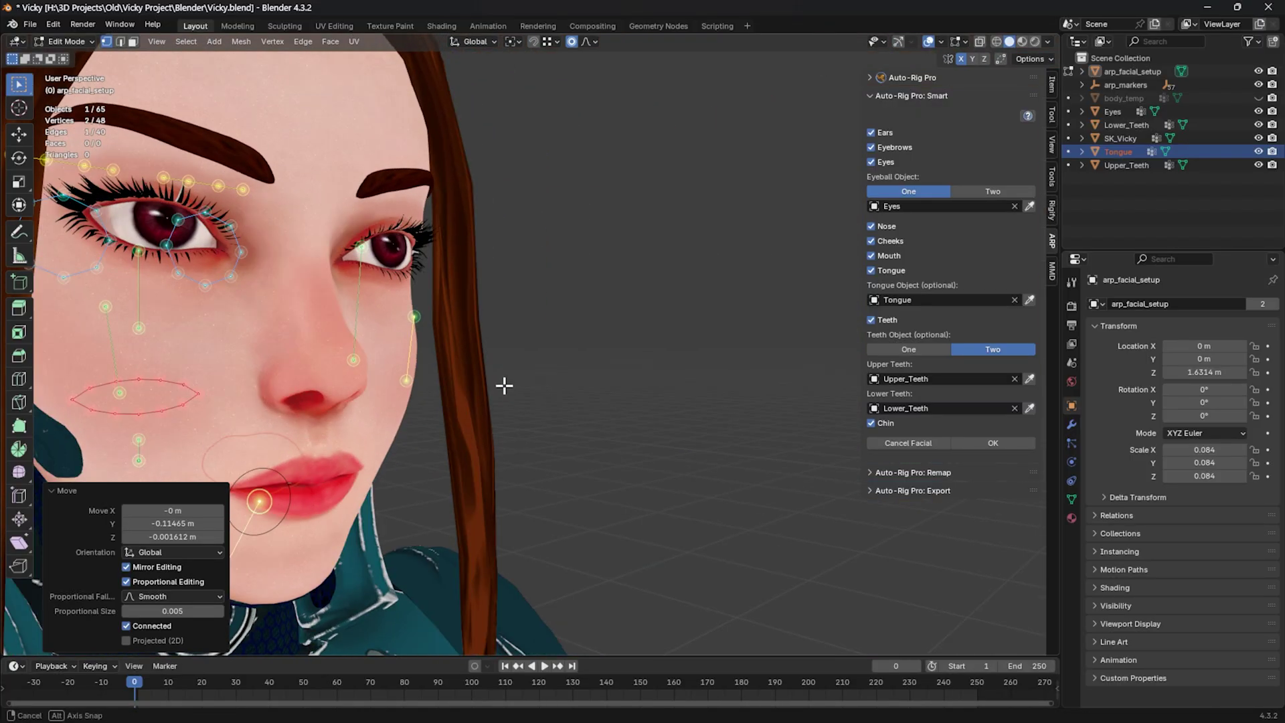
{"action": "key", "text": "g"}
{"action": "left_click", "coordinate": [453, 401]}
Step: Move the nose markers forward in side view and fit them to the nose bridge and tip
{"action": "left_click", "coordinate": [268, 343], "text": "alt"}
{"action": "mouse_move", "coordinate": [334, 342]}
{"action": "middle_mouse_down", "text": "alt"}
{"action": "mouse_move", "coordinate": [213, 336]}
{"action": "mouse_move", "coordinate": [746, 327]}
{"action": "middle_mouse_up", "text": "alt"}
{"action": "key", "text": "g"}
{"action": "left_click", "coordinate": [271, 408]}
{"action": "left_click", "coordinate": [377, 385]}
{"action": "key", "text": "g"}
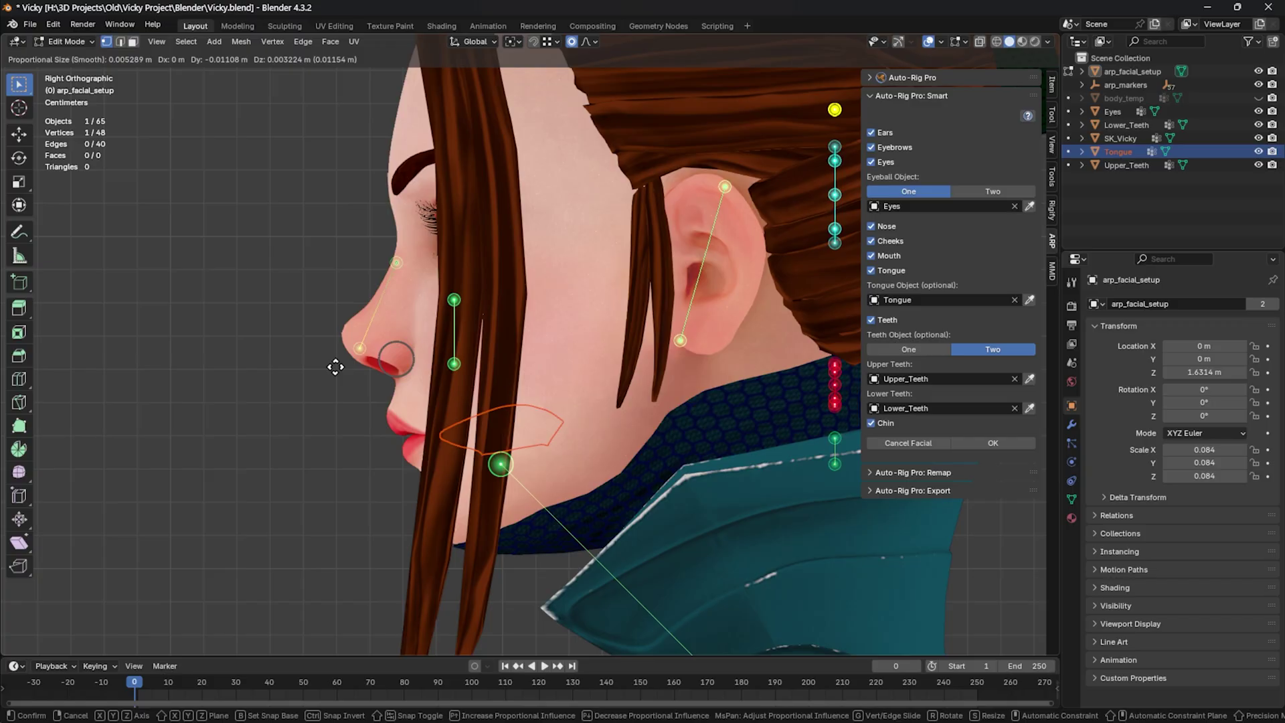
{"action": "left_click", "coordinate": [328, 359]}
{"action": "key", "text": "g"}
{"action": "left_click", "coordinate": [389, 288]}
Step: Raise the nose bridge marker and lower the nose tip marker slightly in front view
{"action": "key", "text": "KP_1"}
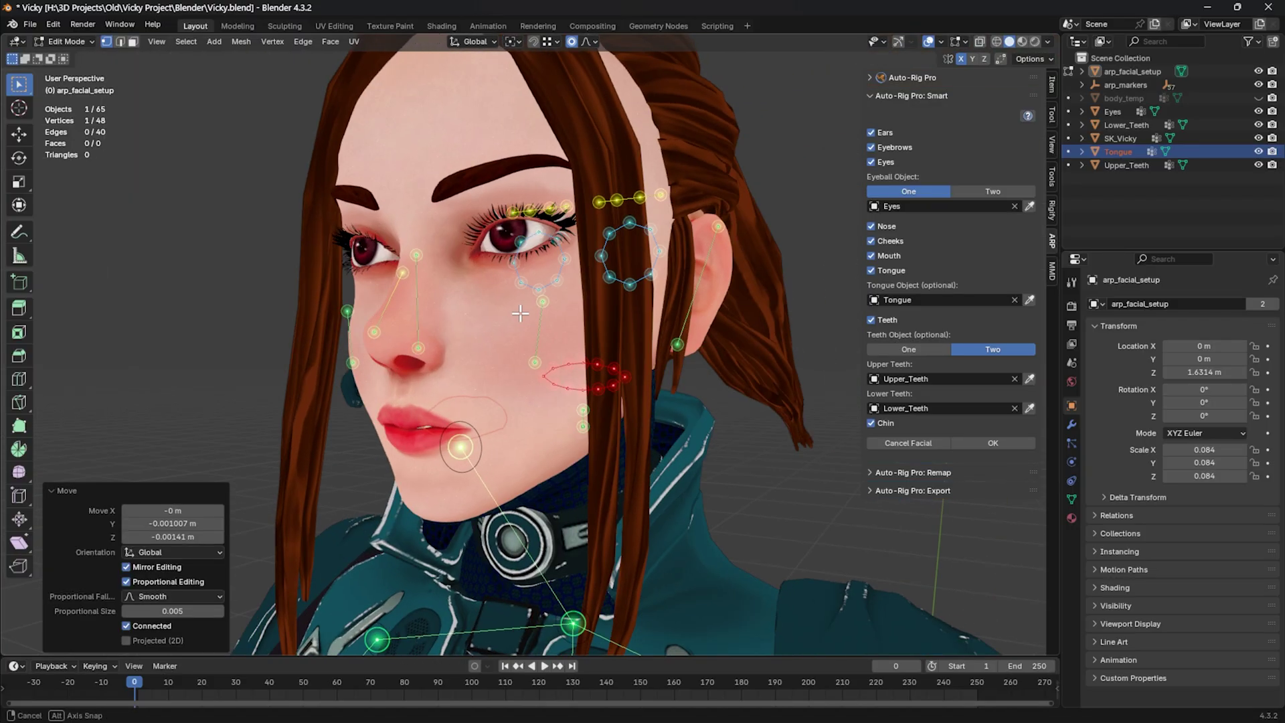
{"action": "key", "text": "g"}
{"action": "left_click", "coordinate": [392, 250]}
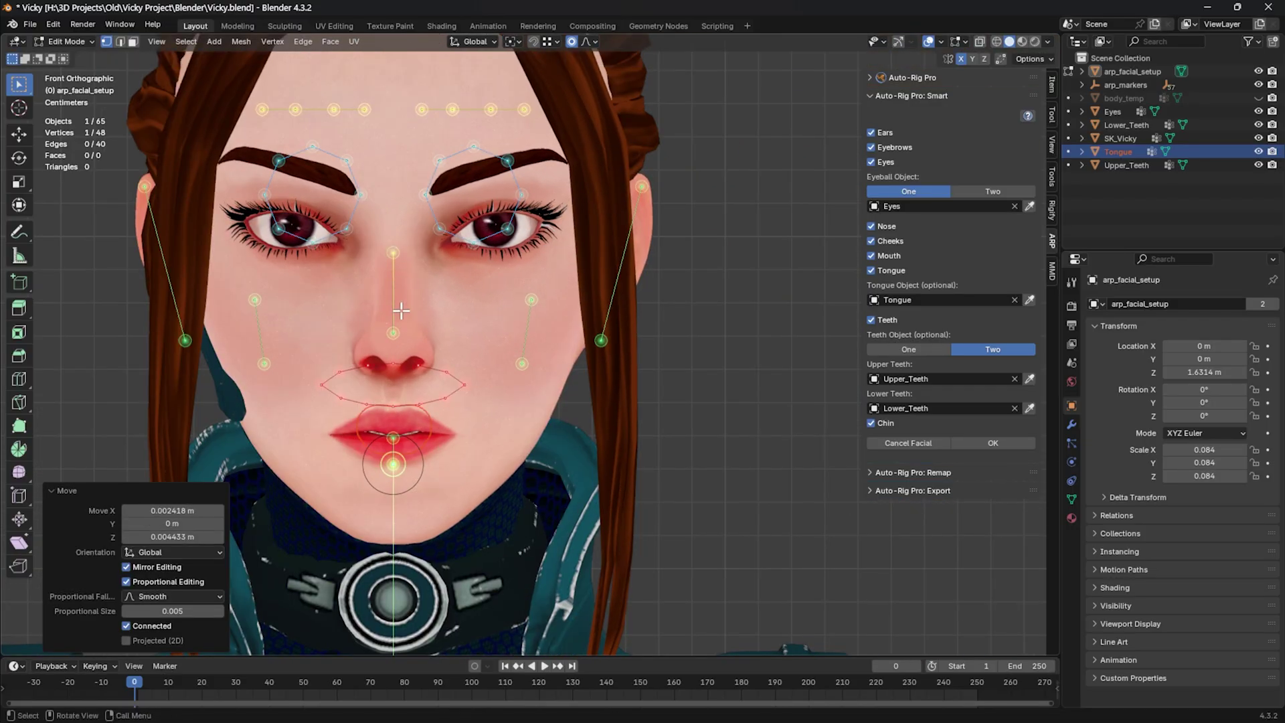
{"action": "left_click", "coordinate": [392, 333]}
{"action": "key", "text": "g"}
{"action": "left_click", "coordinate": [377, 378]}
Step: Move the two chin markers forward and down to the chin in side view
{"action": "middle_click_drag", "start_coordinate": [458, 343], "coordinate": [510, 348]}
{"action": "left_click", "coordinate": [305, 408], "text": "alt"}
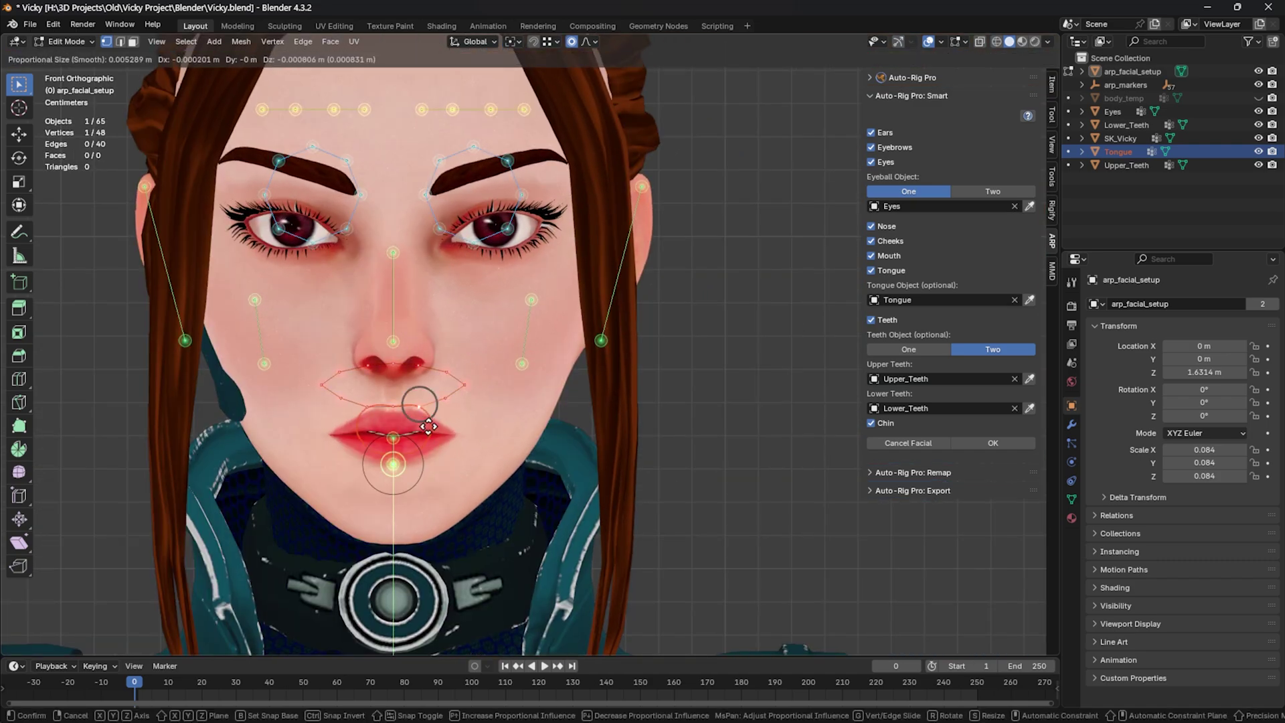
{"action": "middle_click_drag", "start_coordinate": [425, 411], "coordinate": [399, 419]}
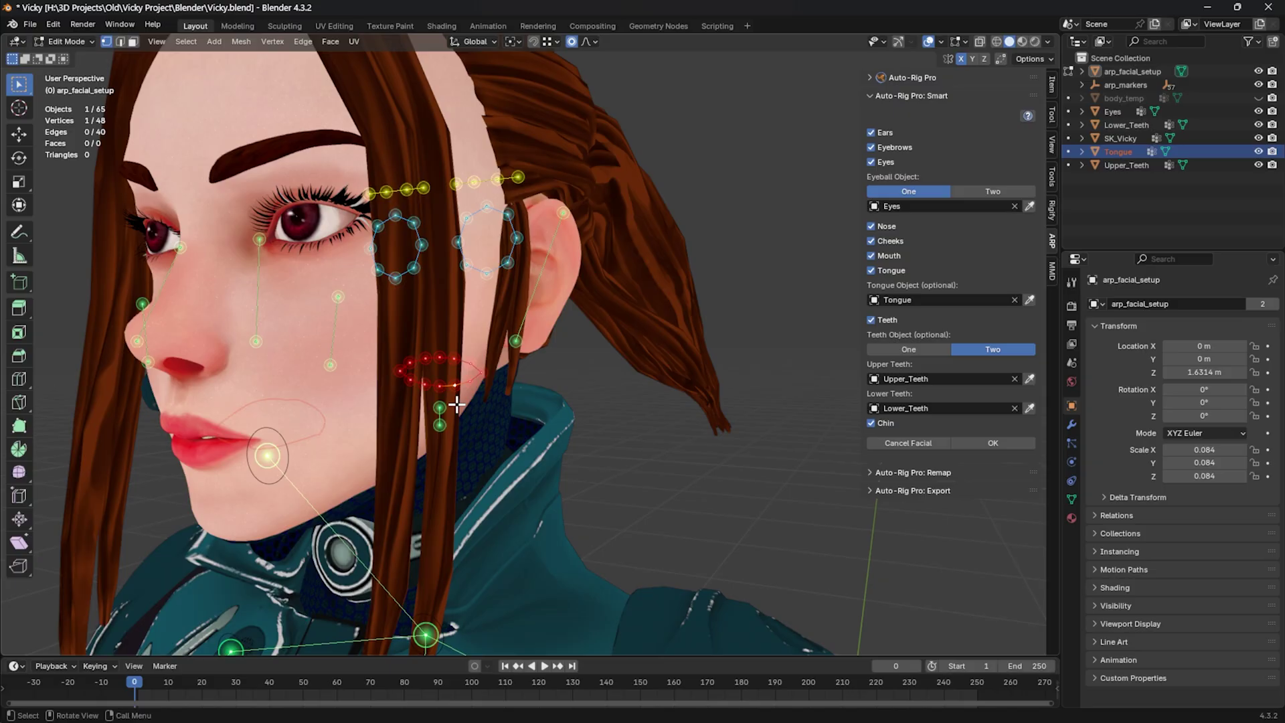
{"action": "left_click_drag", "start_coordinate": [456, 404], "coordinate": [412, 456]}
{"action": "mouse_move", "coordinate": [457, 423]}
{"action": "middle_mouse_down"}
{"action": "mouse_move", "coordinate": [362, 422]}
{"action": "mouse_move", "coordinate": [531, 381]}
{"action": "middle_mouse_up"}
{"action": "key", "text": "g"}
{"action": "left_click", "coordinate": [165, 457]}
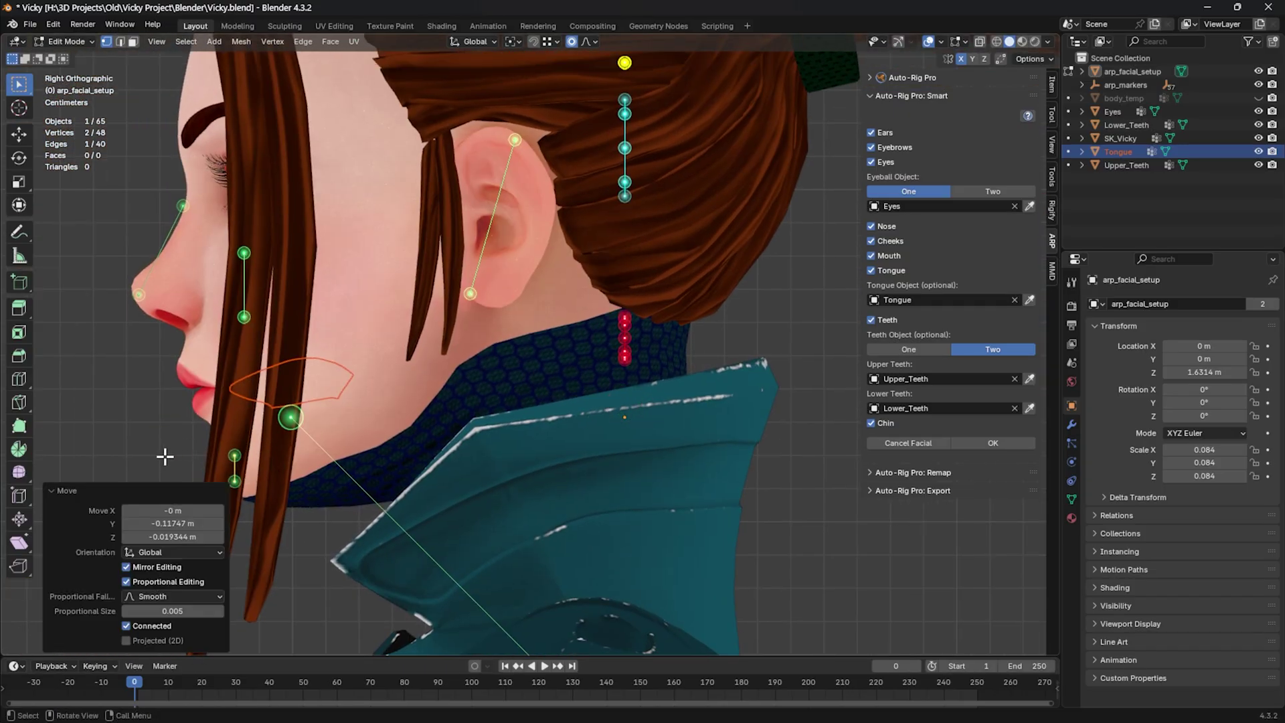
Step: Fine-tune the depth of the chin markers along the Y axis to match the chin surface
{"action": "middle_click_drag", "start_coordinate": [165, 456], "coordinate": [807, 405]}
{"action": "key", "text": "g"}
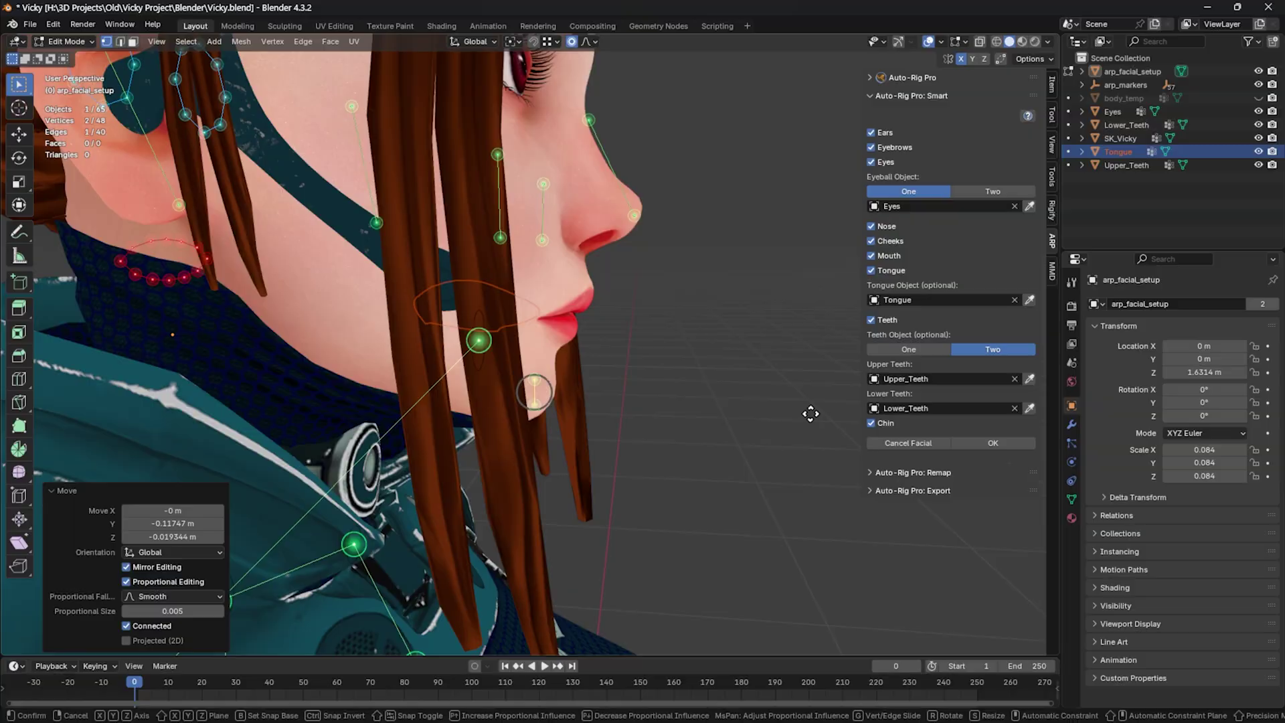
{"action": "key", "text": "y"}
{"action": "left_click", "coordinate": [814, 413]}
{"action": "left_click", "coordinate": [545, 374]}
{"action": "key", "text": "g"}
{"action": "key", "text": "y"}
{"action": "left_click", "coordinate": [555, 372]}
Step: Select the mouth marker loop and move it forward onto the lips
{"action": "middle_click_drag", "start_coordinate": [556, 371], "coordinate": [817, 355]}
{"action": "left_click", "coordinate": [603, 274], "text": "alt"}
{"action": "key", "text": "g"}
{"action": "left_click", "coordinate": [289, 404]}
{"action": "middle_click_drag", "start_coordinate": [290, 404], "coordinate": [482, 361]}
Step: Fit the mouth marker loop to the outline of the upper and lower lips in front view
{"action": "scroll", "coordinate": [469, 335], "scroll_direction": "up", "scroll_amount": 5}
{"action": "middle_click_drag", "start_coordinate": [431, 320], "coordinate": [531, 367], "text": "shift"}
{"action": "left_click", "coordinate": [476, 250]}
{"action": "key", "text": "g"}
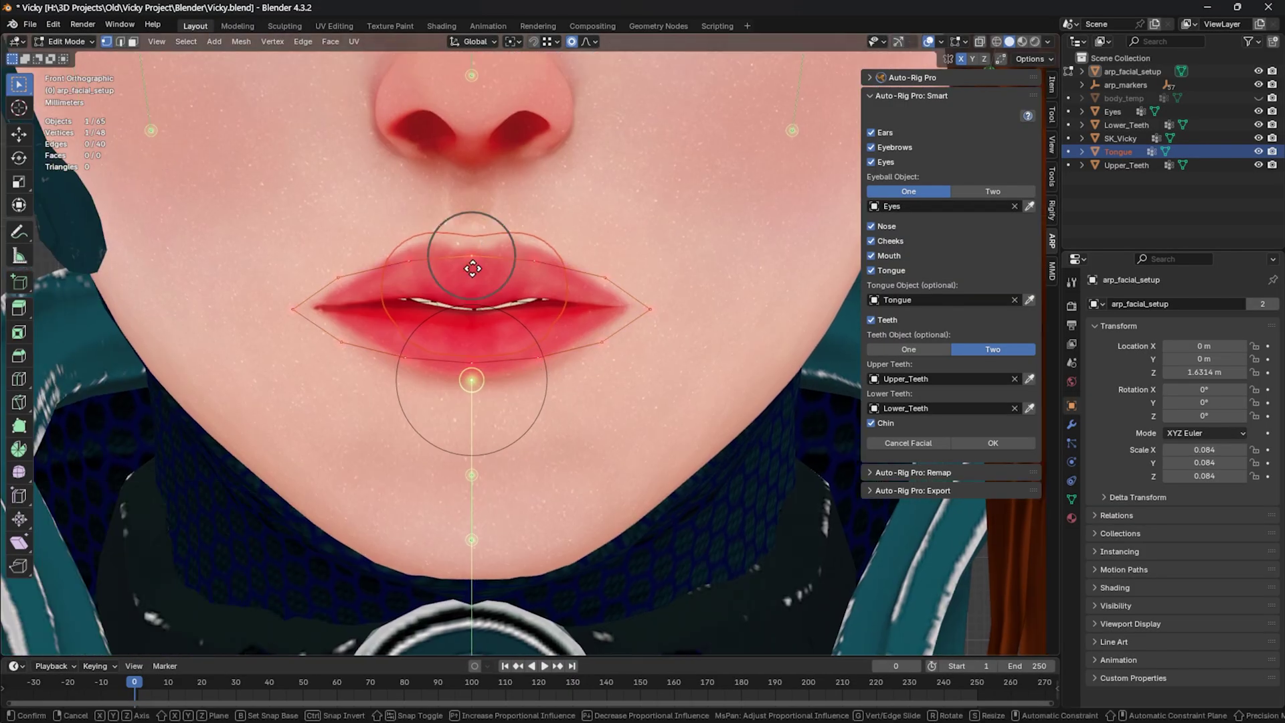
{"action": "left_click", "coordinate": [473, 262]}
{"action": "key", "text": "g"}
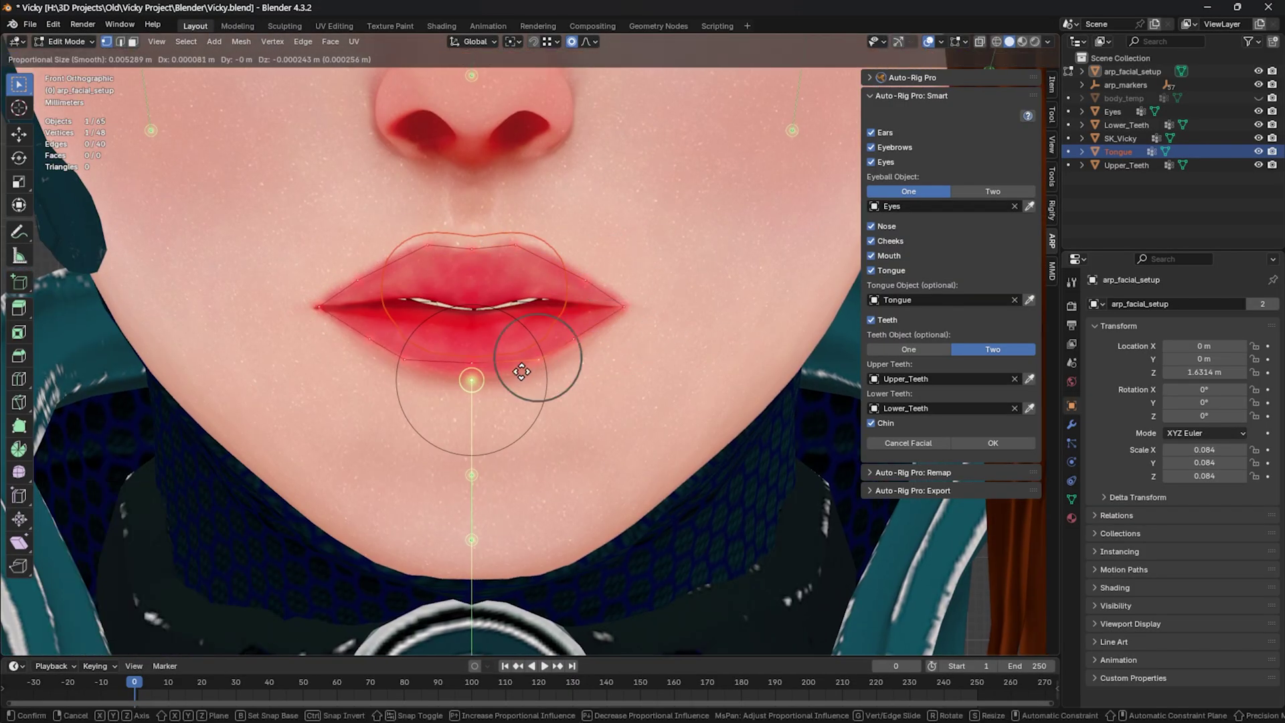
{"action": "left_click", "coordinate": [473, 365]}
Step: Set the mouth markers' depth in side view, moving the corners back and matching the lip markers to the lip profile
{"action": "middle_click_drag", "start_coordinate": [473, 365], "coordinate": [423, 341], "text": "alt"}
{"action": "left_click", "coordinate": [471, 306]}
{"action": "key", "text": "g"}
{"action": "left_click", "coordinate": [562, 312]}
{"action": "left_click_drag", "start_coordinate": [488, 231], "coordinate": [448, 261]}
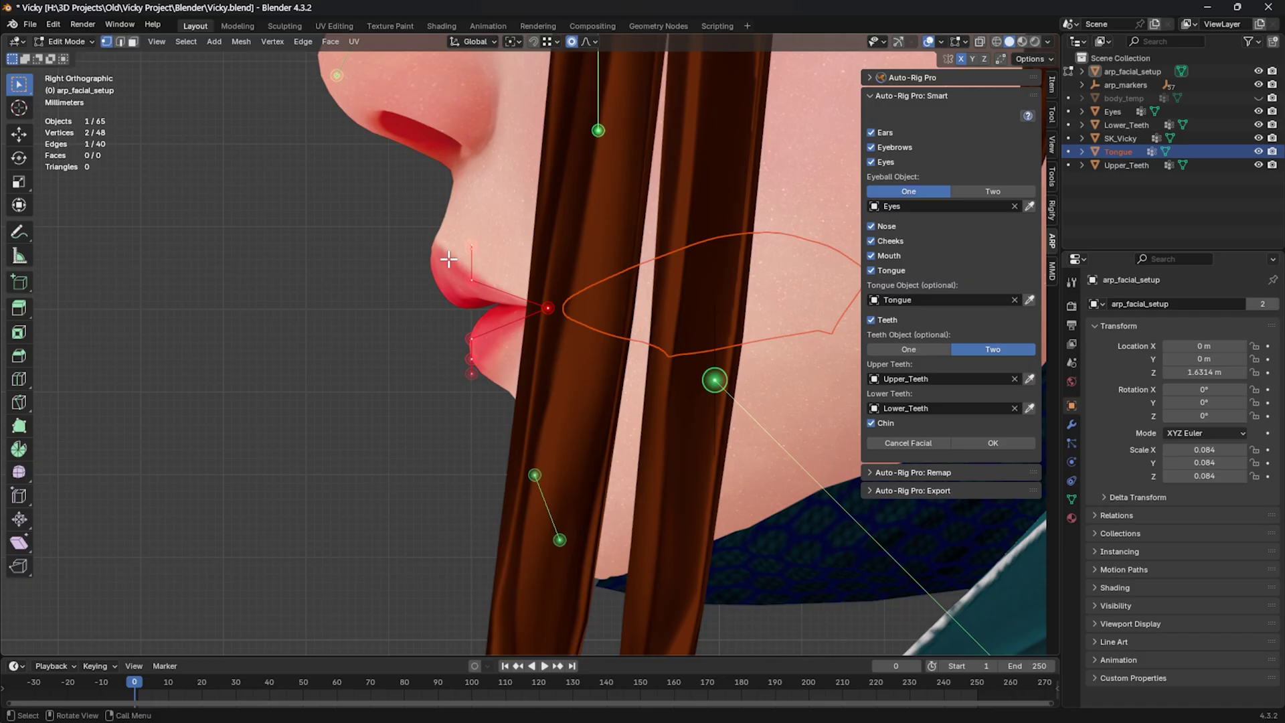
{"action": "key", "text": "g"}
{"action": "left_click", "coordinate": [410, 265]}
{"action": "middle_click_drag", "start_coordinate": [411, 265], "coordinate": [556, 252]}
{"action": "left_click", "coordinate": [506, 338]}
{"action": "key", "text": "g"}
{"action": "left_click", "coordinate": [506, 340]}
Step: Raise the central and outer lower lip markers so they sit inside the lower lip in front view
{"action": "left_click", "coordinate": [474, 280]}
{"action": "scroll", "coordinate": [606, 318], "scroll_direction": "up", "scroll_amount": 5}
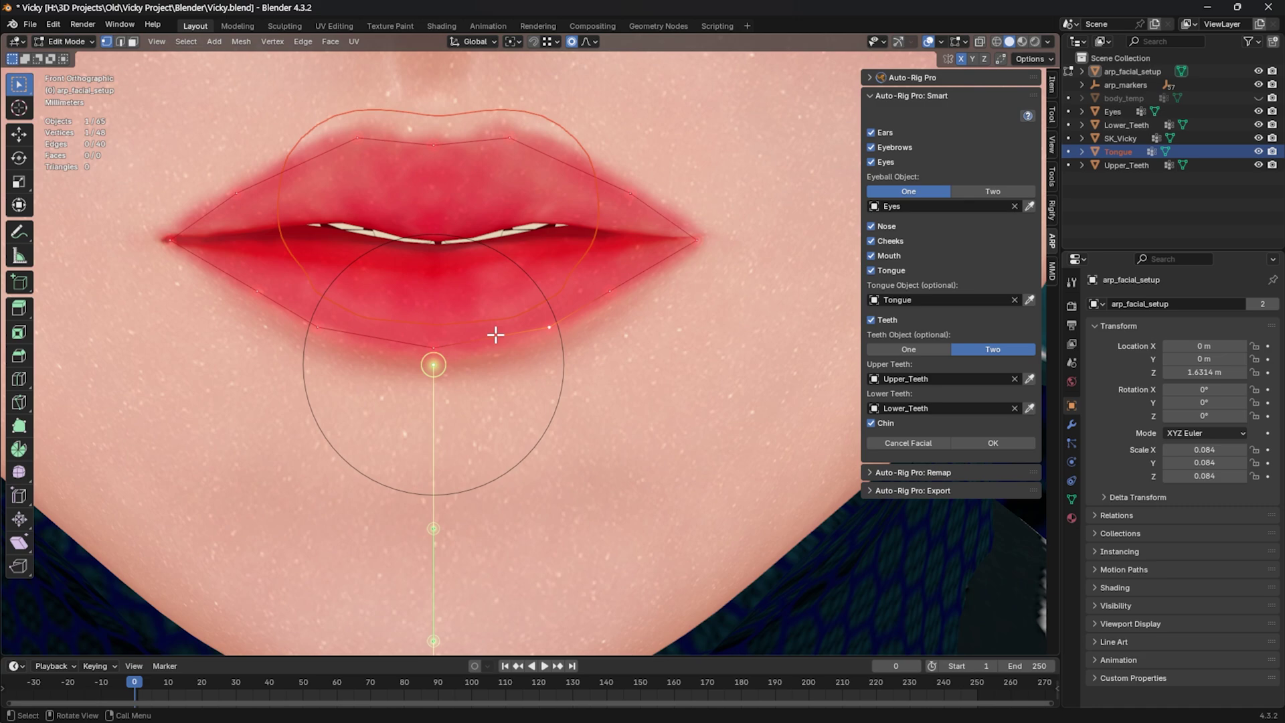
{"action": "left_click", "coordinate": [434, 350], "text": "shift"}
{"action": "left_click", "coordinate": [319, 328], "text": "shift"}
{"action": "key", "text": "g"}
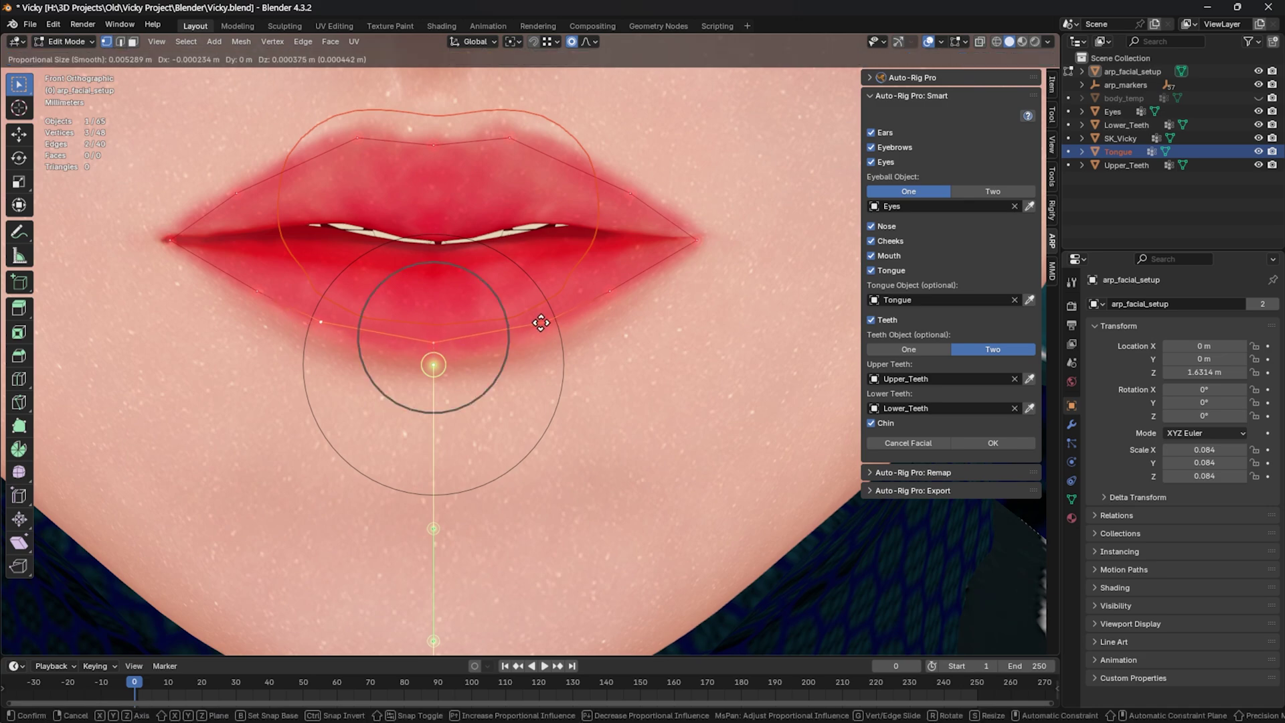
{"action": "left_click", "coordinate": [541, 318]}
{"action": "left_click", "coordinate": [434, 330]}
{"action": "key", "text": "g"}
{"action": "left_click", "coordinate": [430, 329]}
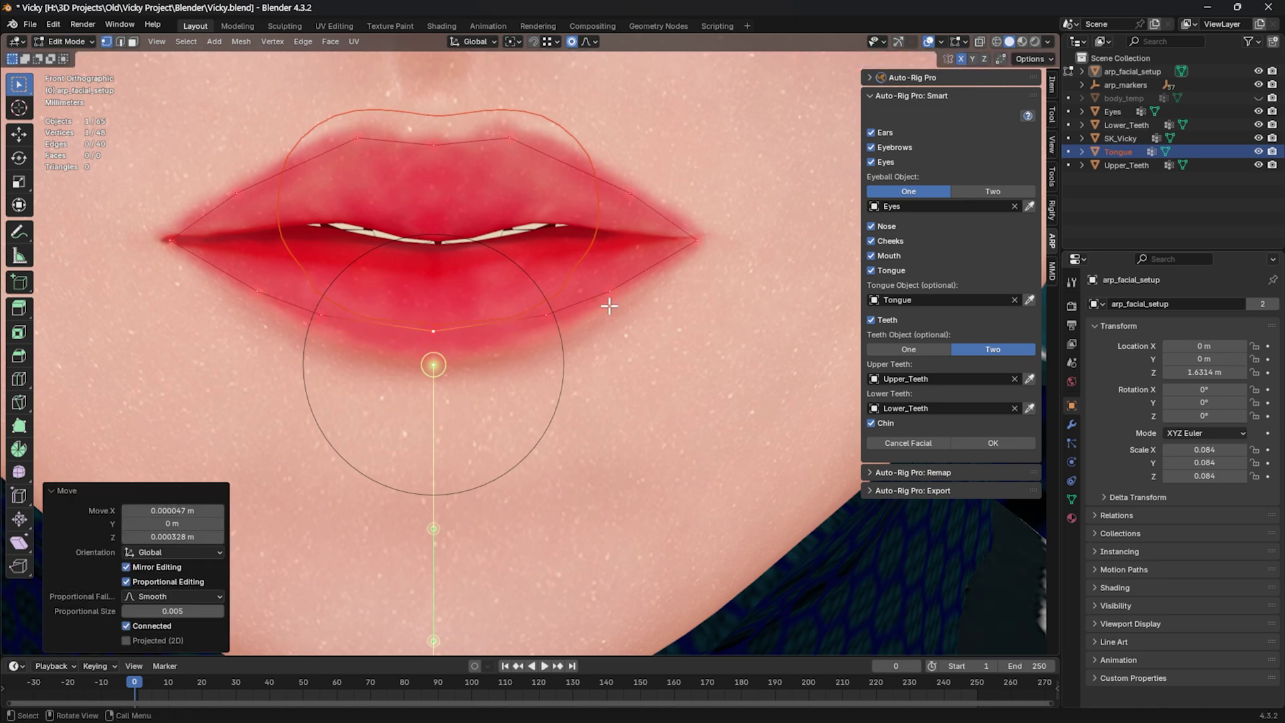
{"action": "left_click", "coordinate": [613, 292]}
{"action": "key", "text": "g"}
{"action": "left_click", "coordinate": [611, 285]}
Step: Lower the central and outer upper lip markers slightly so they sit inside the upper lip
{"action": "left_click_drag", "start_coordinate": [518, 132], "coordinate": [340, 170]}
{"action": "key", "text": "g"}
{"action": "left_click", "coordinate": [342, 176]}
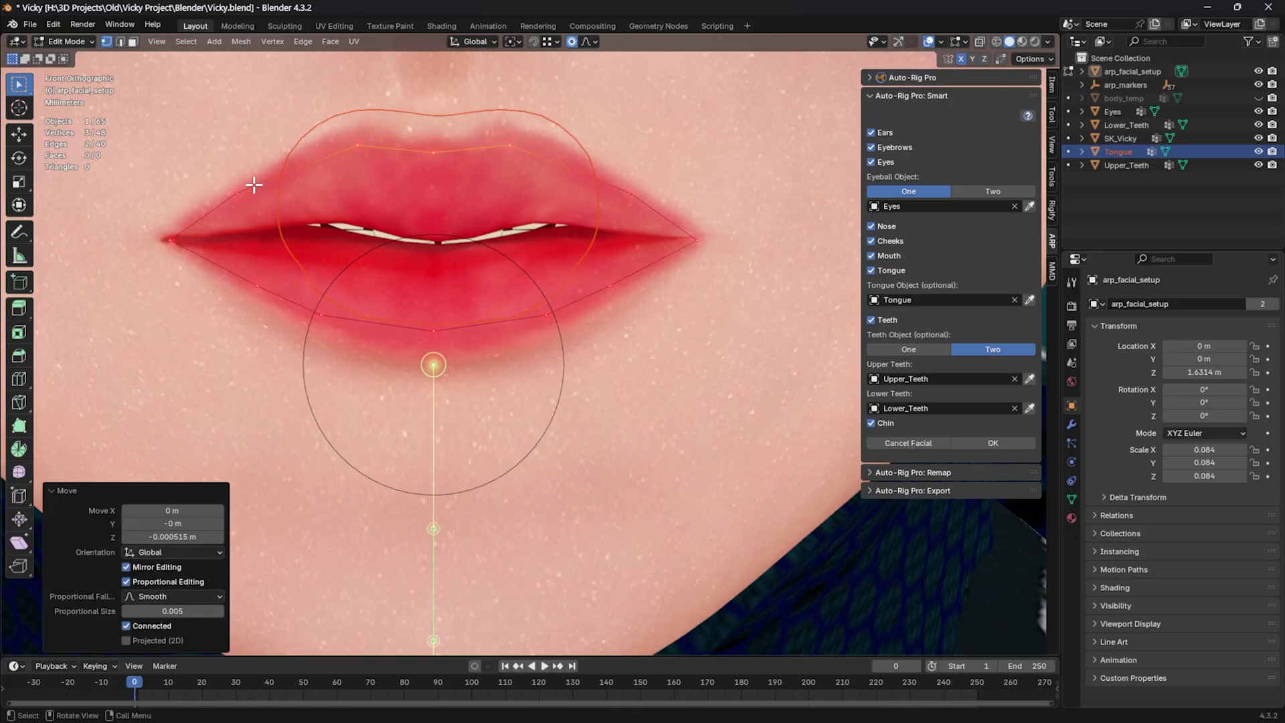
{"action": "left_click", "coordinate": [233, 194]}
{"action": "key", "text": "g"}
{"action": "left_click", "coordinate": [235, 200]}
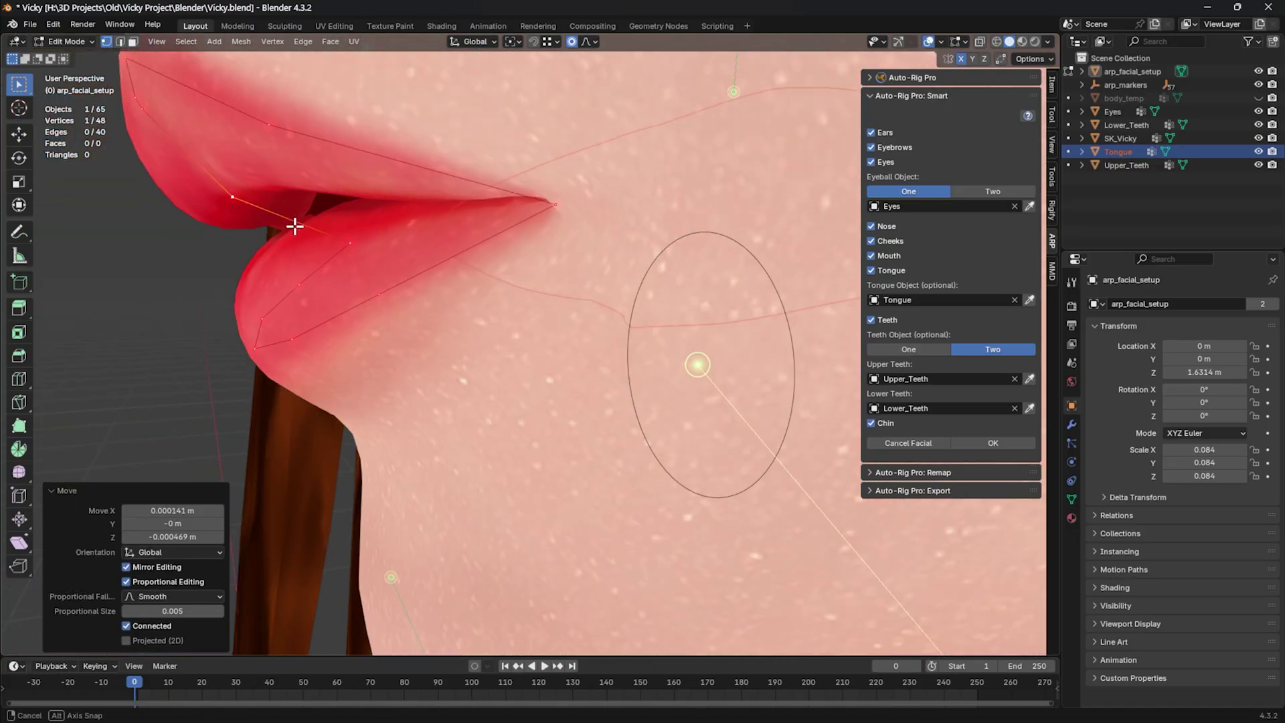
Step: Select the eyelid marker loop and move it forward to the eye in side view
{"action": "scroll", "coordinate": [290, 232], "scroll_direction": "down", "scroll_amount": 5}
{"action": "middle_click_drag", "start_coordinate": [294, 226], "coordinate": [450, 333]}
{"action": "key", "text": "KP_1"}
{"action": "left_click_drag", "start_coordinate": [608, 77], "coordinate": [590, 81]}
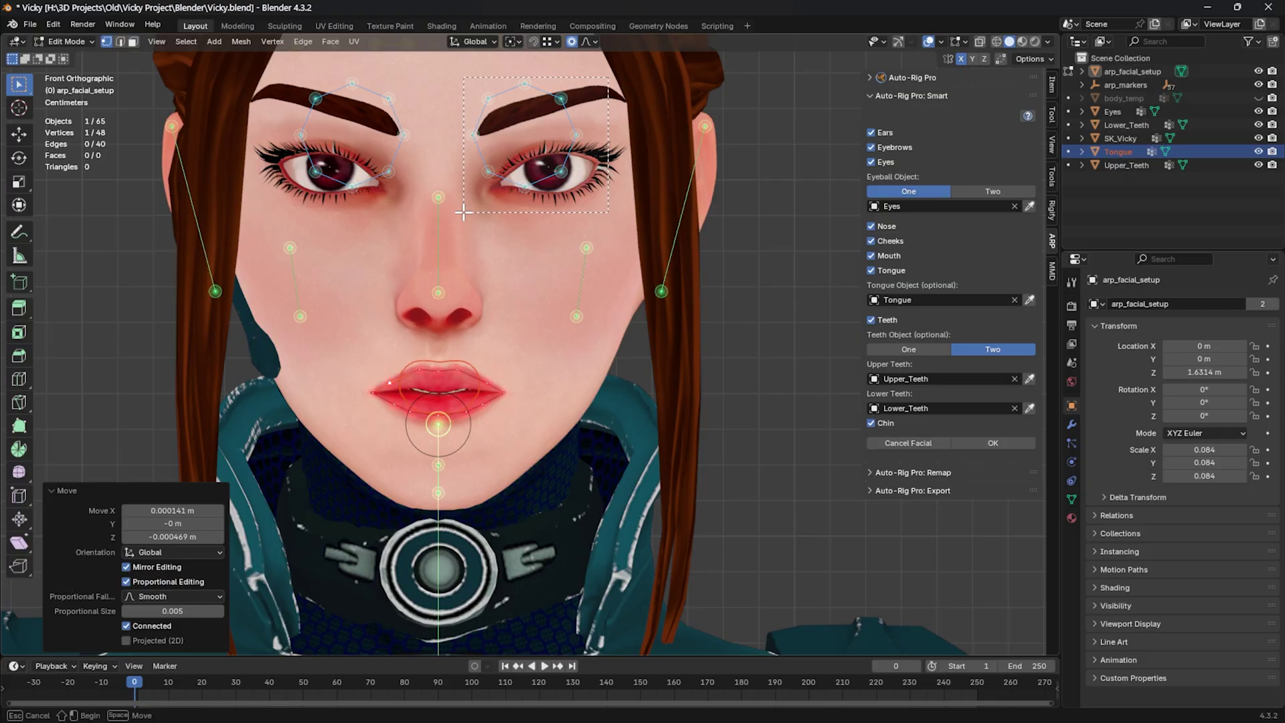
{"action": "left_click_drag", "start_coordinate": [463, 213], "coordinate": [463, 213]}
{"action": "key", "text": "KP_3"}
{"action": "middle_click_drag", "start_coordinate": [381, 251], "coordinate": [740, 273], "text": "shift"}
{"action": "key", "text": "g"}
{"action": "left_click", "coordinate": [250, 338]}
Step: Position the whole eyelid marker loop around the eye in front view
{"action": "key", "text": "KP_1"}
{"action": "scroll", "coordinate": [485, 205], "scroll_direction": "up", "scroll_amount": 4}
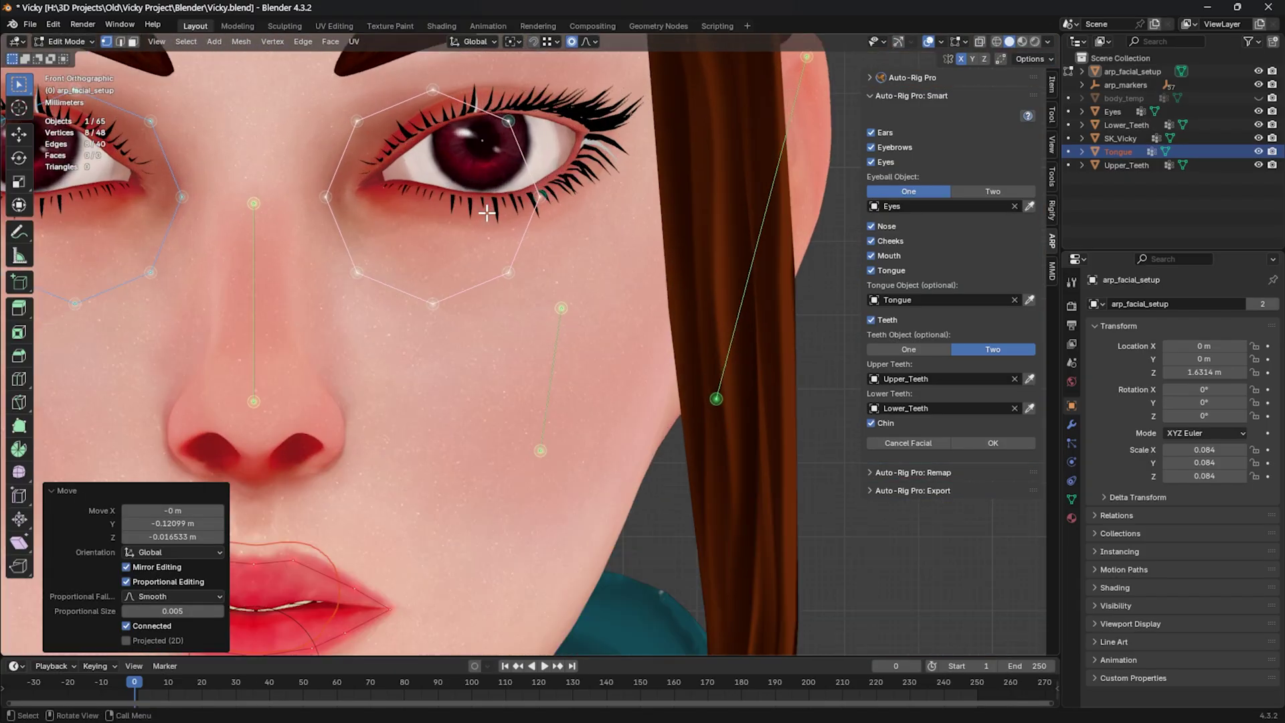
{"action": "scroll", "coordinate": [487, 213], "scroll_direction": "up", "scroll_amount": 1}
{"action": "middle_click_drag", "start_coordinate": [487, 213], "coordinate": [532, 291], "text": "shift"}
{"action": "key", "text": "g"}
{"action": "left_click", "coordinate": [585, 268]}
Step: Move the top center and upper inner eyelid markers down onto the upper eyelid edge
{"action": "key", "text": "alt+a"}
{"action": "left_click_drag", "start_coordinate": [551, 100], "coordinate": [488, 158]}
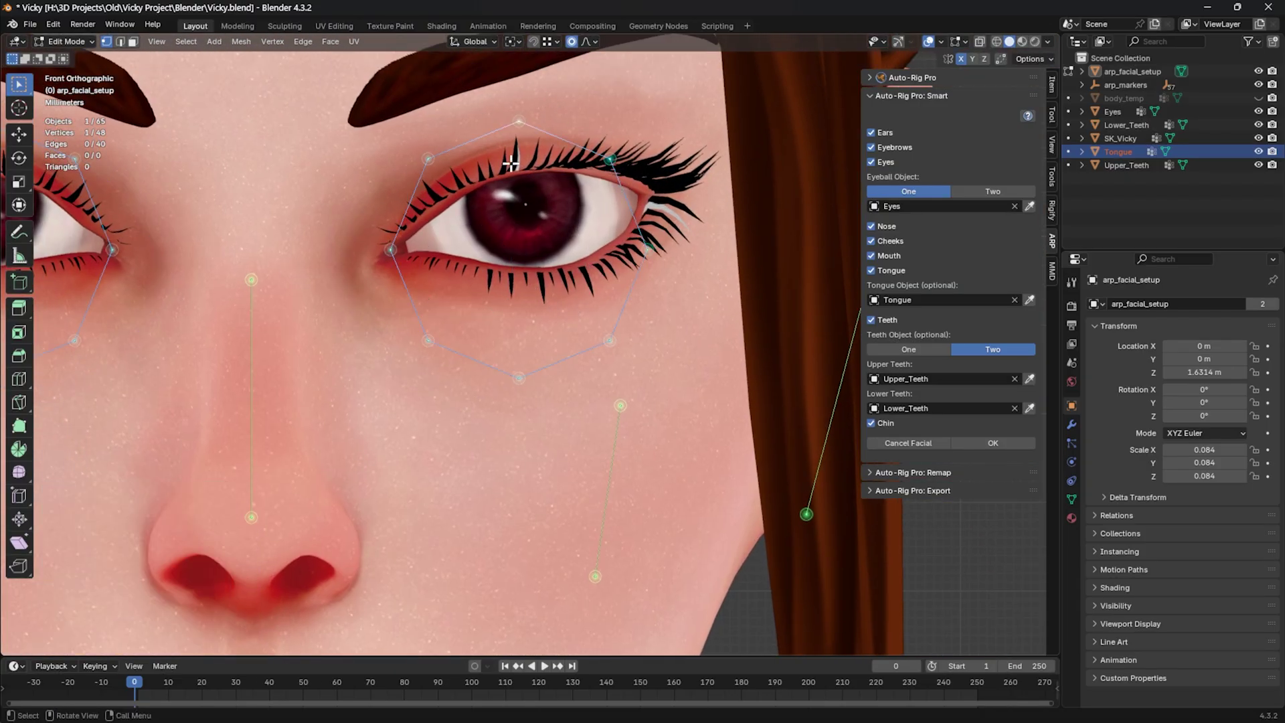
{"action": "key", "text": "g"}
{"action": "left_click", "coordinate": [510, 224]}
{"action": "left_click", "coordinate": [428, 159]}
{"action": "key", "text": "g"}
{"action": "left_click", "coordinate": [438, 205]}
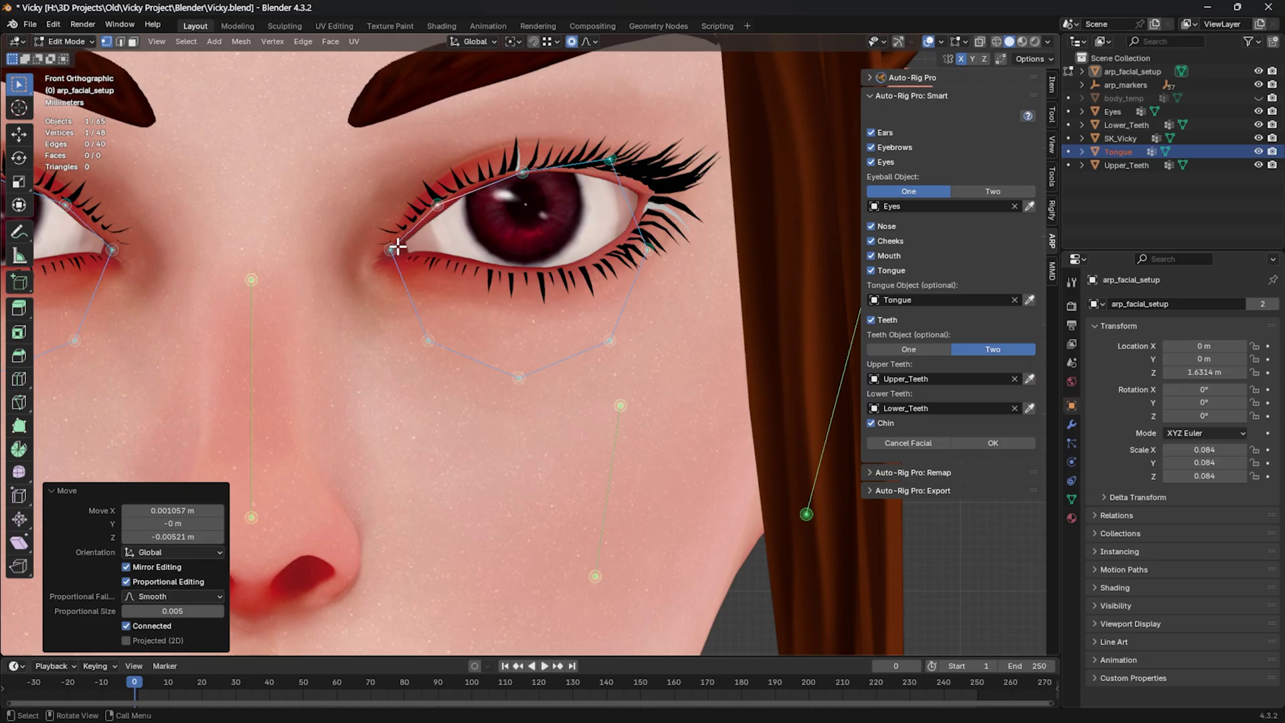
Step: Fit the inner eye corner marker and the outer eyelid markers to the ends of the eye opening in front view
{"action": "left_click", "coordinate": [391, 250]}
{"action": "key", "text": "g"}
{"action": "left_click", "coordinate": [387, 254]}
{"action": "left_click", "coordinate": [648, 249]}
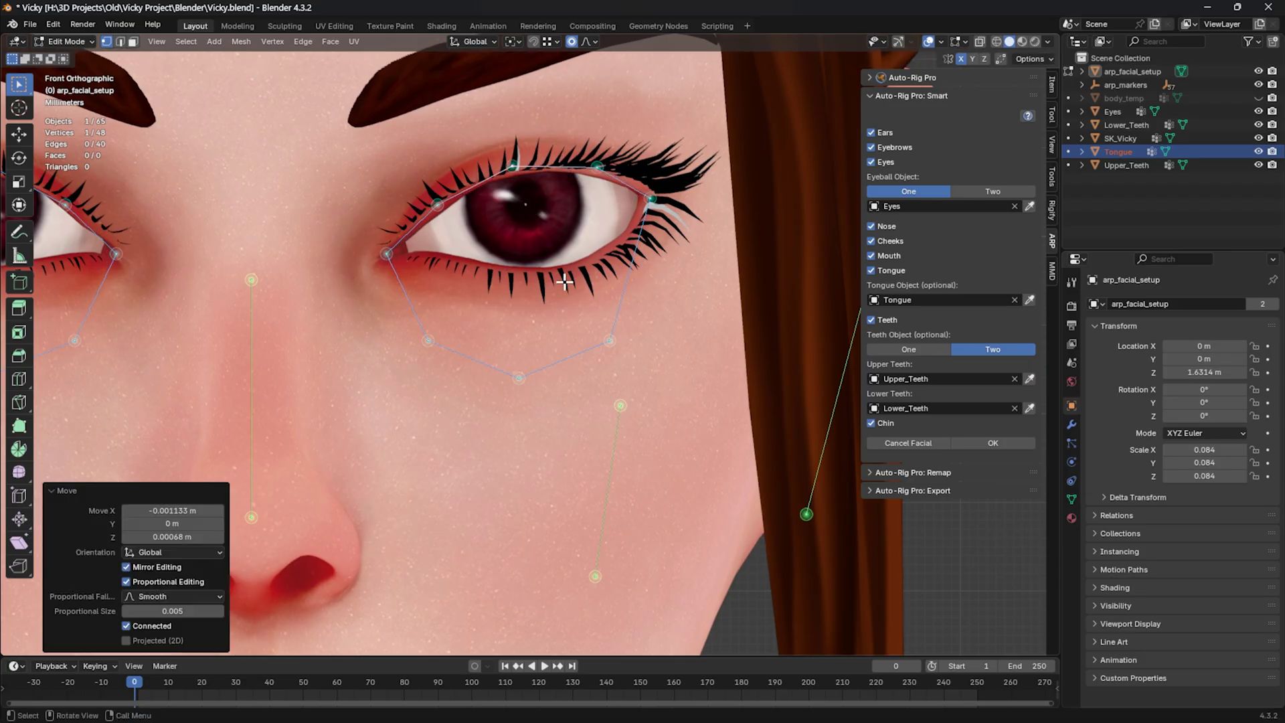
Step: Move the lower eyelid markers up so they follow the lower eyelid edge in front view
{"action": "left_click", "coordinate": [519, 378]}
{"action": "key", "text": "g"}
{"action": "left_click", "coordinate": [582, 293]}
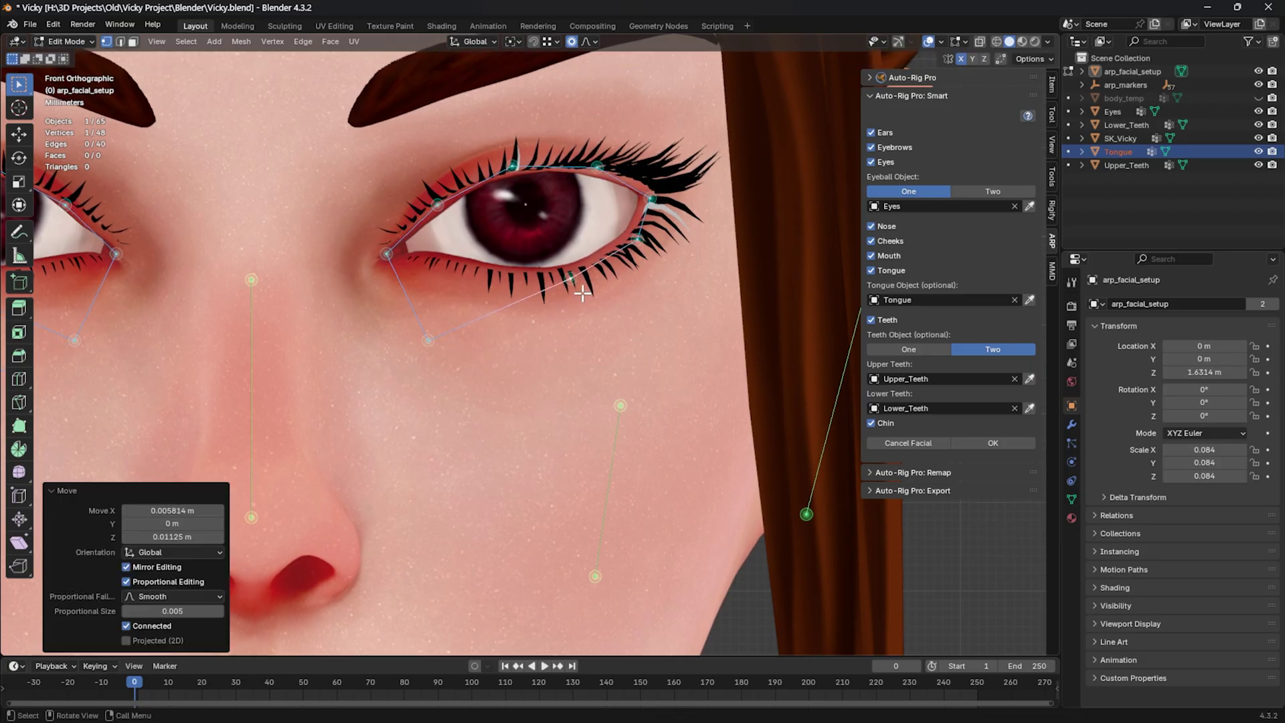
{"action": "left_click_drag", "start_coordinate": [387, 371], "coordinate": [387, 371]}
{"action": "key", "text": "g"}
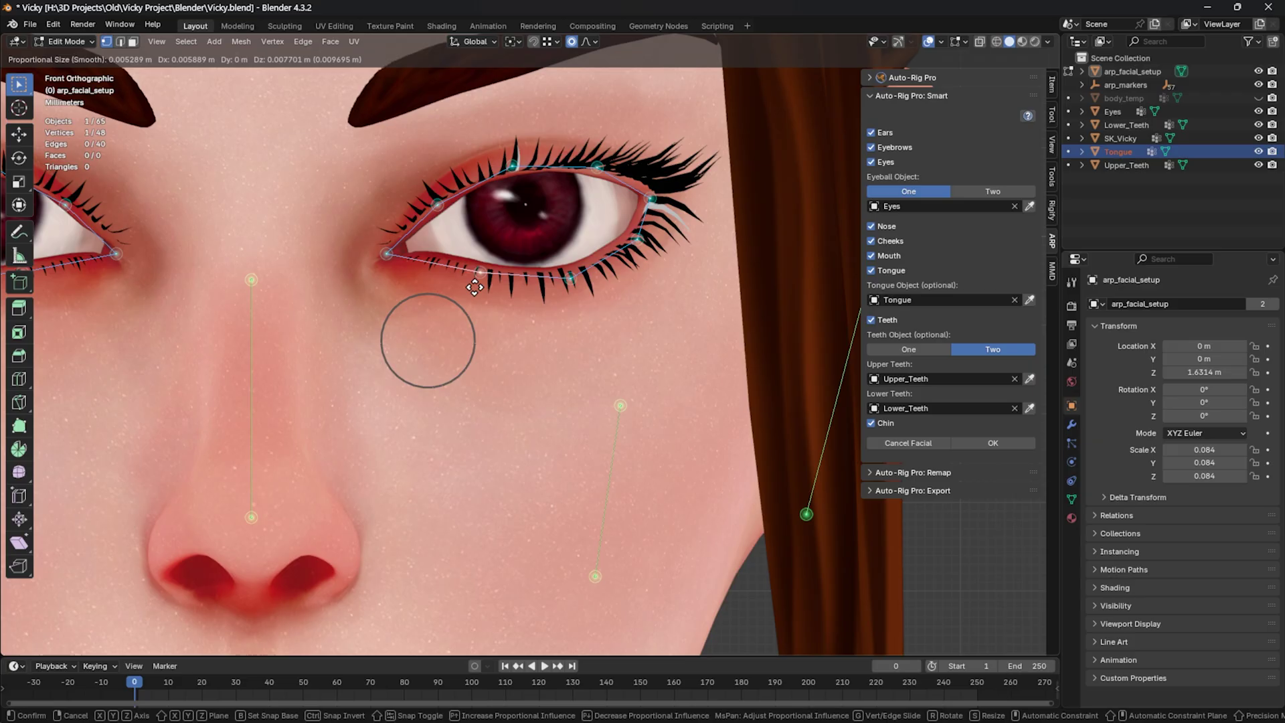
{"action": "left_click", "coordinate": [475, 287]}
{"action": "left_click", "coordinate": [571, 280]}
{"action": "key", "text": "g"}
{"action": "left_click", "coordinate": [568, 278]}
Step: Adjust the depth of the lower outer eyelid marker along Y so it meets the eyelid surface
{"action": "middle_click_drag", "start_coordinate": [564, 286], "coordinate": [751, 133]}
{"action": "key", "text": "g"}
{"action": "key", "text": "y"}
{"action": "left_click", "coordinate": [562, 278]}
{"action": "left_click", "coordinate": [627, 235]}
{"action": "key", "text": "g"}
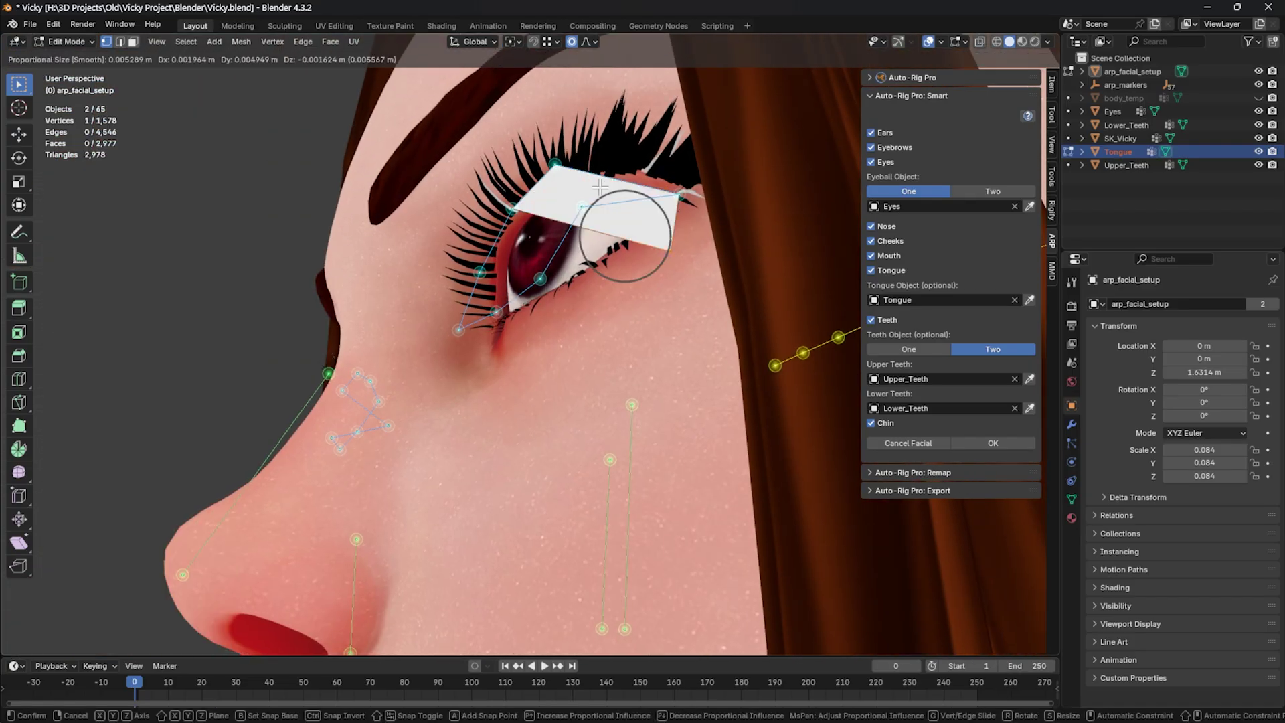
{"action": "right_click", "coordinate": [600, 187]}
Step: Move the upper outer and upper inner eyelid markers back along Y onto the upper eyelid surface
{"action": "left_click", "coordinate": [555, 164]}
{"action": "key", "text": "g"}
{"action": "key", "text": "y"}
{"action": "left_click", "coordinate": [577, 216]}
{"action": "middle_click_drag", "start_coordinate": [577, 215], "coordinate": [562, 261]}
{"action": "left_click", "coordinate": [483, 287]}
{"action": "key", "text": "g"}
{"action": "key", "text": "y"}
{"action": "left_click", "coordinate": [515, 297]}
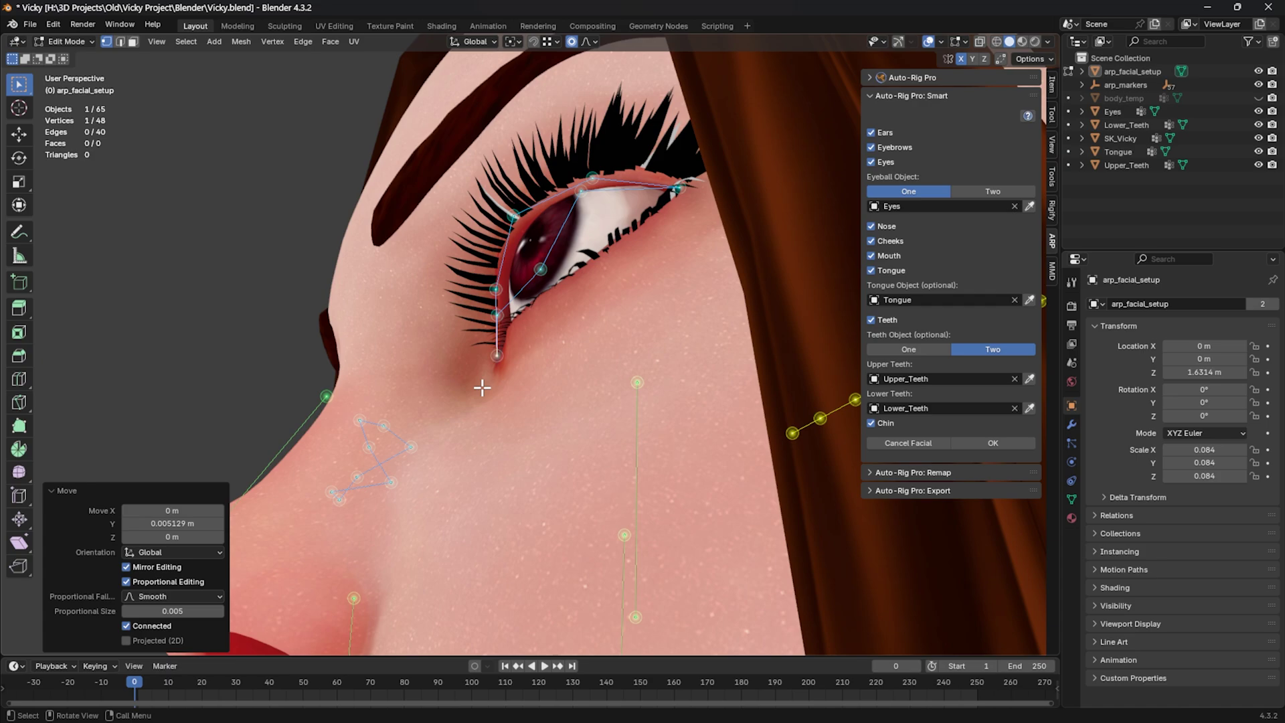
Step: Move the remaining lower eyelid markers back along Y onto the lower eyelid surface
{"action": "left_click", "coordinate": [497, 314]}
{"action": "key", "text": "g"}
{"action": "key", "text": "y"}
{"action": "left_click", "coordinate": [515, 314]}
{"action": "left_click", "coordinate": [541, 269]}
{"action": "key", "text": "g"}
{"action": "key", "text": "y"}
{"action": "left_click", "coordinate": [644, 238]}
Step: Select the four left eyebrow markers and move them about 0.132 m forward and 0.023 m down to the brow in side view
{"action": "middle_click_drag", "start_coordinate": [643, 239], "coordinate": [685, 347]}
{"action": "scroll", "coordinate": [699, 344], "scroll_direction": "down", "scroll_amount": 3}
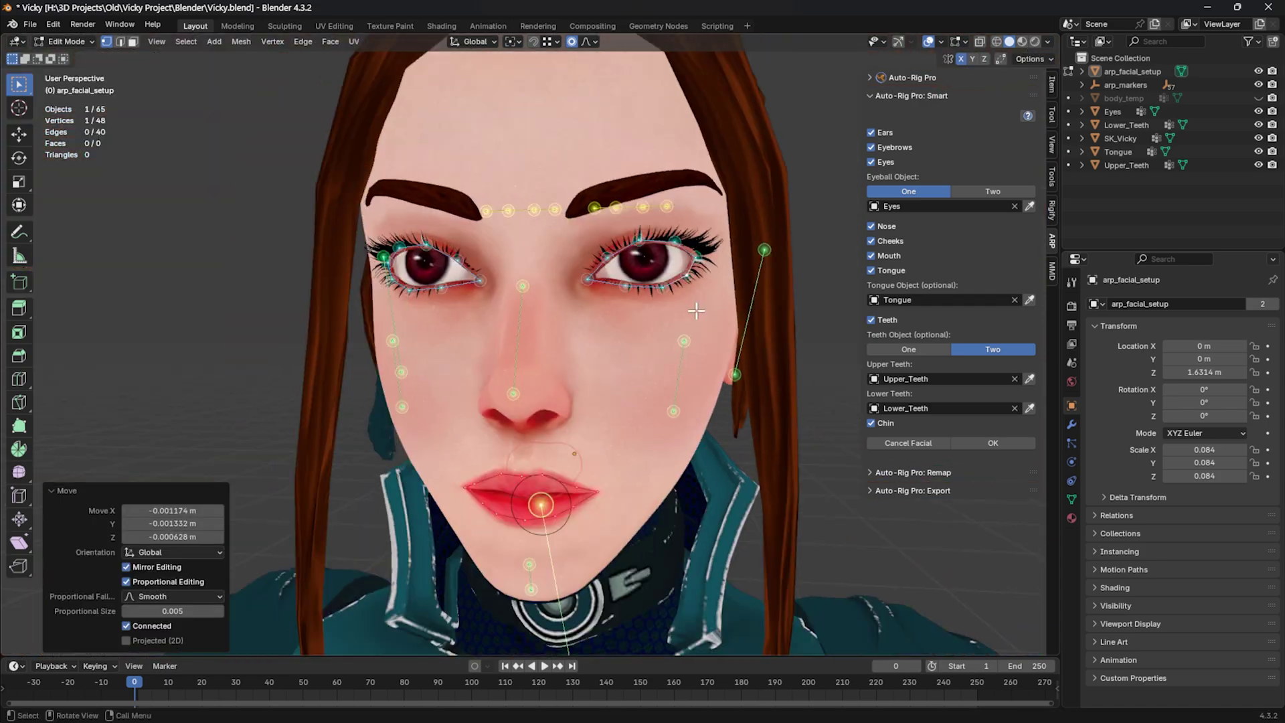
{"action": "scroll", "coordinate": [696, 310], "scroll_direction": "down", "scroll_amount": 1}
{"action": "key", "text": "KP_1"}
{"action": "left_click_drag", "start_coordinate": [769, 83], "coordinate": [569, 225]}
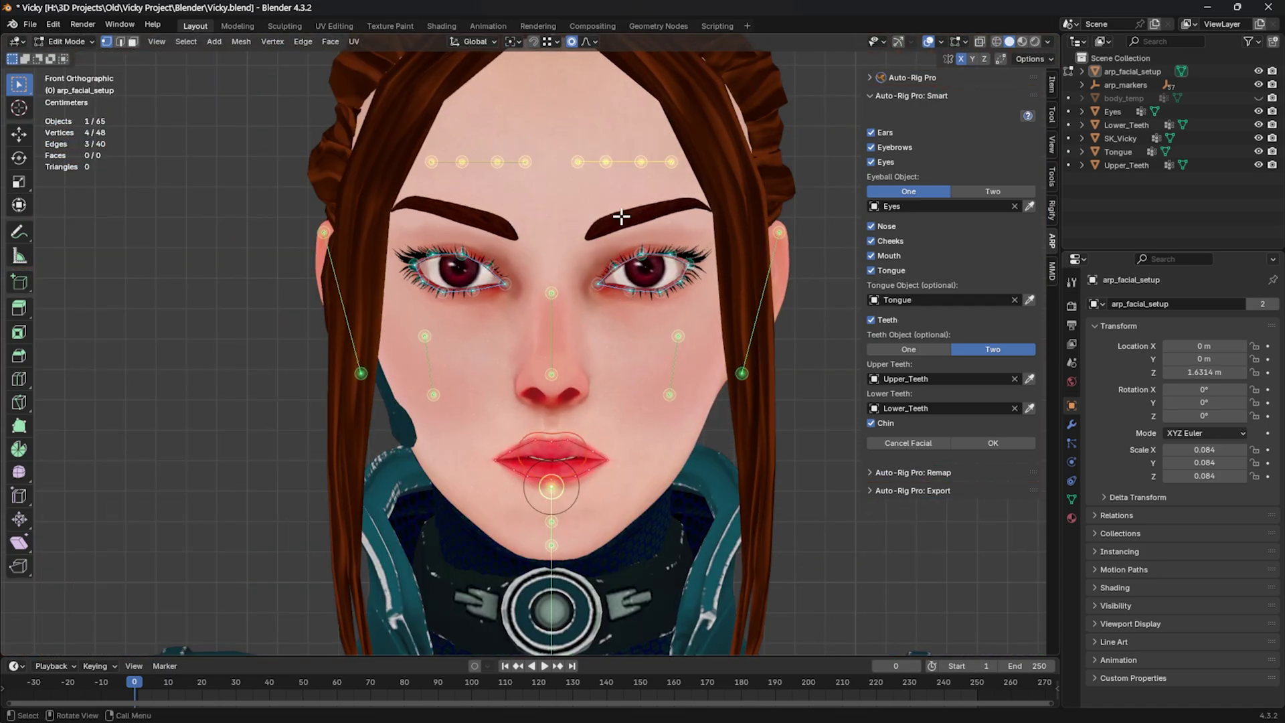
{"action": "middle_click_drag", "start_coordinate": [621, 216], "coordinate": [502, 227]}
{"action": "key", "text": "KP_3"}
{"action": "key", "text": "g"}
{"action": "left_click", "coordinate": [180, 288]}
Step: Place the four eyebrow markers one by one along the left eyebrow, from its inner end to its outer tip, in front view
{"action": "middle_click_drag", "start_coordinate": [181, 287], "coordinate": [261, 288]}
{"action": "key", "text": "KP_1"}
{"action": "scroll", "coordinate": [763, 215], "scroll_direction": "up", "scroll_amount": 5}
{"action": "left_click_drag", "start_coordinate": [566, 197], "coordinate": [200, 284]}
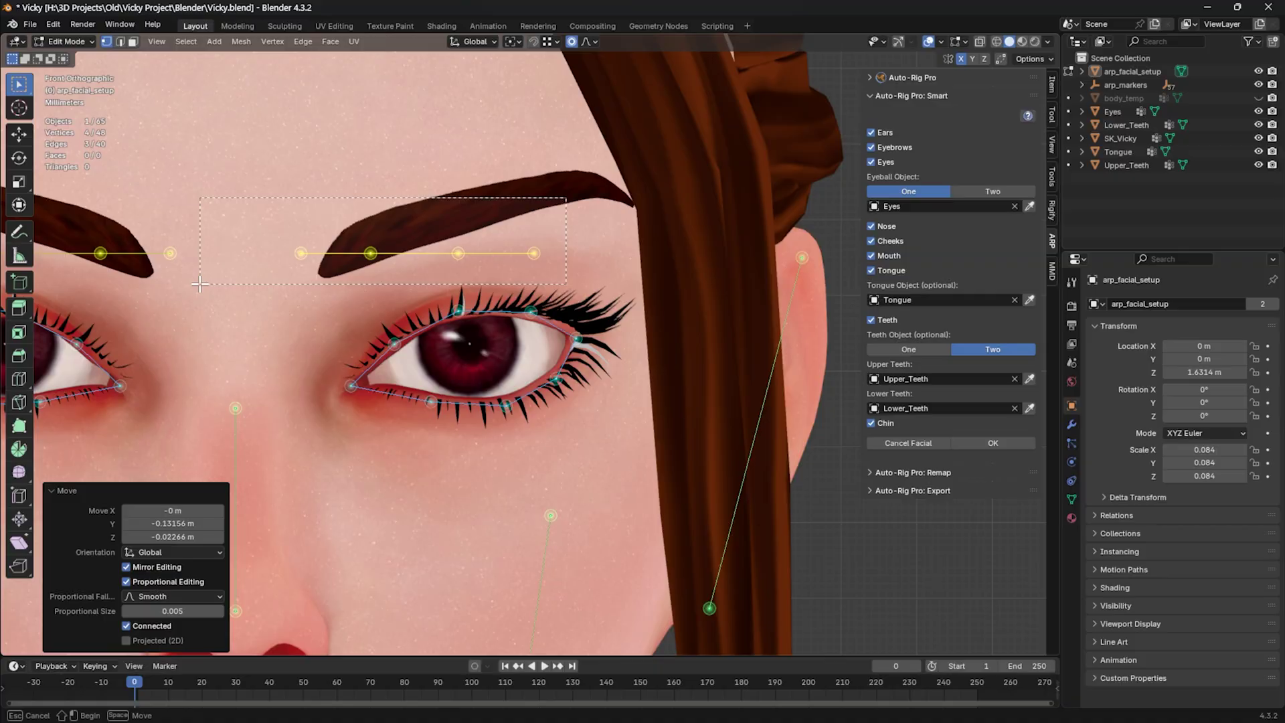
{"action": "key", "text": "g"}
{"action": "left_click", "coordinate": [333, 284]}
{"action": "left_click", "coordinate": [333, 284], "text": "shift"}
{"action": "key", "text": "g"}
{"action": "left_click", "coordinate": [396, 244]}
{"action": "left_click", "coordinate": [395, 243], "text": "shift"}
{"action": "key", "text": "g"}
{"action": "left_click", "coordinate": [498, 223]}
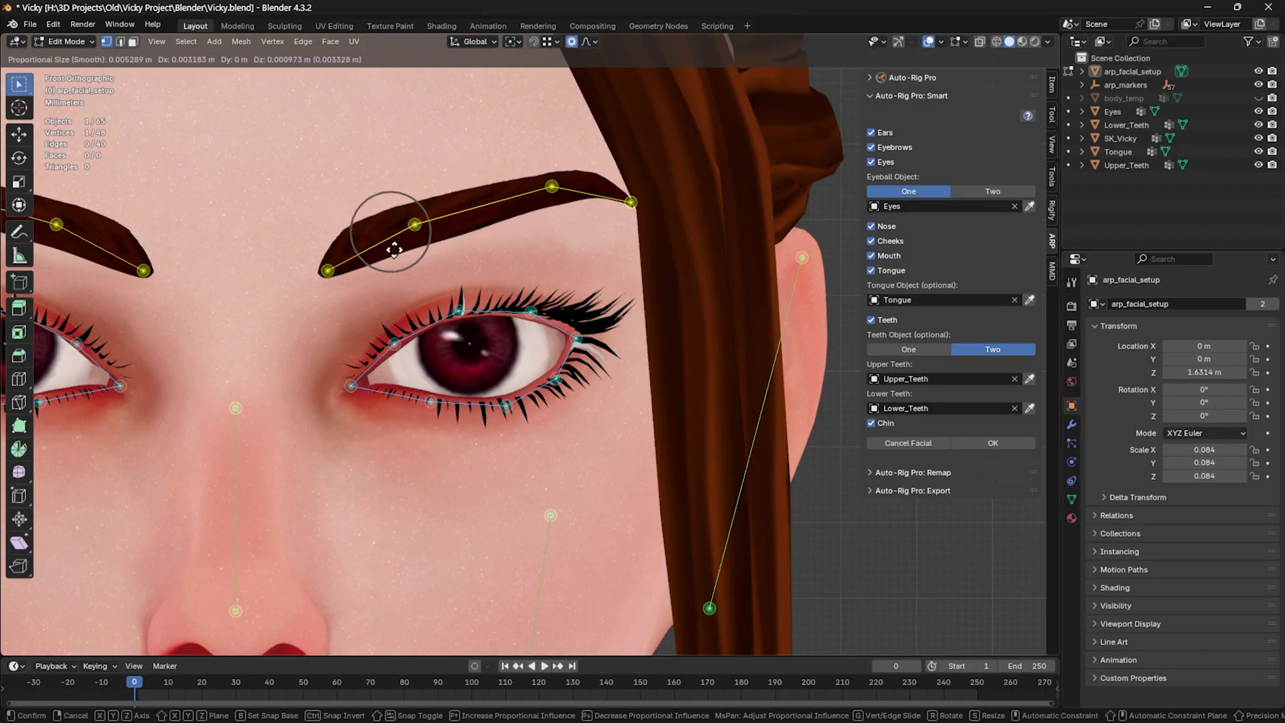
{"action": "left_click", "coordinate": [394, 249]}
Step: Adjust the depth of the inner eyebrow marker and of the other three eyebrow markers along Y to follow the forehead curve
{"action": "middle_click_drag", "start_coordinate": [730, 221], "coordinate": [475, 230]}
{"action": "left_click", "coordinate": [308, 230]}
{"action": "key", "text": "g"}
{"action": "key", "text": "y"}
{"action": "left_click", "coordinate": [311, 224]}
{"action": "left_click_drag", "start_coordinate": [663, 150], "coordinate": [358, 247]}
{"action": "key", "text": "g"}
{"action": "key", "text": "y"}
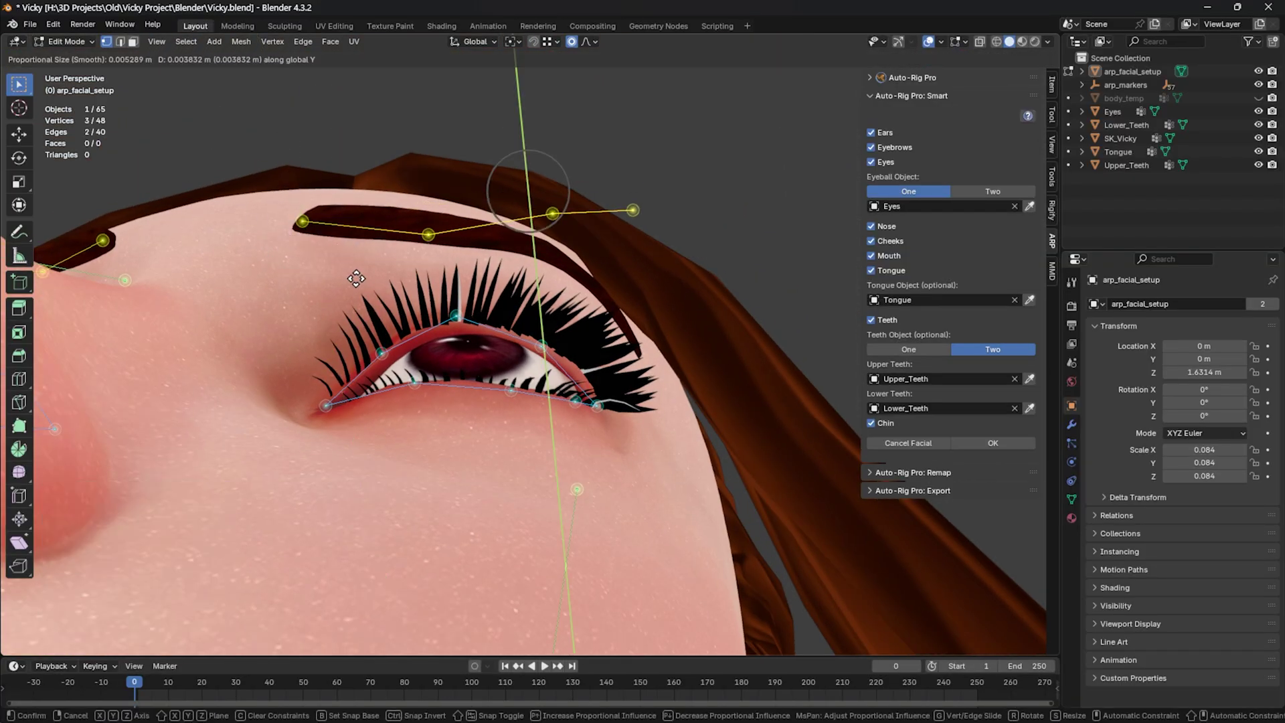
{"action": "left_click", "coordinate": [356, 278]}
Step: Raise the upper chin marker slightly along Z, just below the lower lip
{"action": "middle_click_drag", "start_coordinate": [356, 278], "coordinate": [728, 321]}
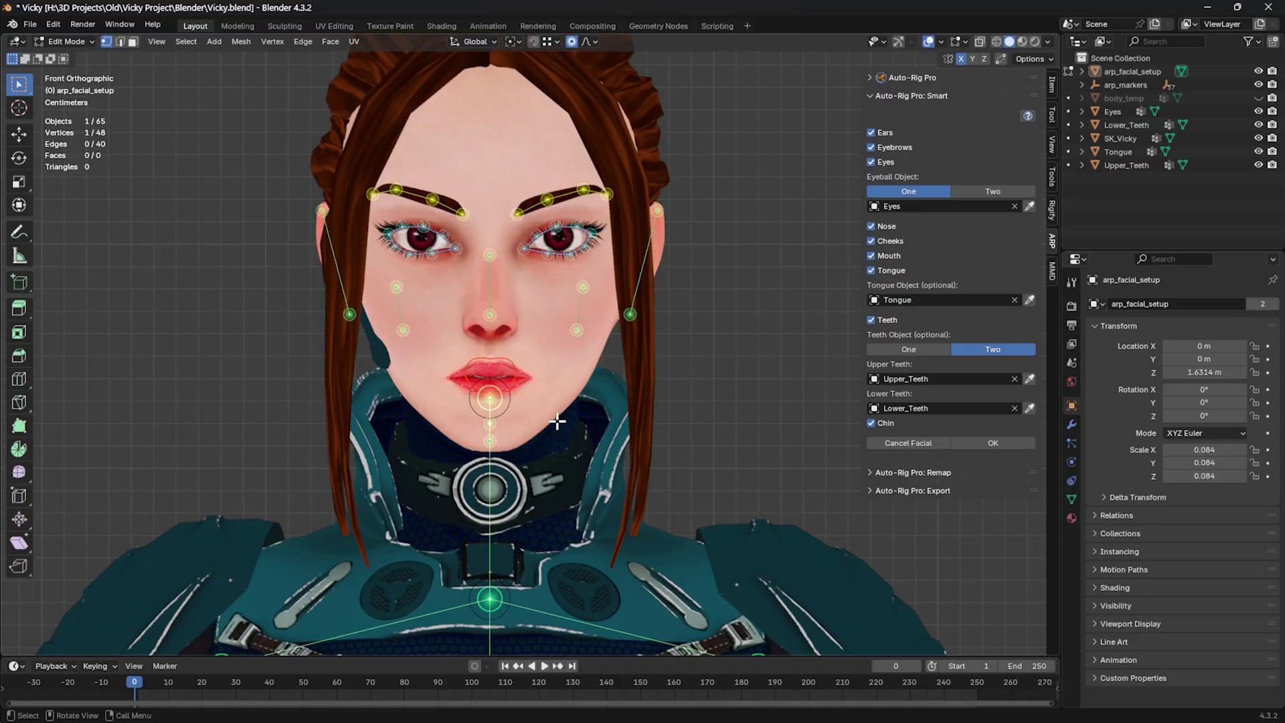
{"action": "mouse_move", "coordinate": [557, 421]}
{"action": "middle_mouse_down"}
{"action": "mouse_move", "coordinate": [637, 419]}
{"action": "mouse_move", "coordinate": [559, 418]}
{"action": "middle_mouse_up"}
{"action": "key", "text": "g"}
{"action": "key", "text": "z"}
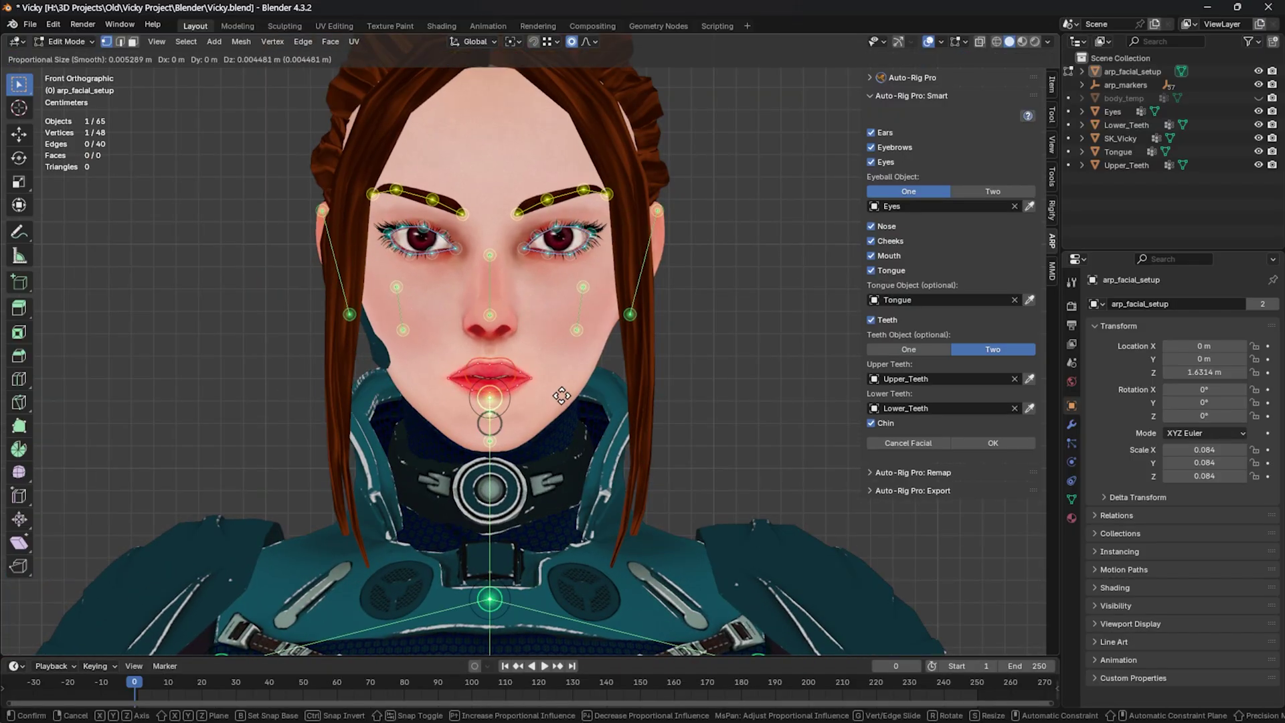
{"action": "left_click", "coordinate": [563, 387]}
{"action": "scroll", "coordinate": [569, 275], "scroll_direction": "up", "scroll_amount": 5}
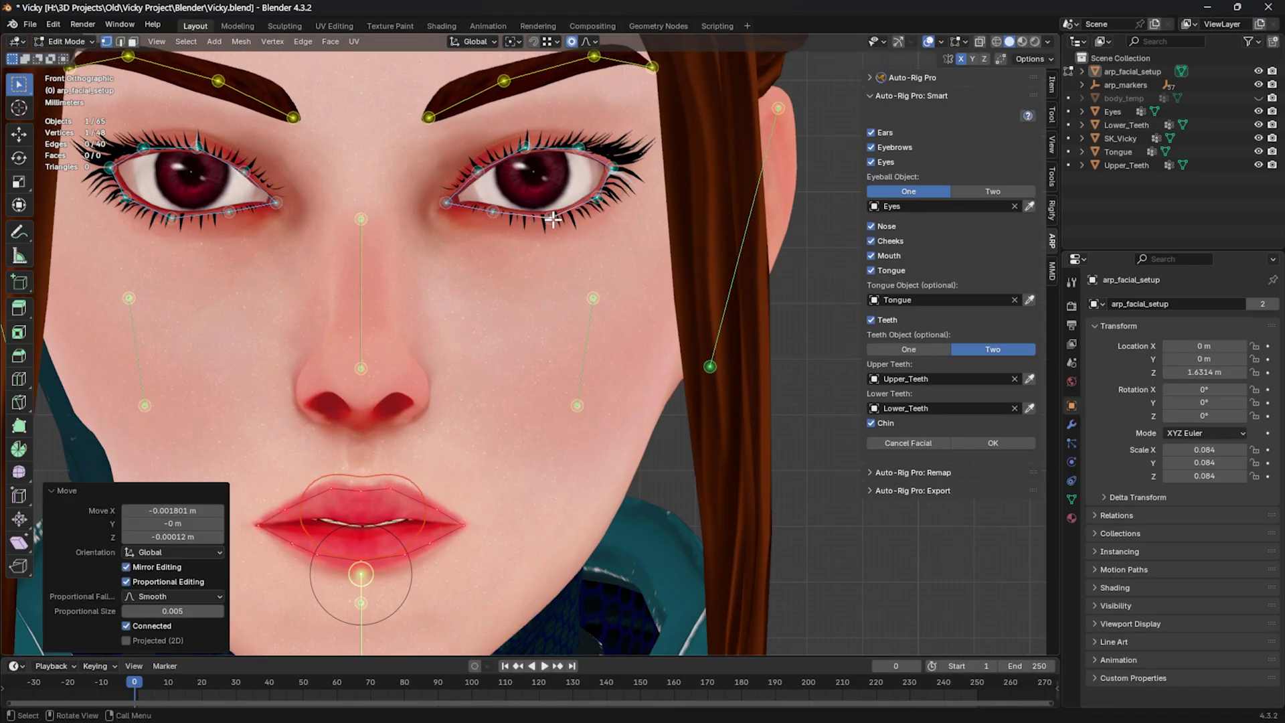
Step: Confirm the facial marker setup and generate the reference bones for the whole character
{"action": "left_click", "coordinate": [992, 442]}
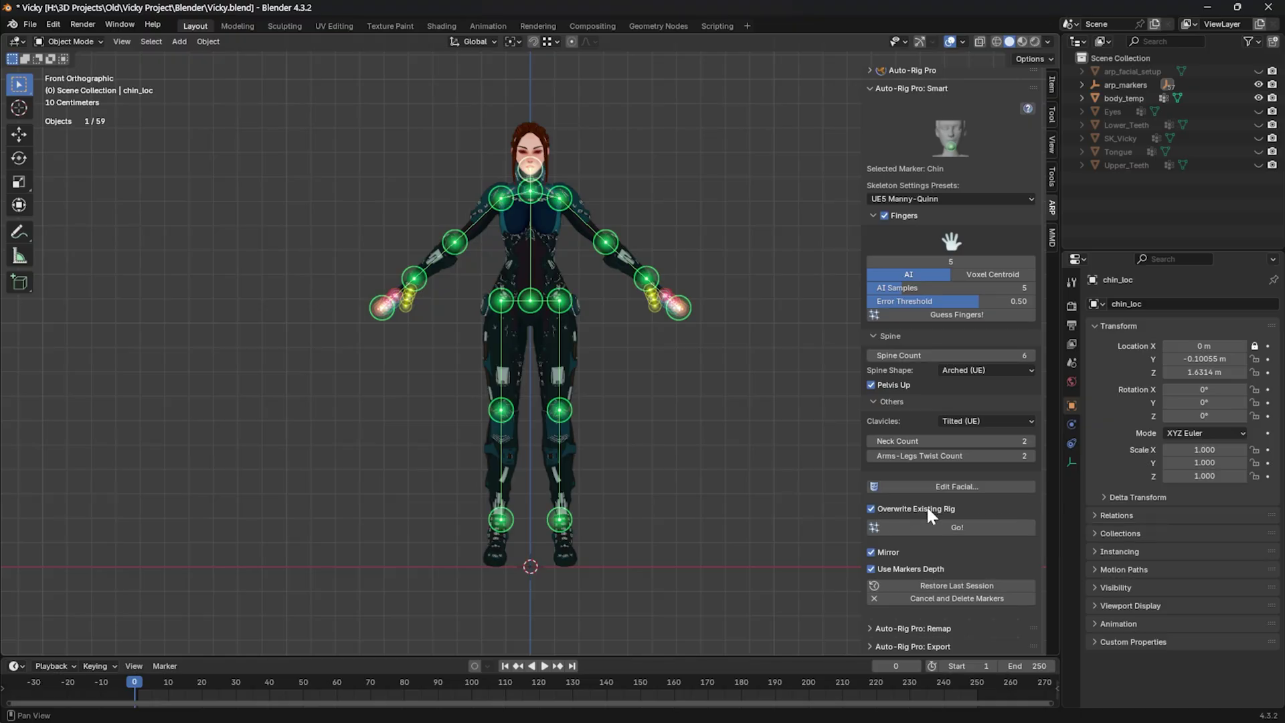
{"action": "left_click", "coordinate": [993, 528]}
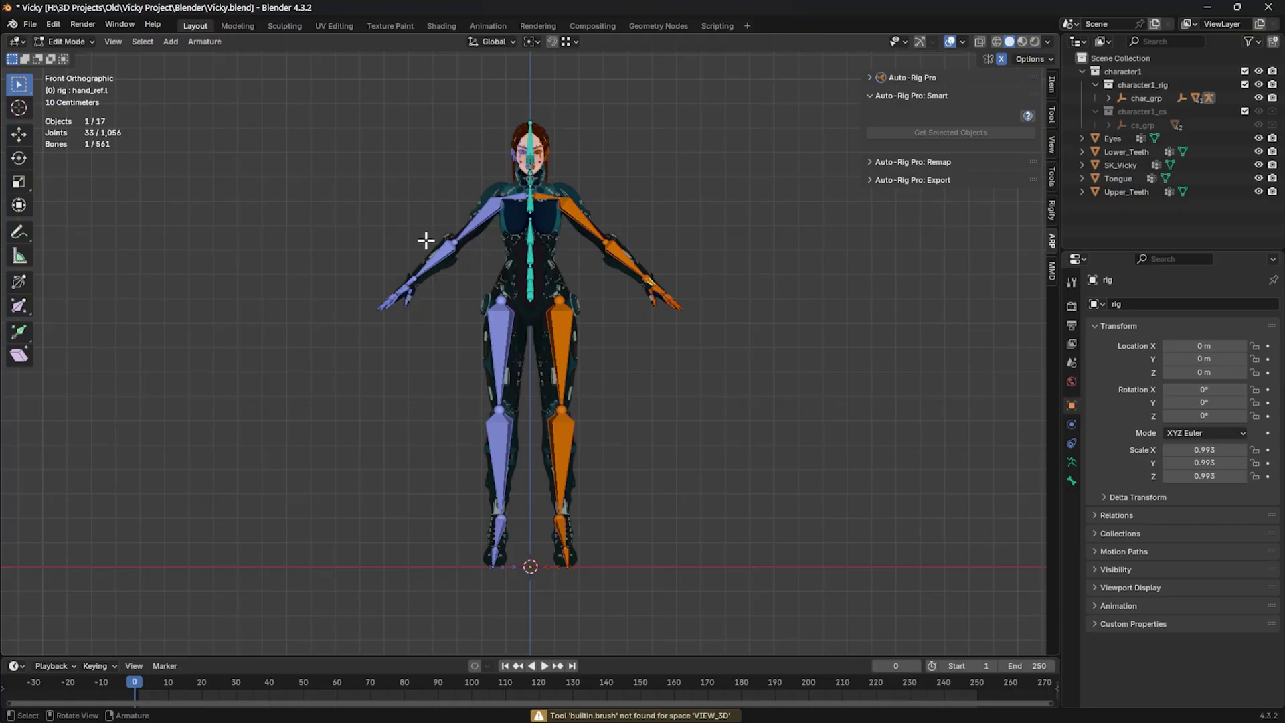
{"action": "middle_click_drag", "start_coordinate": [426, 239], "coordinate": [641, 234]}
Step: Add a Spline IK chain limb to the rig for the ponytail
{"action": "left_click", "coordinate": [870, 77]}
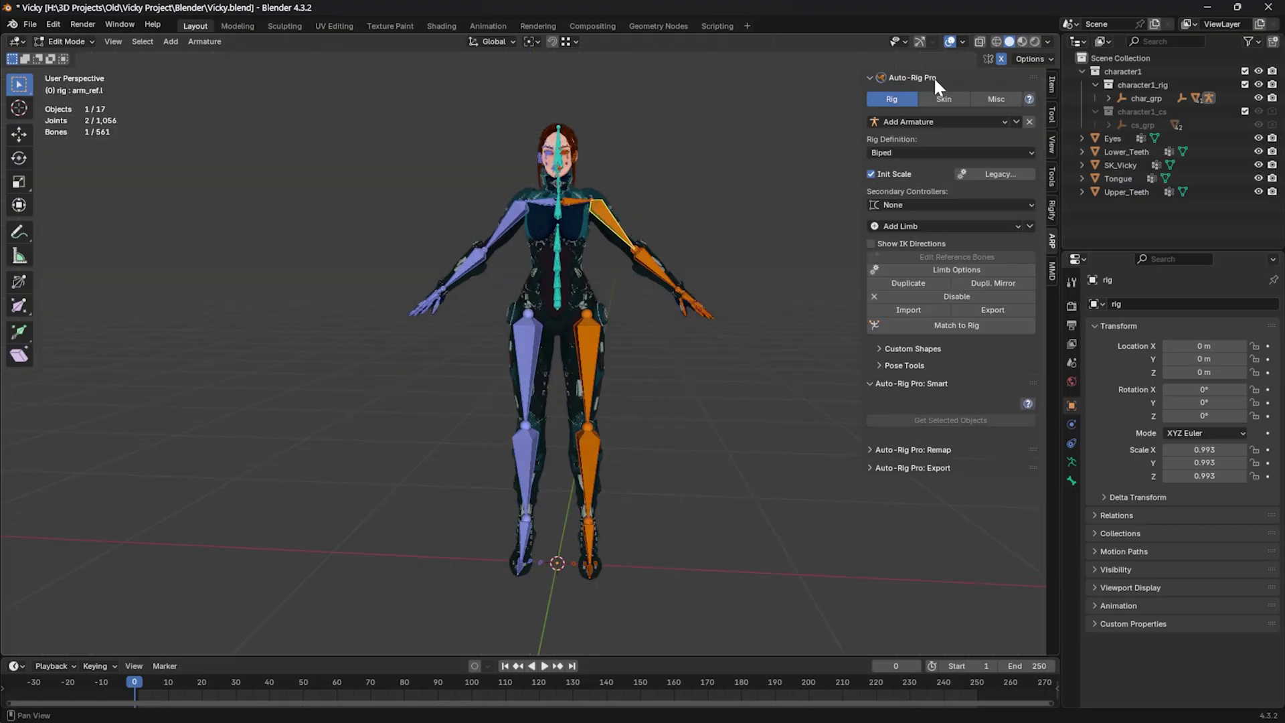
{"action": "middle_click_drag", "start_coordinate": [628, 123], "coordinate": [494, 239]}
{"action": "left_click", "coordinate": [915, 227]}
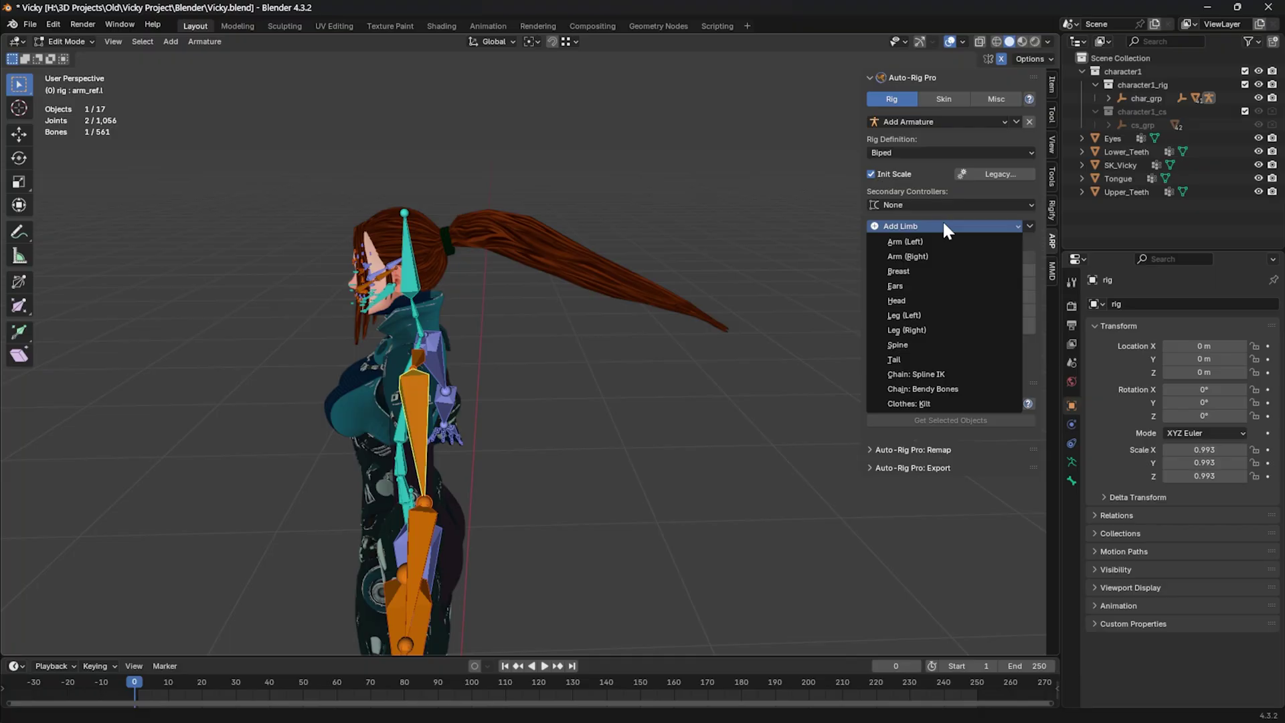
{"action": "left_click", "coordinate": [897, 373]}
Step: Move the new bone chain from the feet up to the base of the ponytail
{"action": "scroll", "coordinate": [602, 340], "scroll_direction": "down", "scroll_amount": 4}
{"action": "middle_click_drag", "start_coordinate": [603, 340], "coordinate": [596, 304]}
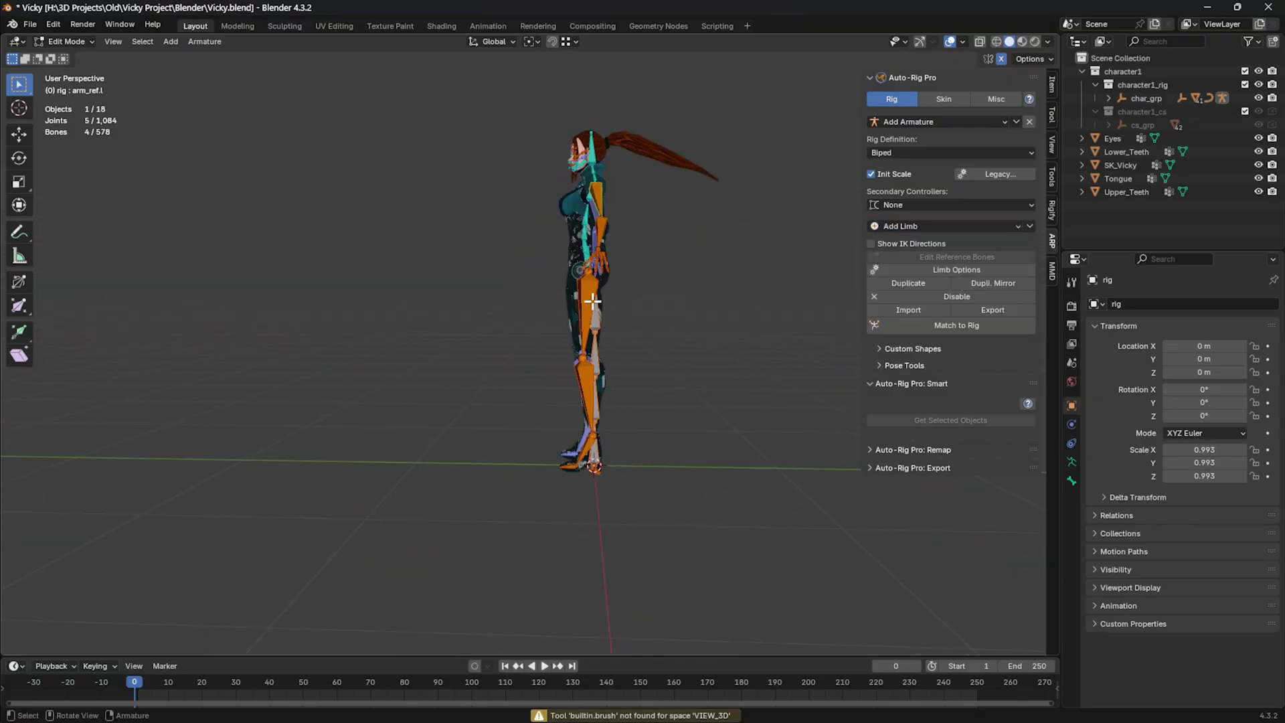
{"action": "key", "text": "g"}
{"action": "left_click", "coordinate": [615, 602]}
{"action": "scroll", "coordinate": [542, 301], "scroll_direction": "up", "scroll_amount": 6}
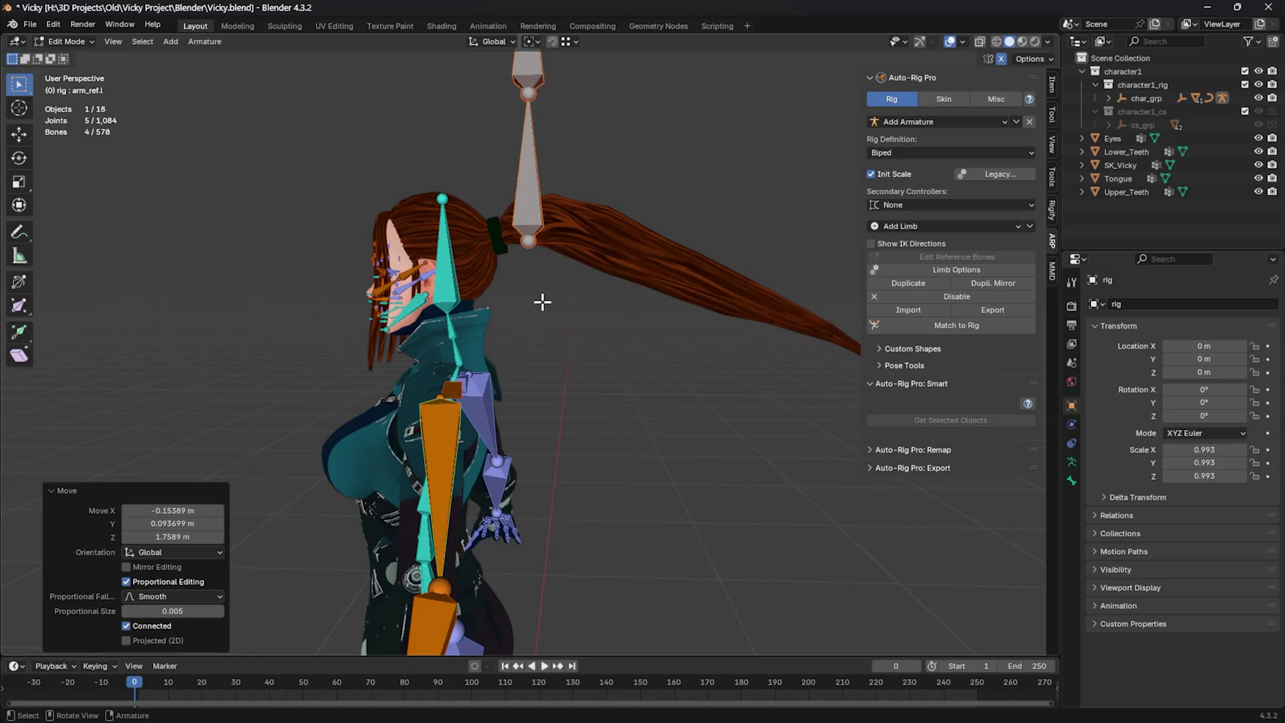
{"action": "key", "text": "g"}
{"action": "left_click", "coordinate": [516, 283]}
Step: Reposition the chain's joints in side view so its bones run along the ponytail, and centre the chain sideways
{"action": "middle_click_drag", "start_coordinate": [516, 284], "coordinate": [757, 444]}
{"action": "key", "text": "g"}
{"action": "left_click", "coordinate": [732, 522]}
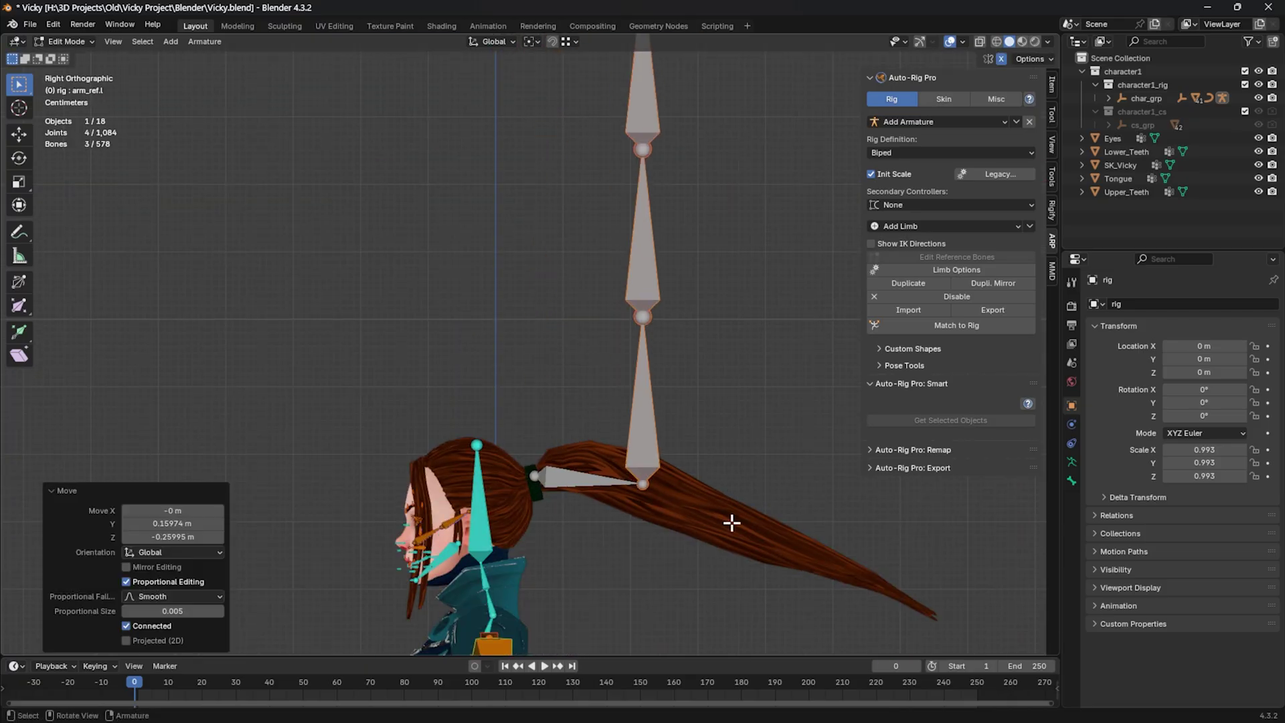
{"action": "middle_click_drag", "start_coordinate": [731, 522], "coordinate": [625, 398], "text": "shift"}
{"action": "key", "text": "g"}
{"action": "left_click", "coordinate": [739, 448]}
{"action": "left_click_drag", "start_coordinate": [780, 373], "coordinate": [671, 500], "text": "ctrl"}
{"action": "key", "text": "g"}
{"action": "left_click", "coordinate": [832, 488]}
{"action": "middle_click_drag", "start_coordinate": [832, 488], "coordinate": [663, 238], "text": "alt"}
{"action": "key", "text": "g"}
{"action": "left_click", "coordinate": [585, 510]}
Step: Match the control rig to the reference bones
{"action": "scroll", "coordinate": [571, 269], "scroll_direction": "down", "scroll_amount": 6}
{"action": "middle_click_drag", "start_coordinate": [585, 511], "coordinate": [599, 205]}
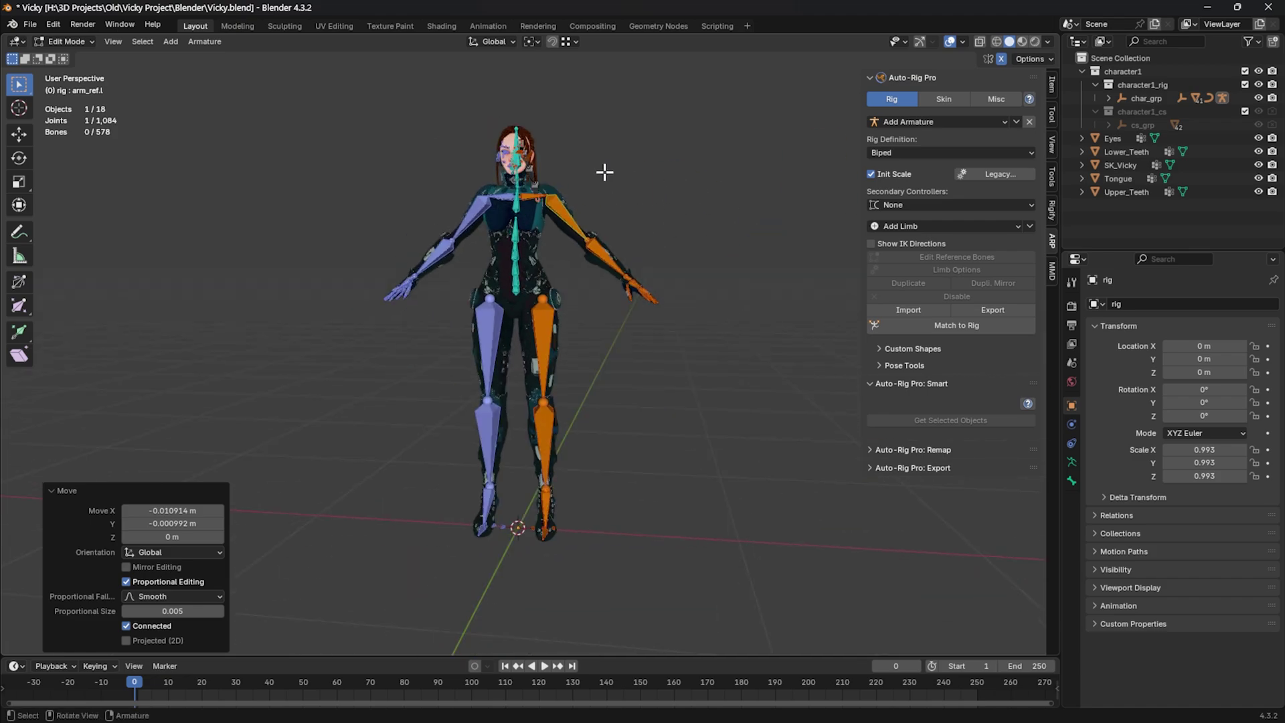
{"action": "left_click", "coordinate": [936, 328]}
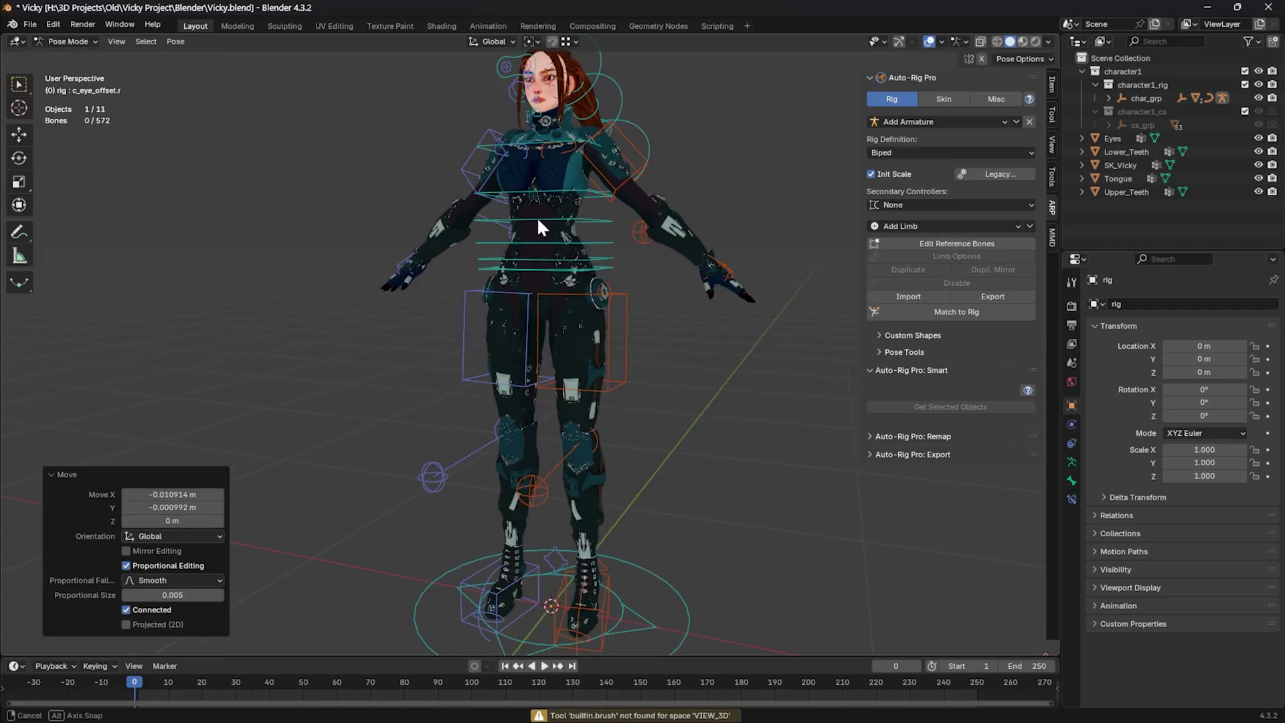
Step: Test the generated rig by rotating the left arm control and moving the left hand control without keeping the pose
{"action": "middle_click_drag", "start_coordinate": [536, 215], "coordinate": [577, 208]}
{"action": "left_click", "coordinate": [631, 144]}
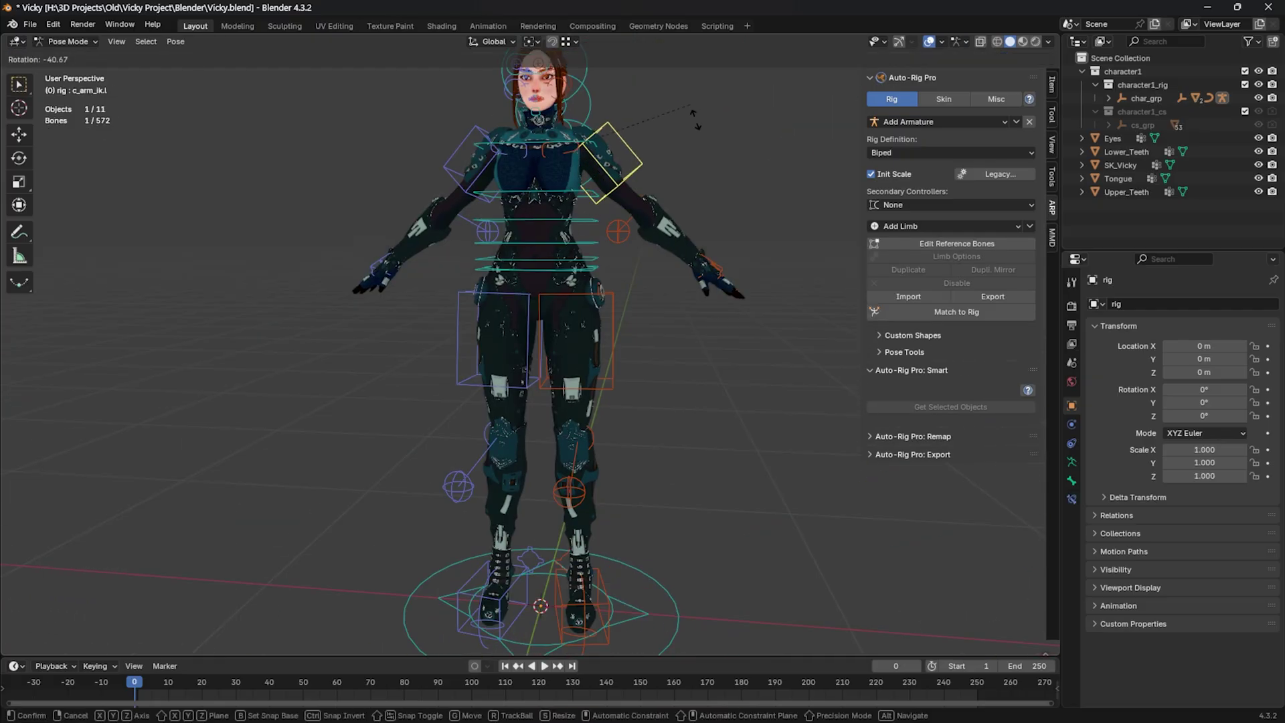
{"action": "left_click", "coordinate": [722, 265]}
{"action": "key", "text": "g"}
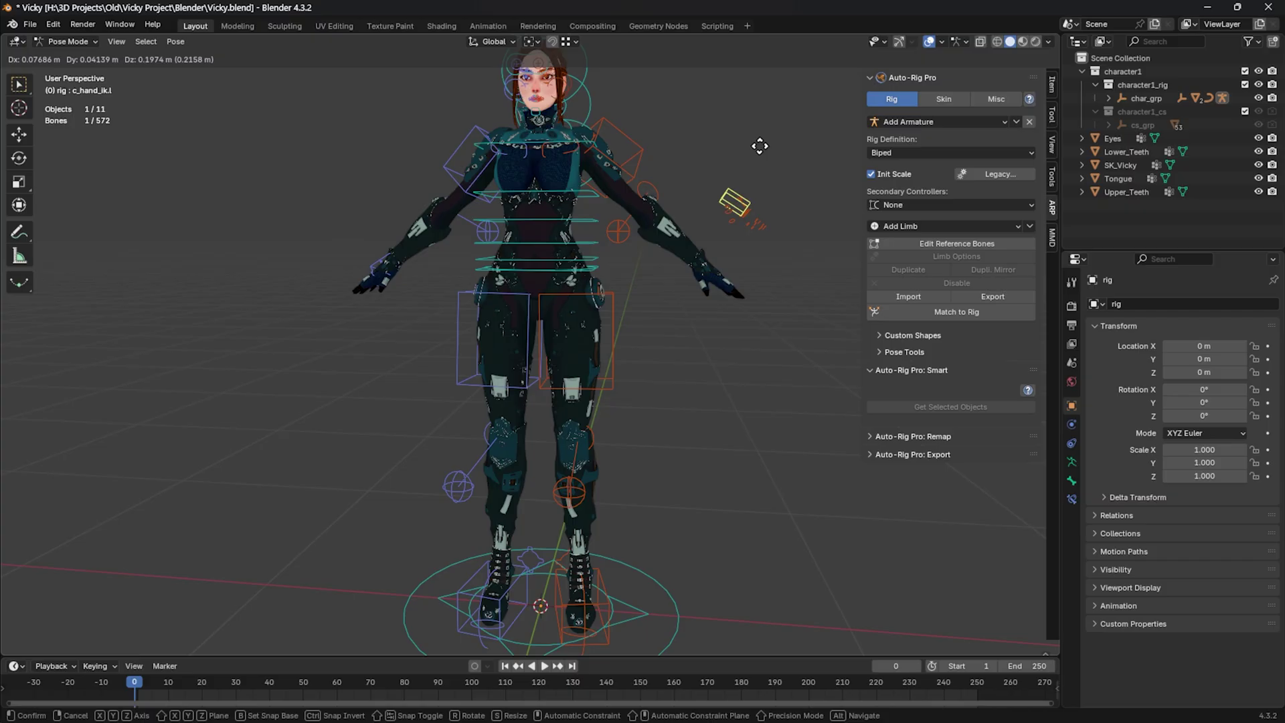
{"action": "right_click", "coordinate": [780, 172]}
{"action": "scroll", "coordinate": [780, 172], "scroll_direction": "down", "scroll_amount": 4}
{"action": "middle_click_drag", "start_coordinate": [781, 175], "coordinate": [599, 151]}
{"action": "scroll", "coordinate": [706, 198], "scroll_direction": "up", "scroll_amount": 4}
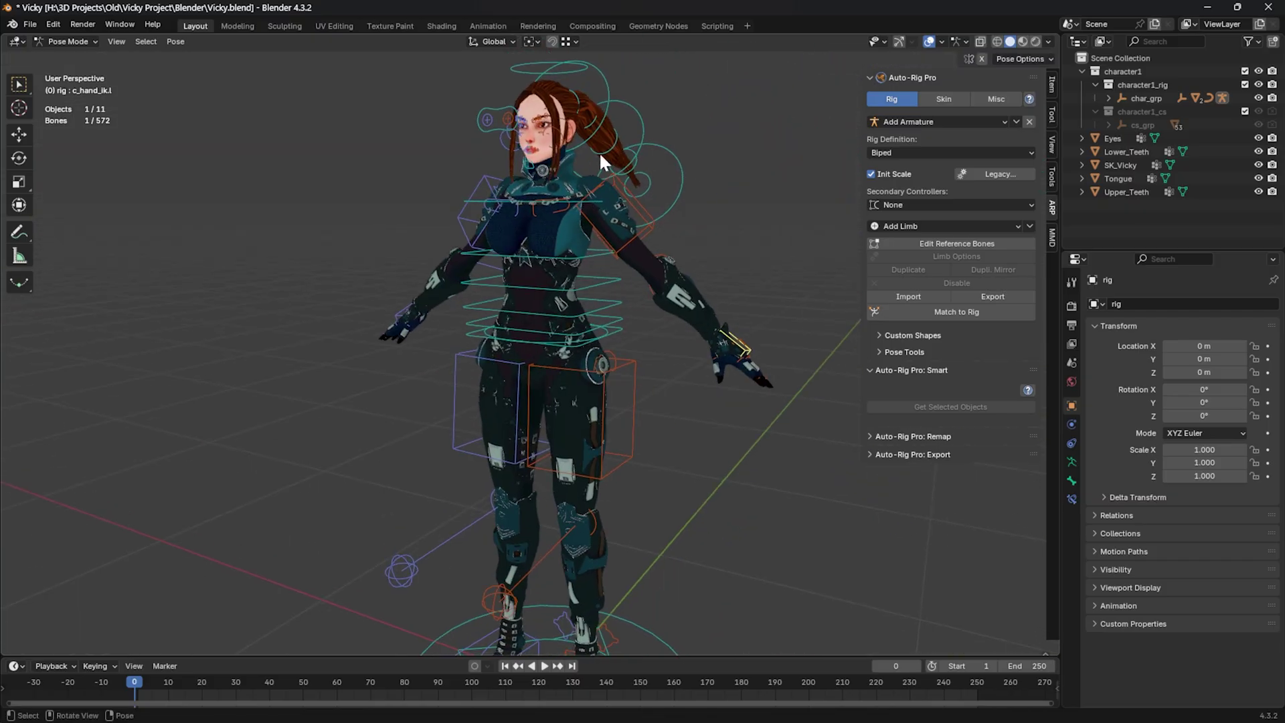
Step: Set the skin binding engine to Voxelized
{"action": "left_click", "coordinate": [937, 95]}
{"action": "key", "text": "ctrl+z"}
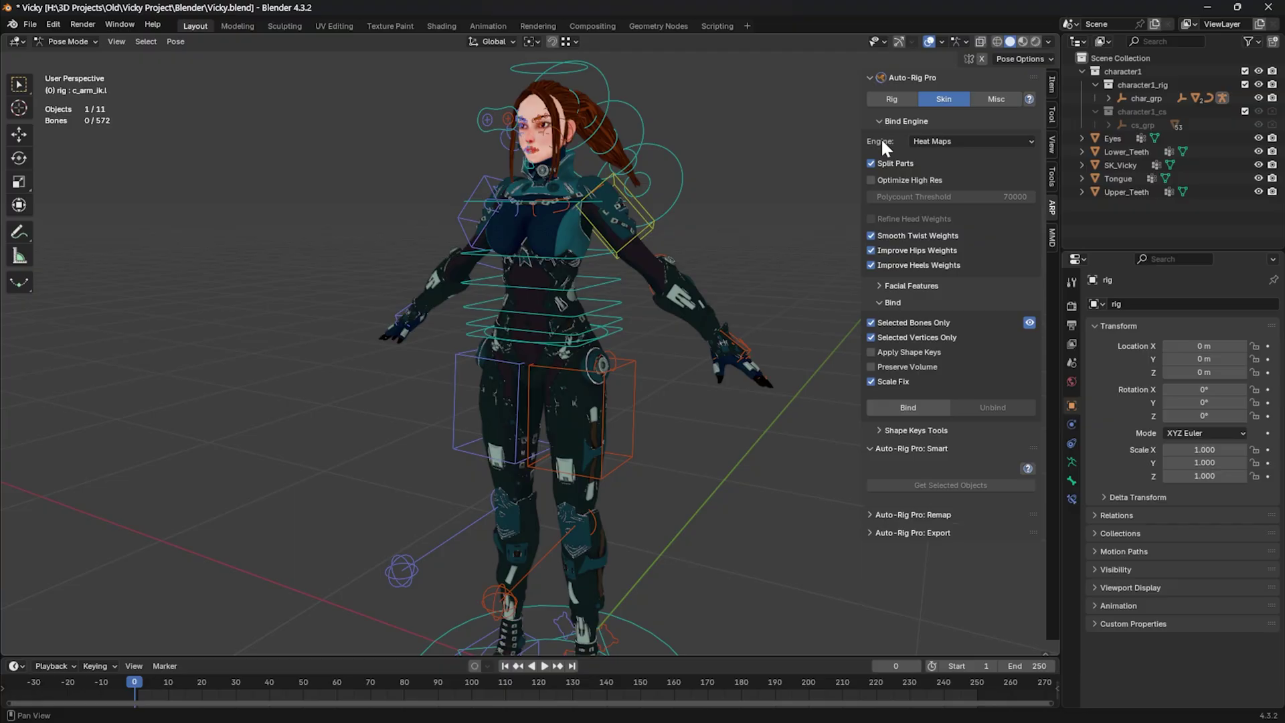
{"action": "left_click", "coordinate": [939, 143]}
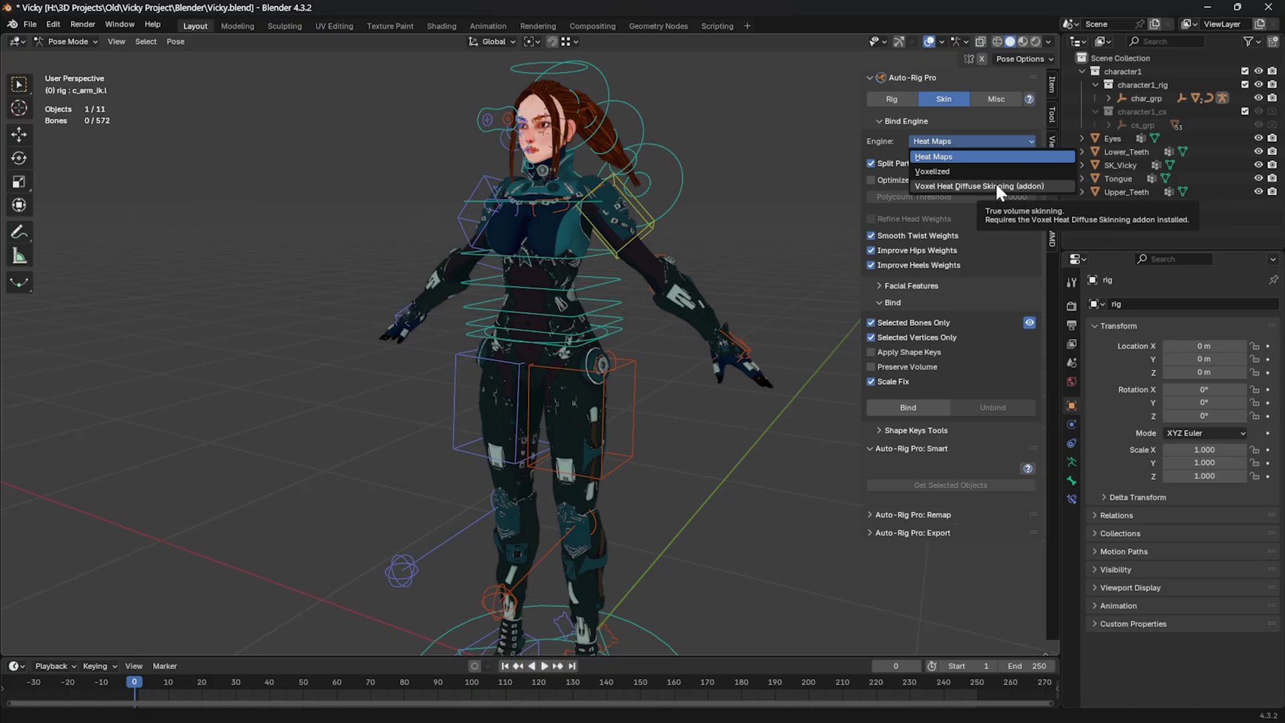
{"action": "left_click", "coordinate": [922, 156]}
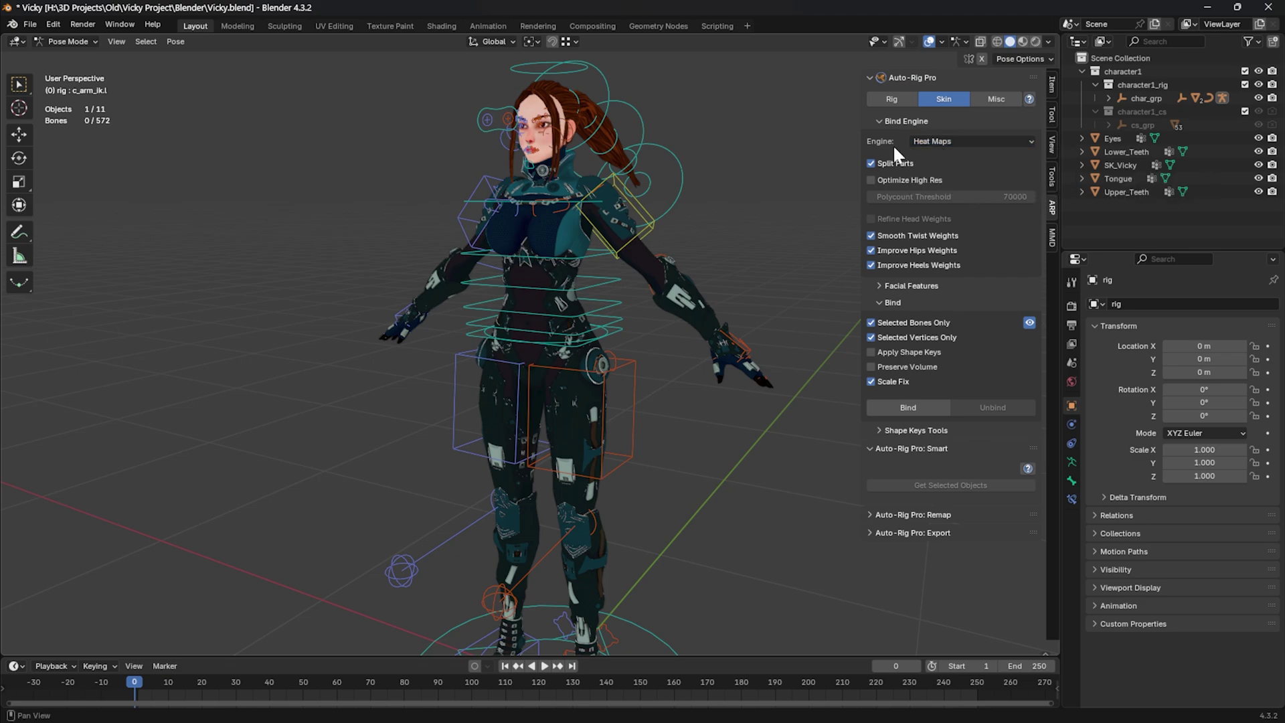
{"action": "left_click", "coordinate": [945, 142]}
{"action": "left_click", "coordinate": [955, 172]}
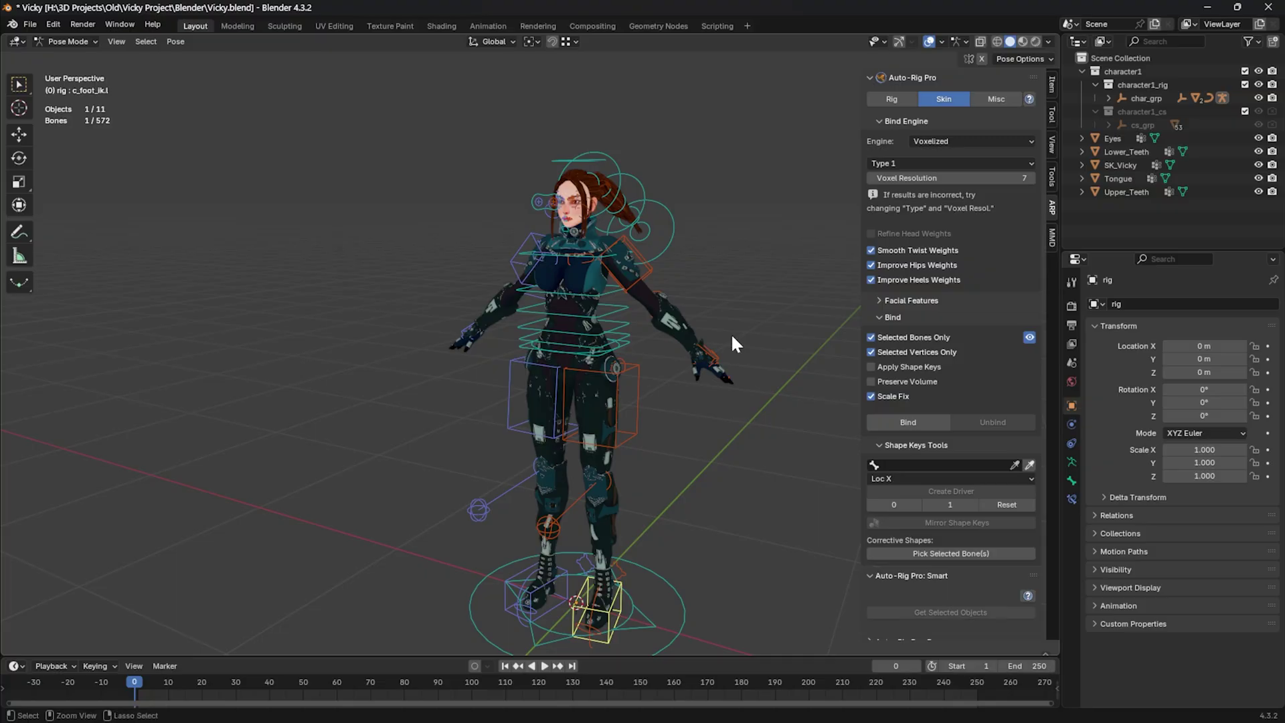
Step: Switch to Object Mode, select the SK_Vicky mesh together with the rig, and bind the mesh to it
{"action": "key", "text": "ctrl+Tab"}
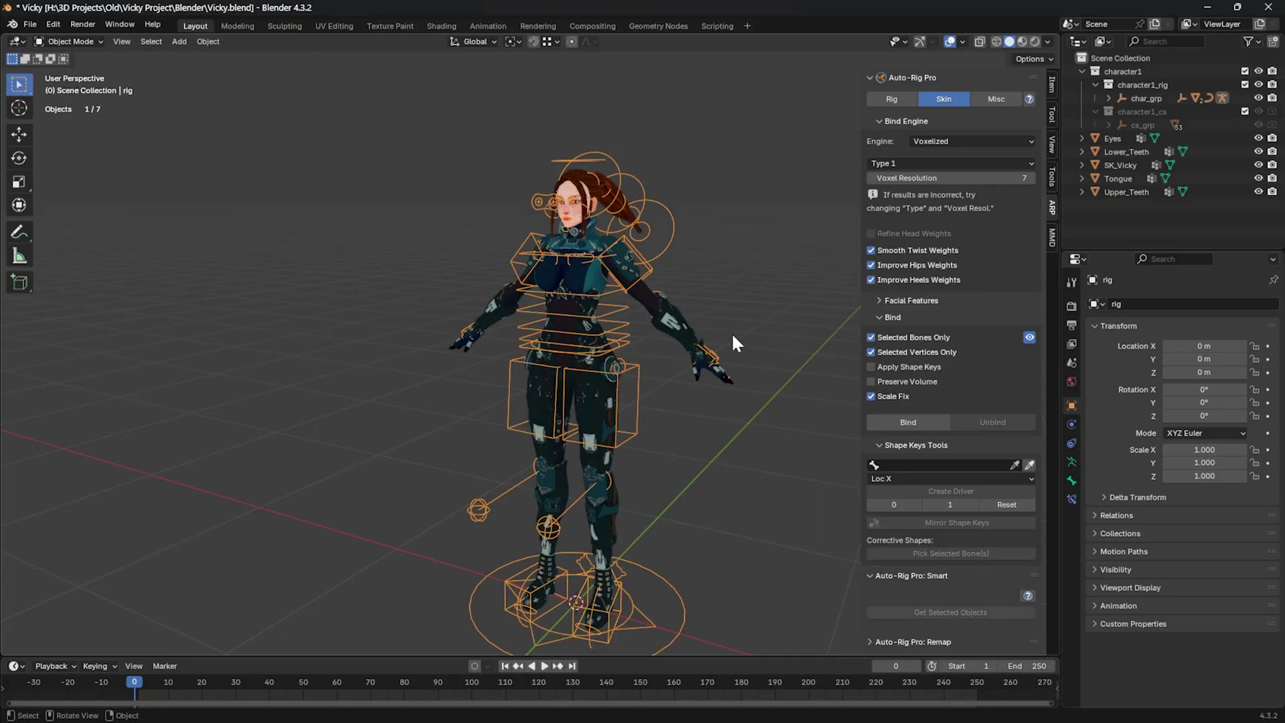
{"action": "left_click", "coordinate": [752, 303]}
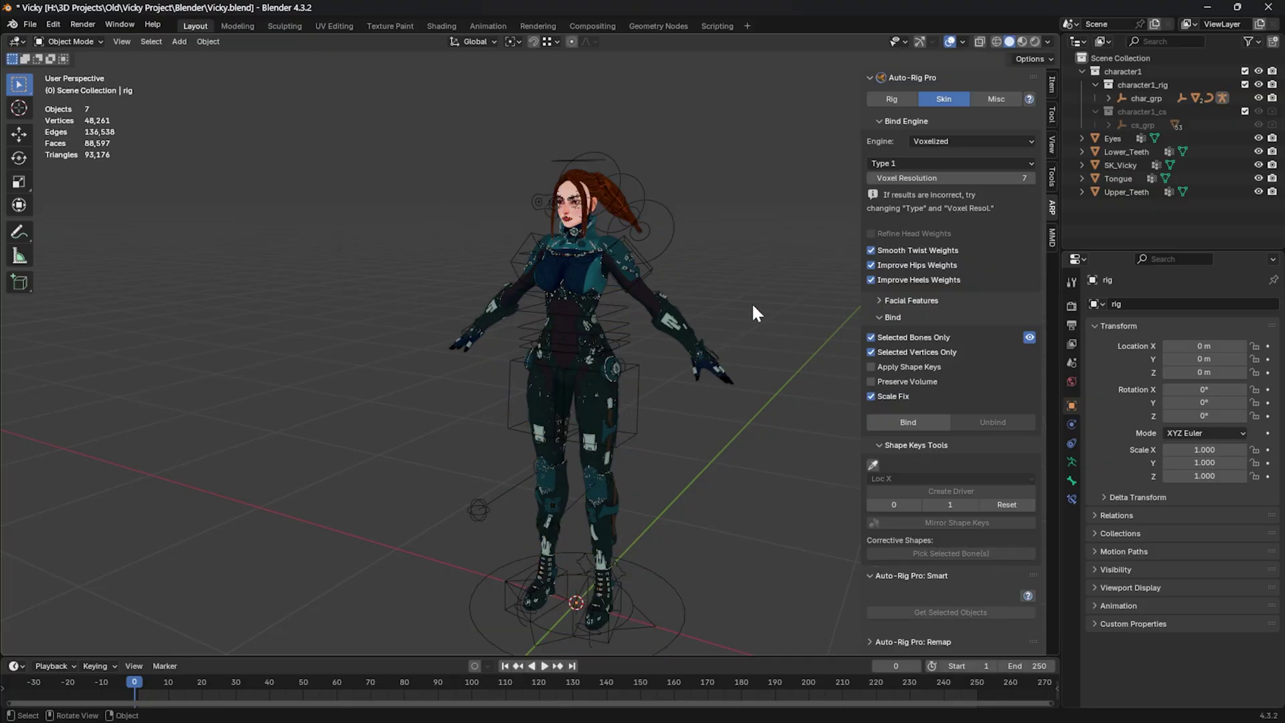
{"action": "left_click", "coordinate": [677, 309]}
{"action": "left_click", "coordinate": [649, 267], "text": "shift"}
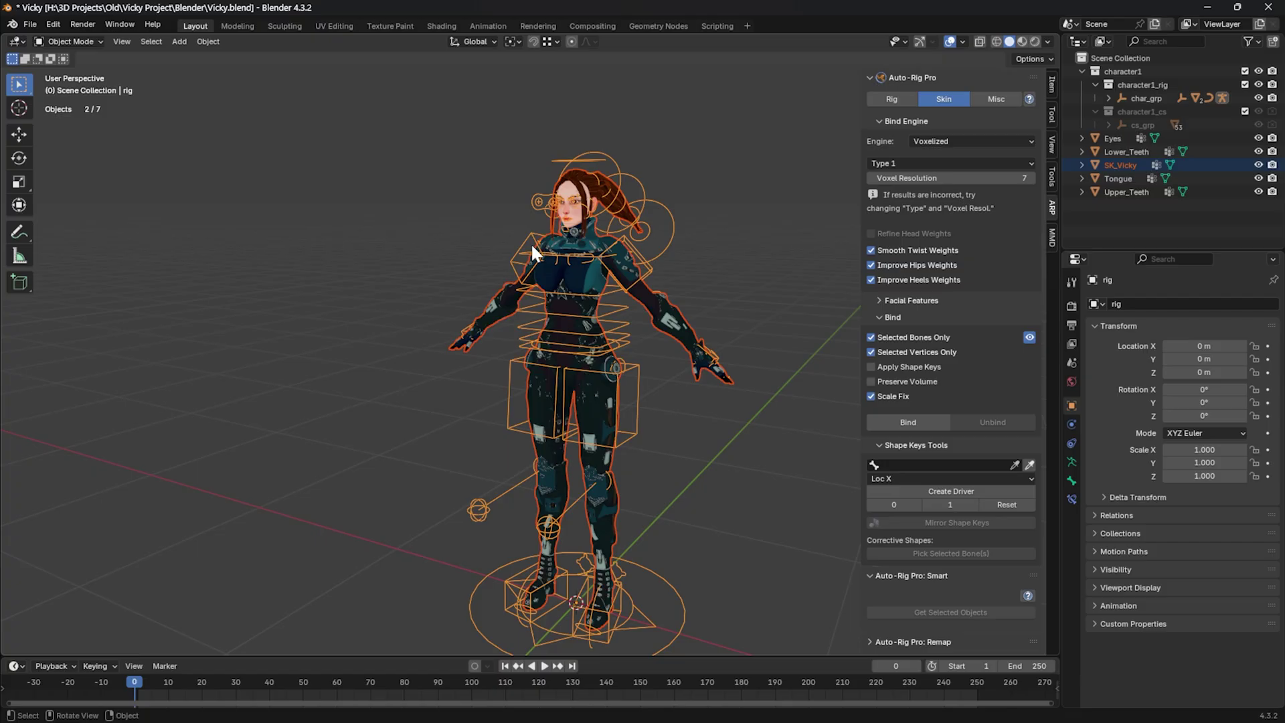
{"action": "left_click", "coordinate": [916, 421]}
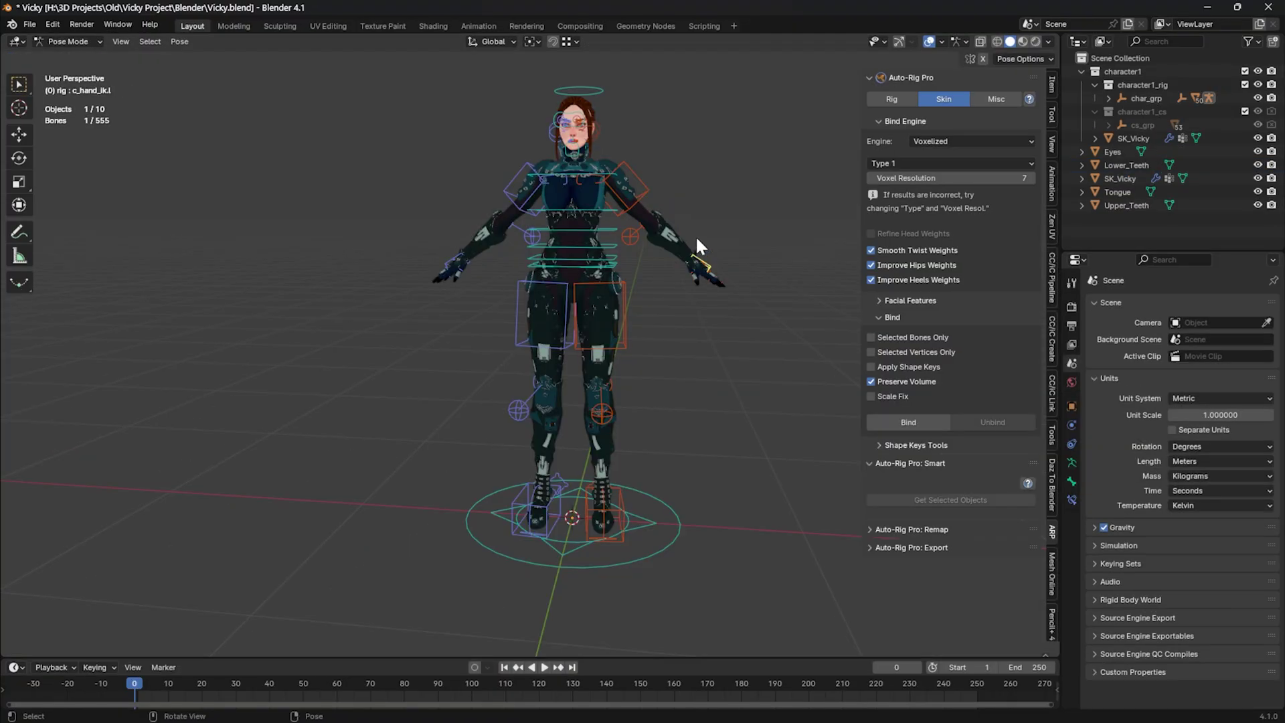
Step: Test the skin binding by temporarily raising the left hand control
{"action": "scroll", "coordinate": [697, 239], "scroll_direction": "up", "scroll_amount": 4}
{"action": "key", "text": "g"}
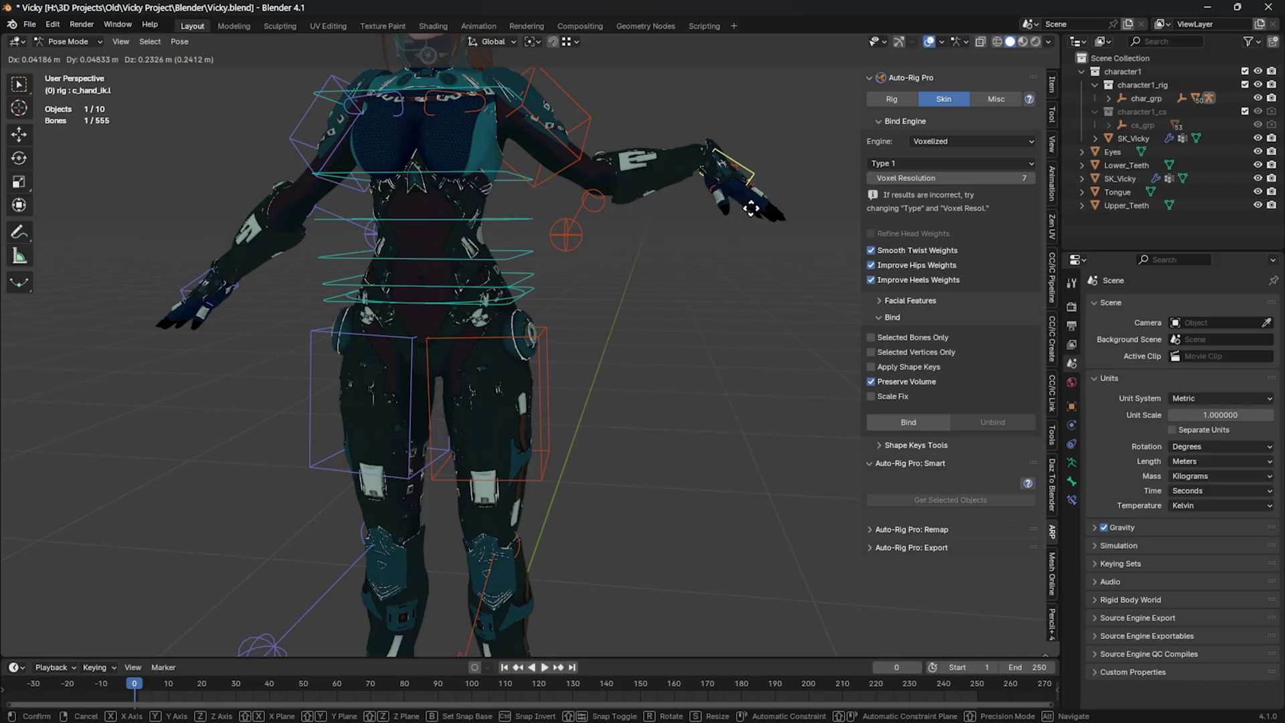
{"action": "right_click", "coordinate": [751, 208]}
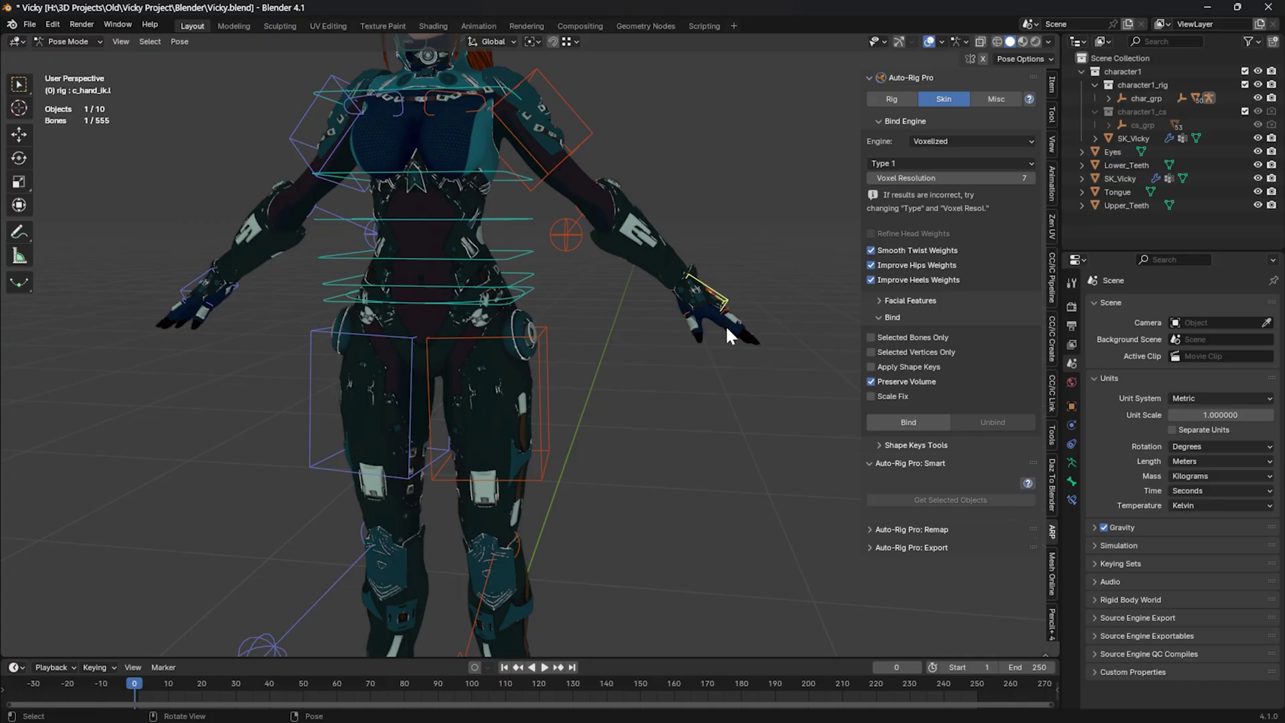
Step: Test the left arm's skin deformation by moving the left hand control without keeping the pose
{"action": "middle_click_drag", "start_coordinate": [725, 324], "coordinate": [636, 340]}
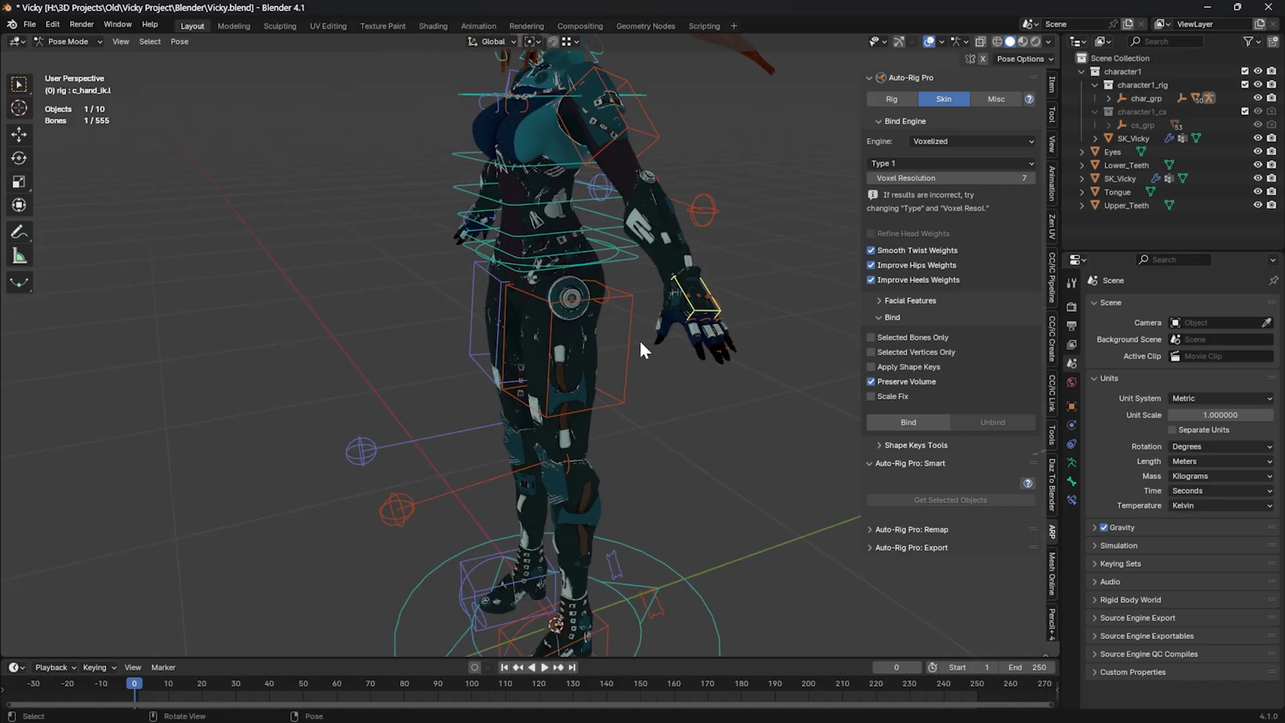
{"action": "key", "text": "KP_1"}
{"action": "key", "text": "g"}
{"action": "middle_click_drag", "start_coordinate": [721, 154], "coordinate": [664, 171]}
{"action": "right_click", "coordinate": [522, 163]}
Step: Test the leg deformation by moving the left foot control, and reset its location
{"action": "scroll", "coordinate": [698, 288], "scroll_direction": "up", "scroll_amount": 3}
{"action": "left_click", "coordinate": [590, 458]}
{"action": "key", "text": "g"}
{"action": "right_click", "coordinate": [420, 354]}
{"action": "middle_click_drag", "start_coordinate": [424, 355], "coordinate": [387, 303]}
{"action": "key", "text": "g"}
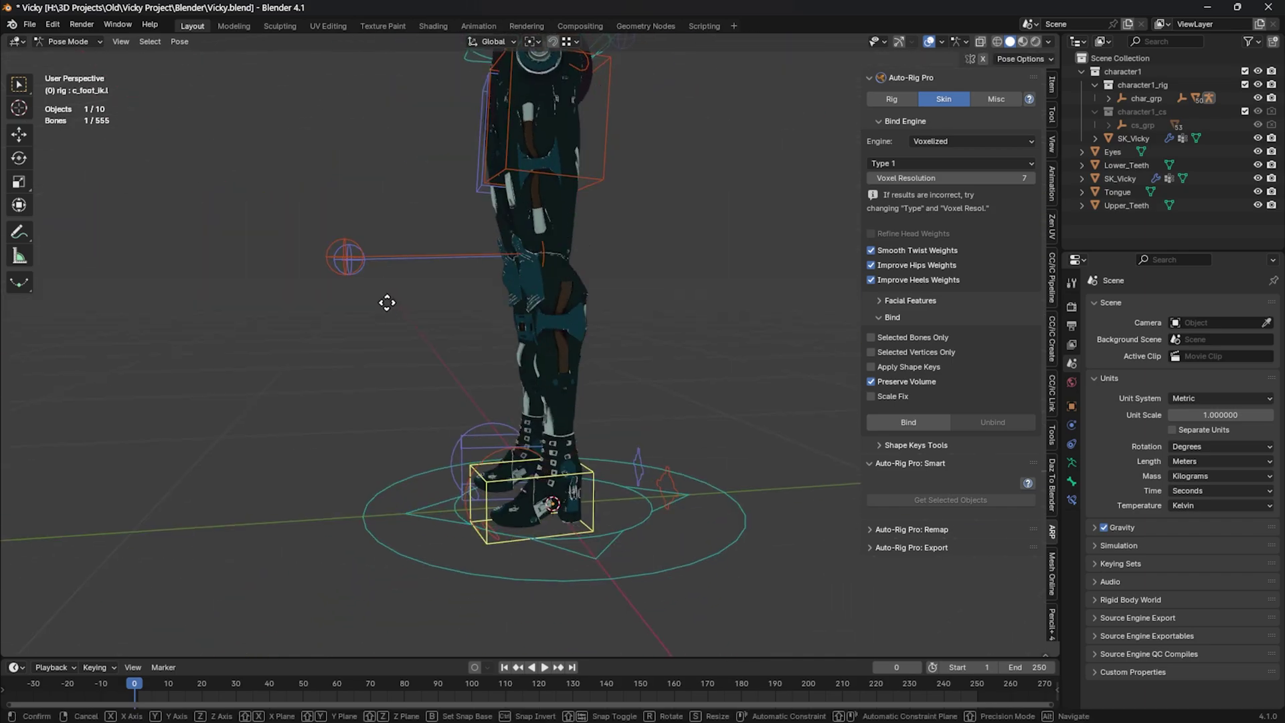
{"action": "left_click", "coordinate": [348, 241]}
{"action": "middle_click_drag", "start_coordinate": [332, 203], "coordinate": [448, 229]}
{"action": "key", "text": "alt+g"}
Step: Test the torso deformation by moving the root master and upper spine controls without keeping either pose
{"action": "middle_click_drag", "start_coordinate": [449, 229], "coordinate": [594, 267], "text": "shift"}
{"action": "left_click", "coordinate": [601, 388]}
{"action": "key", "text": "g"}
{"action": "right_click", "coordinate": [602, 280]}
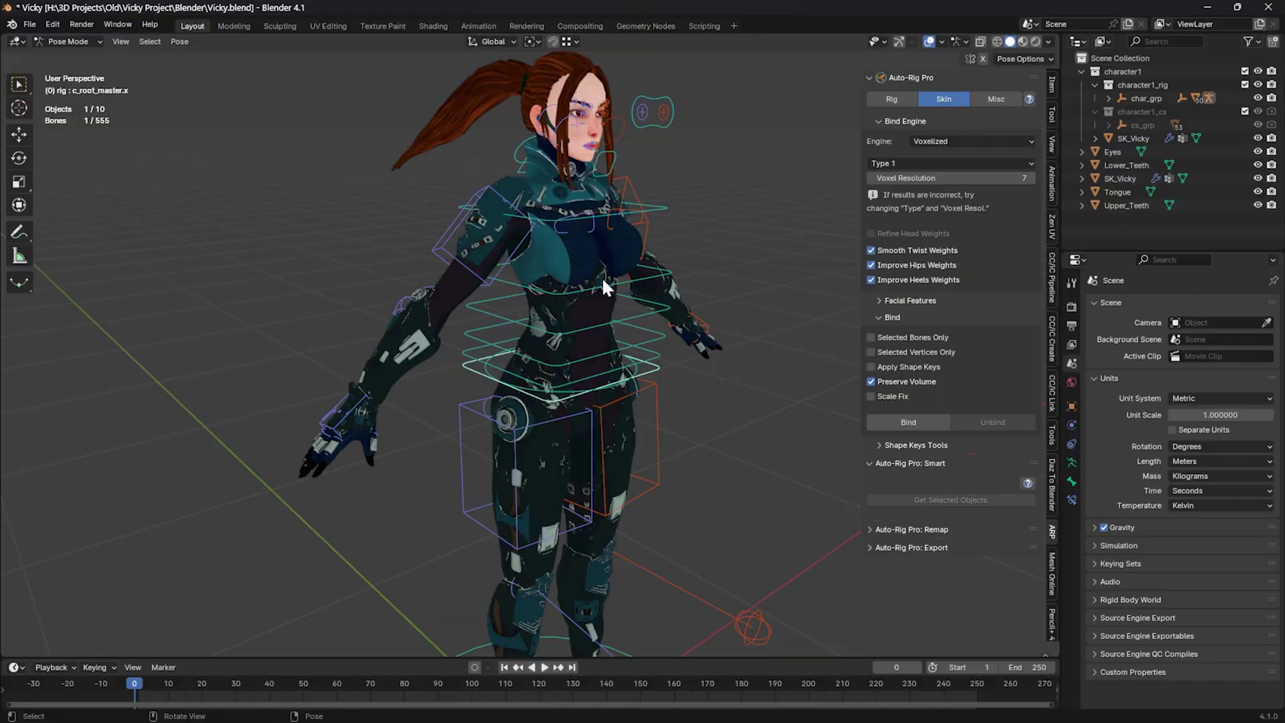
{"action": "left_click", "coordinate": [603, 282]}
{"action": "key", "text": "g"}
{"action": "right_click", "coordinate": [599, 268]}
Step: Check the head control from the side and open the rig's reference bones for editing
{"action": "scroll", "coordinate": [596, 191], "scroll_direction": "up", "scroll_amount": 4}
{"action": "middle_click_drag", "start_coordinate": [576, 101], "coordinate": [540, 280], "text": "shift"}
{"action": "scroll", "coordinate": [539, 264], "scroll_direction": "down", "scroll_amount": 3}
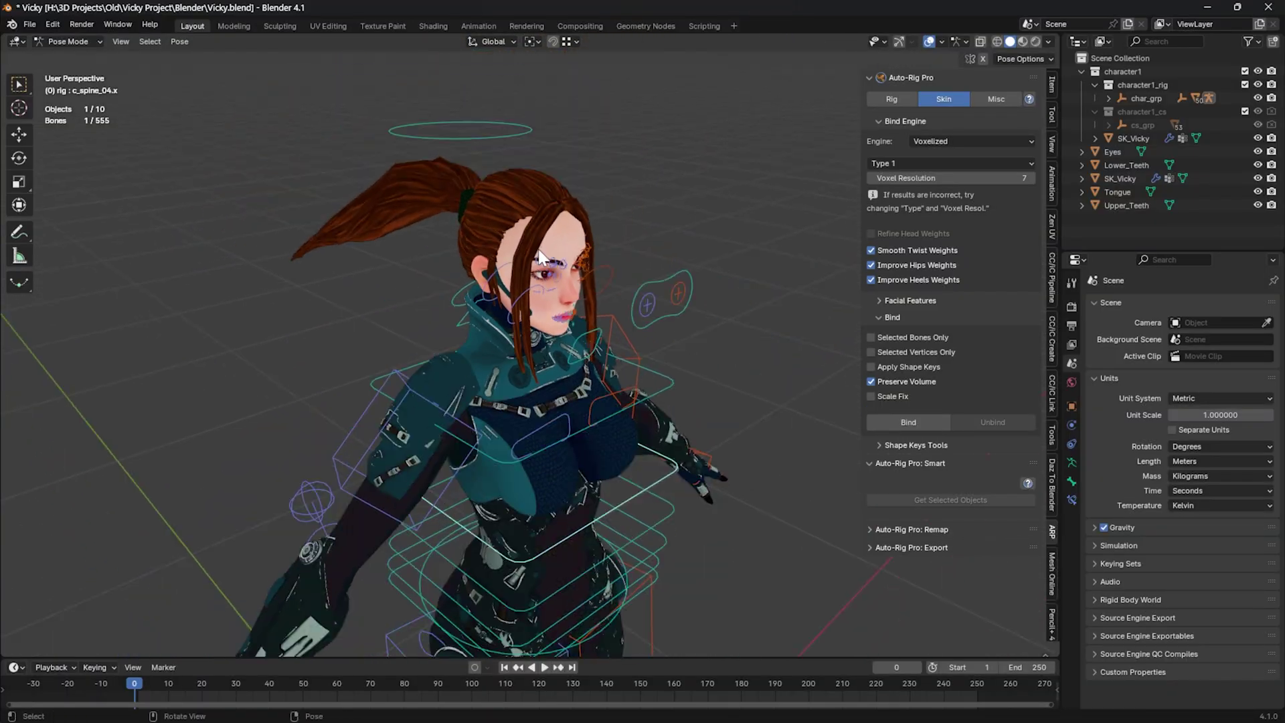
{"action": "left_click", "coordinate": [527, 127]}
{"action": "middle_click_drag", "start_coordinate": [527, 127], "coordinate": [507, 203]}
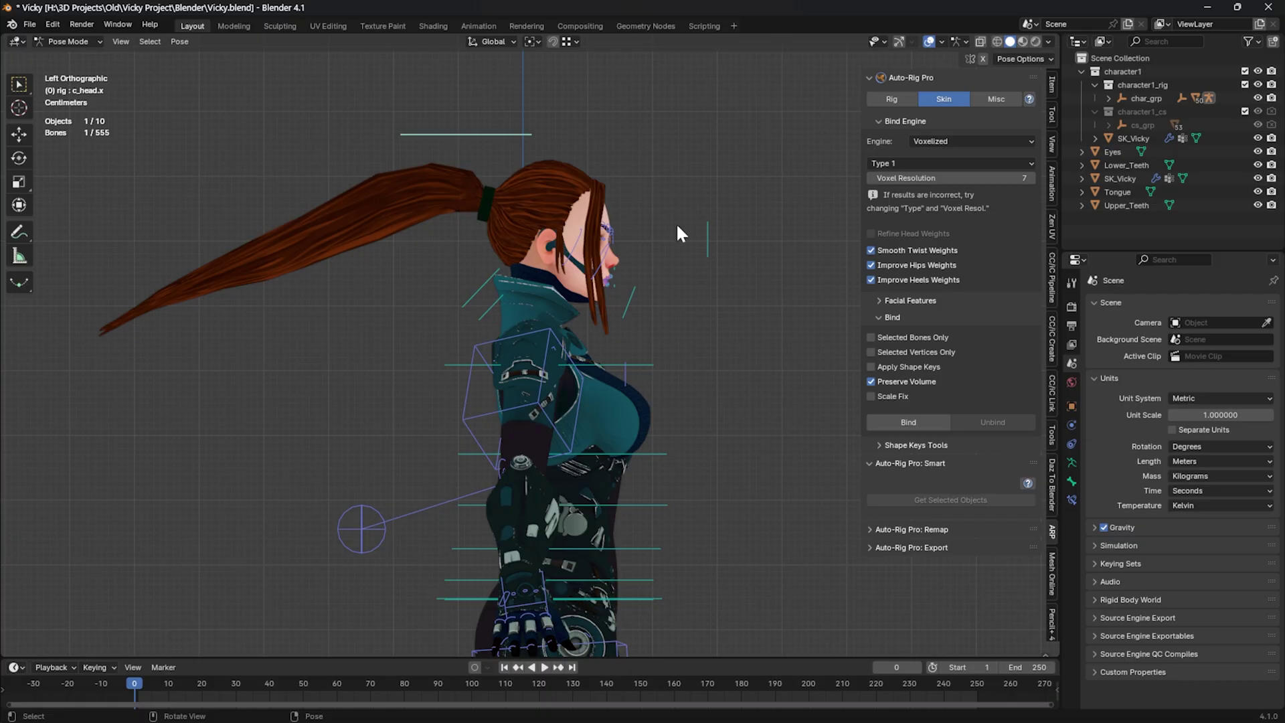
{"action": "left_click", "coordinate": [996, 99]}
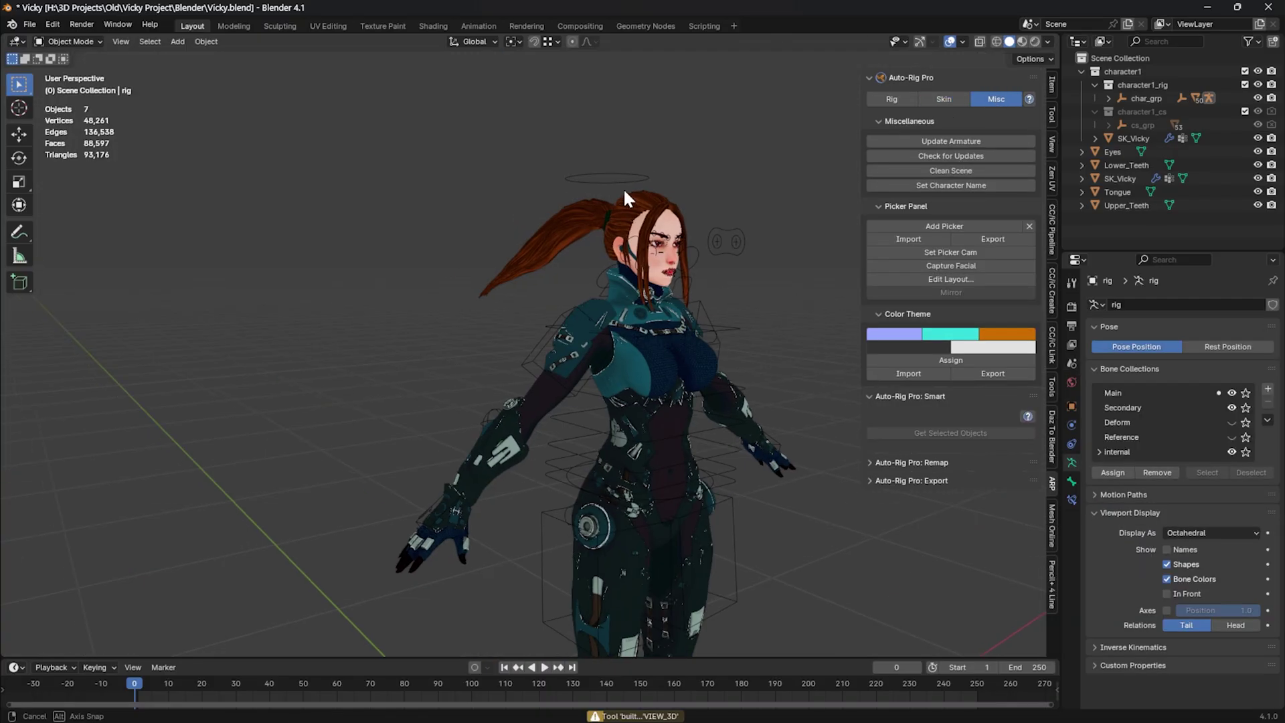
{"action": "middle_click_drag", "start_coordinate": [626, 183], "coordinate": [893, 99]}
{"action": "left_click", "coordinate": [891, 99]}
{"action": "left_click", "coordinate": [942, 245]}
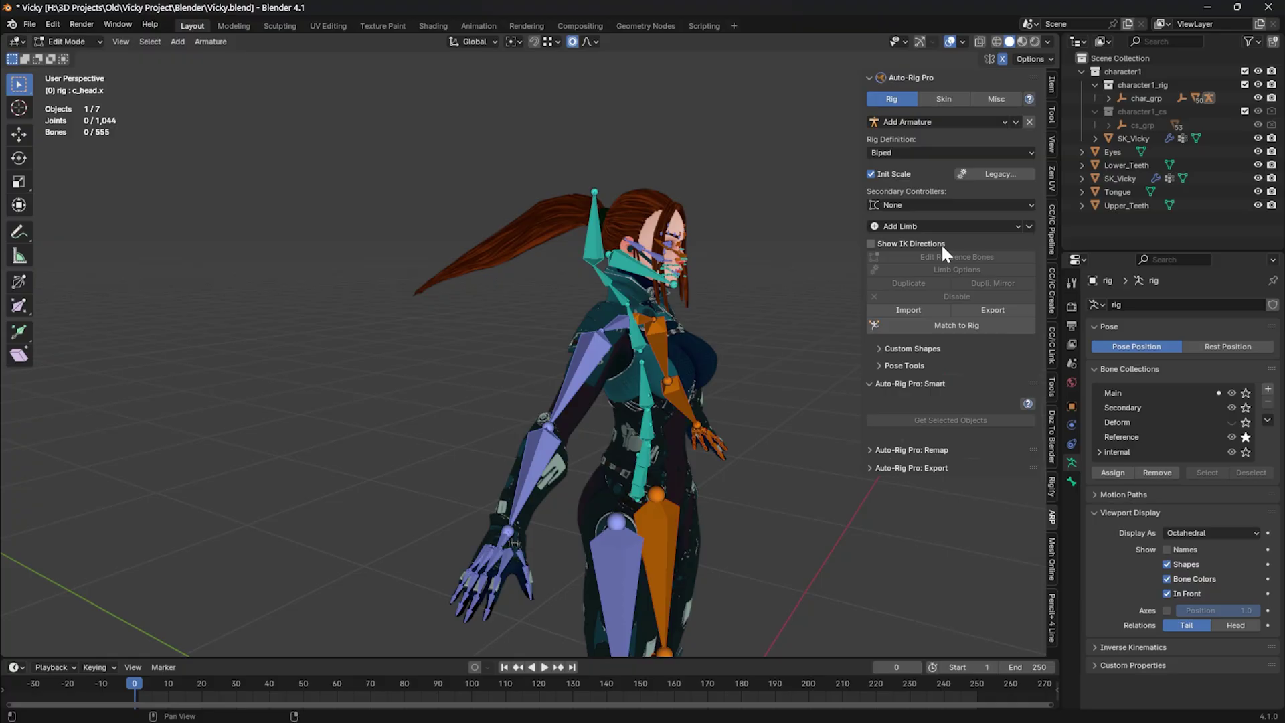
Step: Try to reposition the head reference bone and its joints in side view, and undo these moves
{"action": "middle_click_drag", "start_coordinate": [770, 247], "coordinate": [616, 180]}
{"action": "left_click_drag", "start_coordinate": [617, 174], "coordinate": [574, 283]}
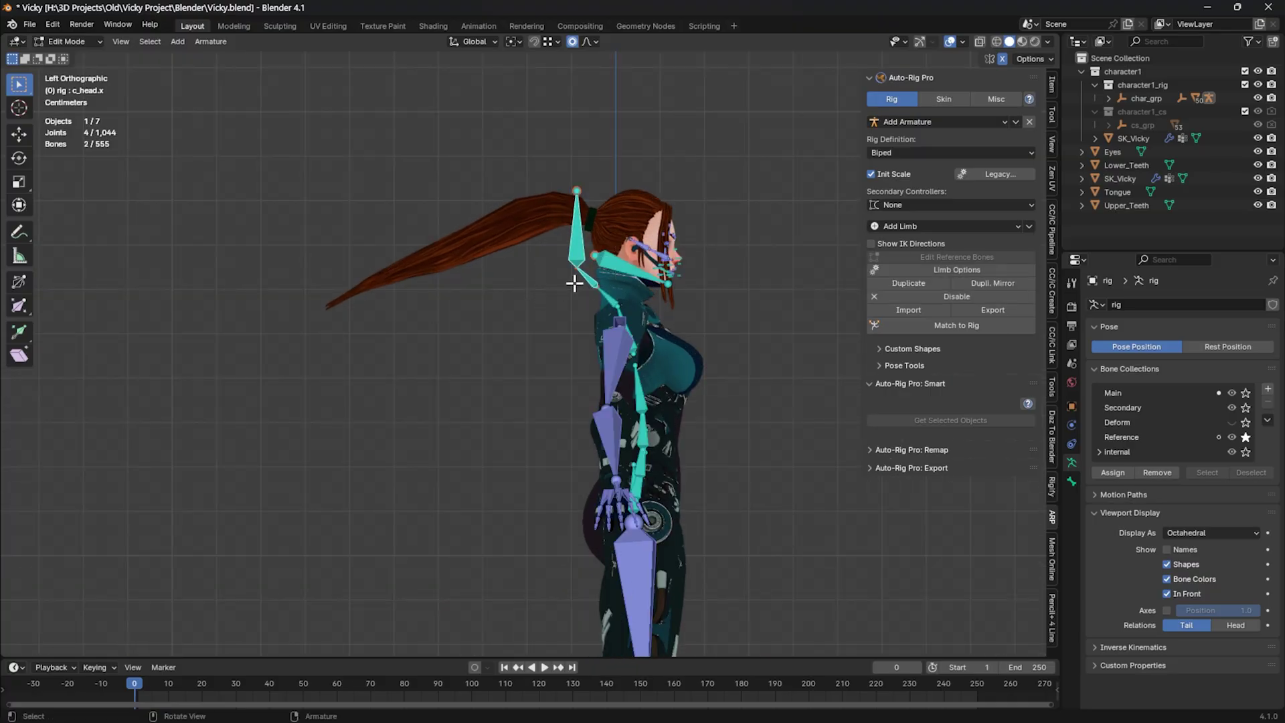
{"action": "scroll", "coordinate": [574, 283], "scroll_direction": "up", "scroll_amount": 4}
{"action": "key", "text": "g"}
{"action": "left_click", "coordinate": [620, 281]}
{"action": "left_click", "coordinate": [632, 205]}
{"action": "key", "text": "g"}
{"action": "left_click", "coordinate": [686, 216]}
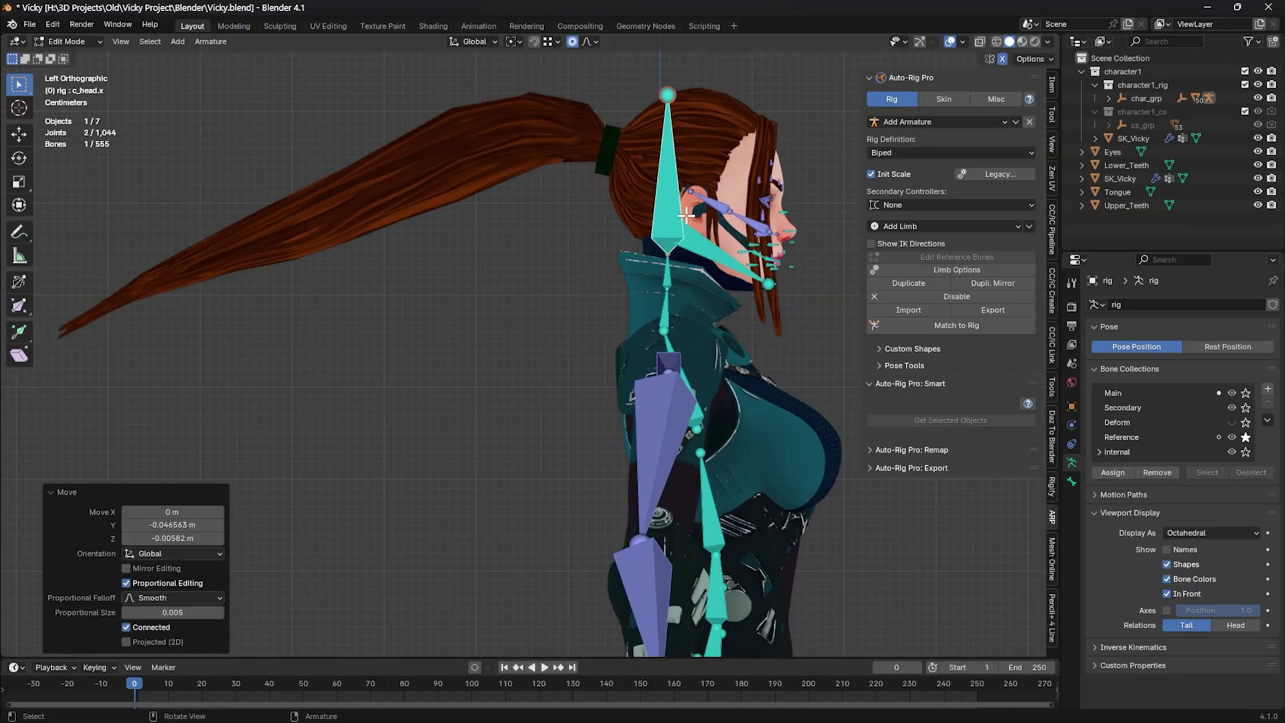
{"action": "key", "text": "g"}
{"action": "right_click", "coordinate": [639, 237]}
{"action": "key", "text": "ctrl+z"}
{"action": "key", "text": "ctrl+z"}
Step: Move the head reference bone forward into the middle of the head, adjust the neck joint and match the bones to the rig
{"action": "left_click_drag", "start_coordinate": [660, 74], "coordinate": [585, 243]}
{"action": "key", "text": "g"}
{"action": "left_click", "coordinate": [638, 251]}
{"action": "left_click", "coordinate": [668, 287]}
{"action": "key", "text": "g"}
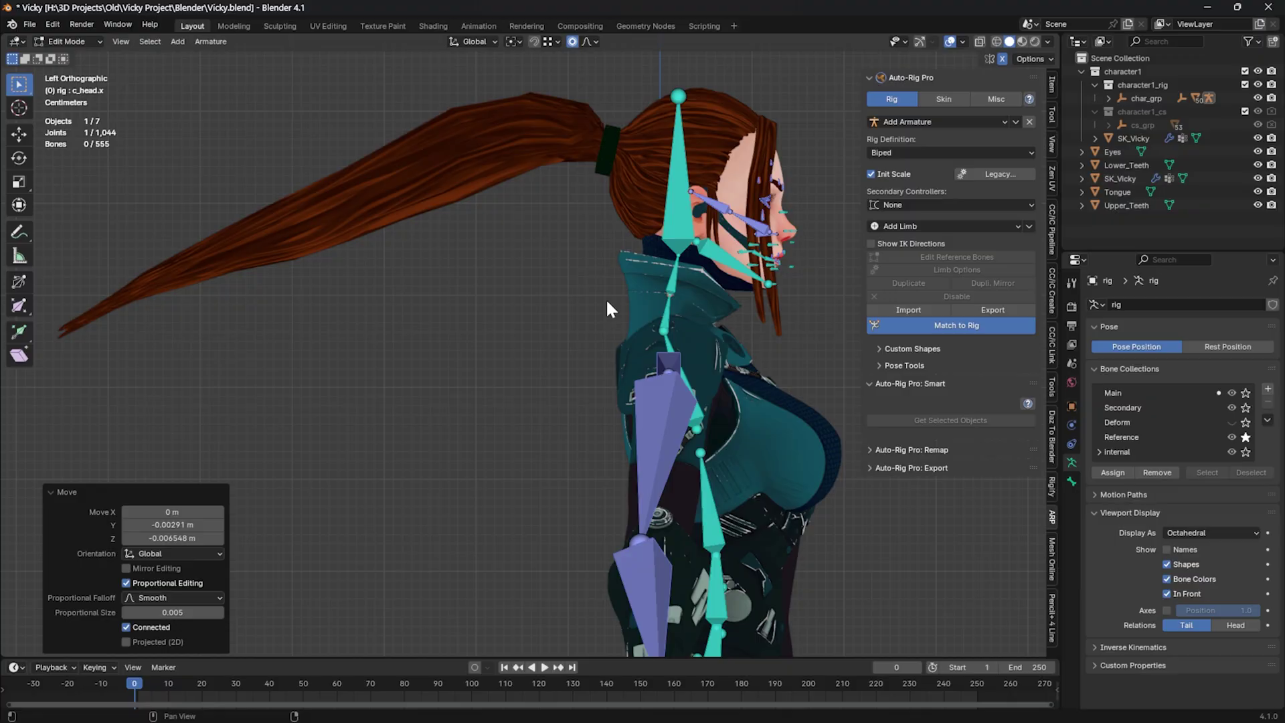
Step: Update the armature to Auto-Rig Pro's latest requirements
{"action": "left_click", "coordinate": [997, 99]}
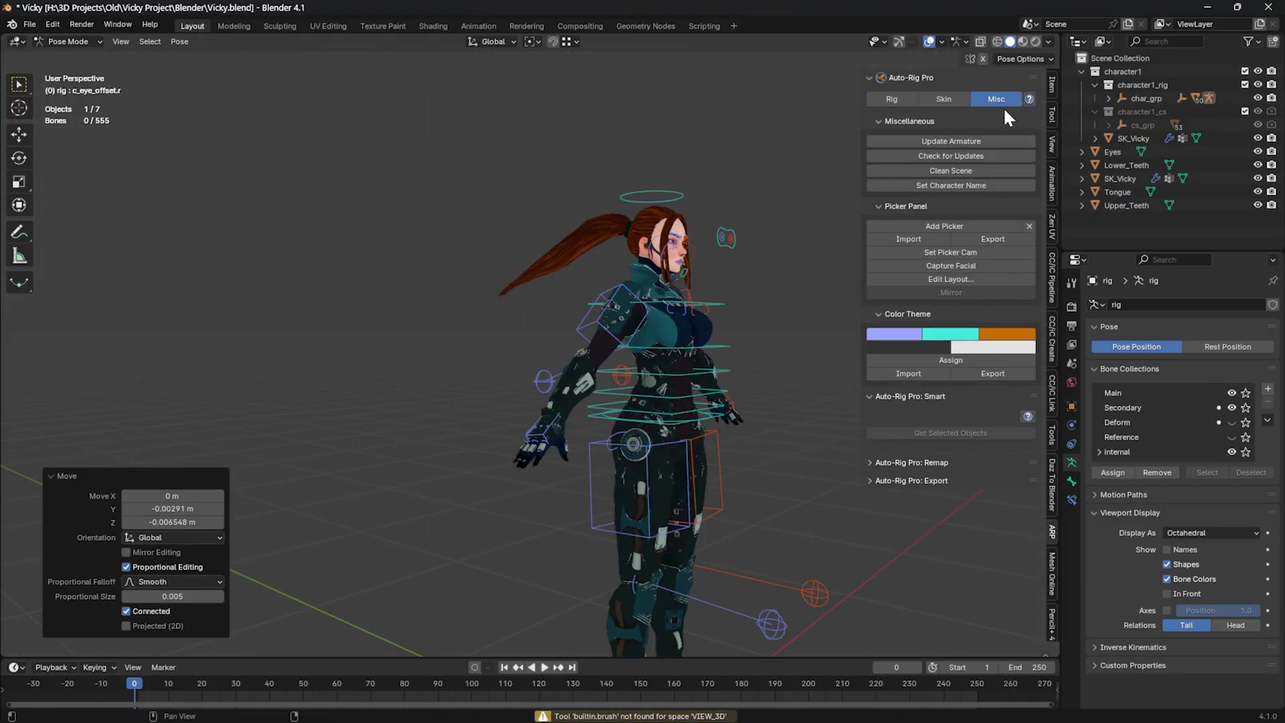
{"action": "left_click", "coordinate": [957, 123]}
{"action": "key", "text": "Return"}
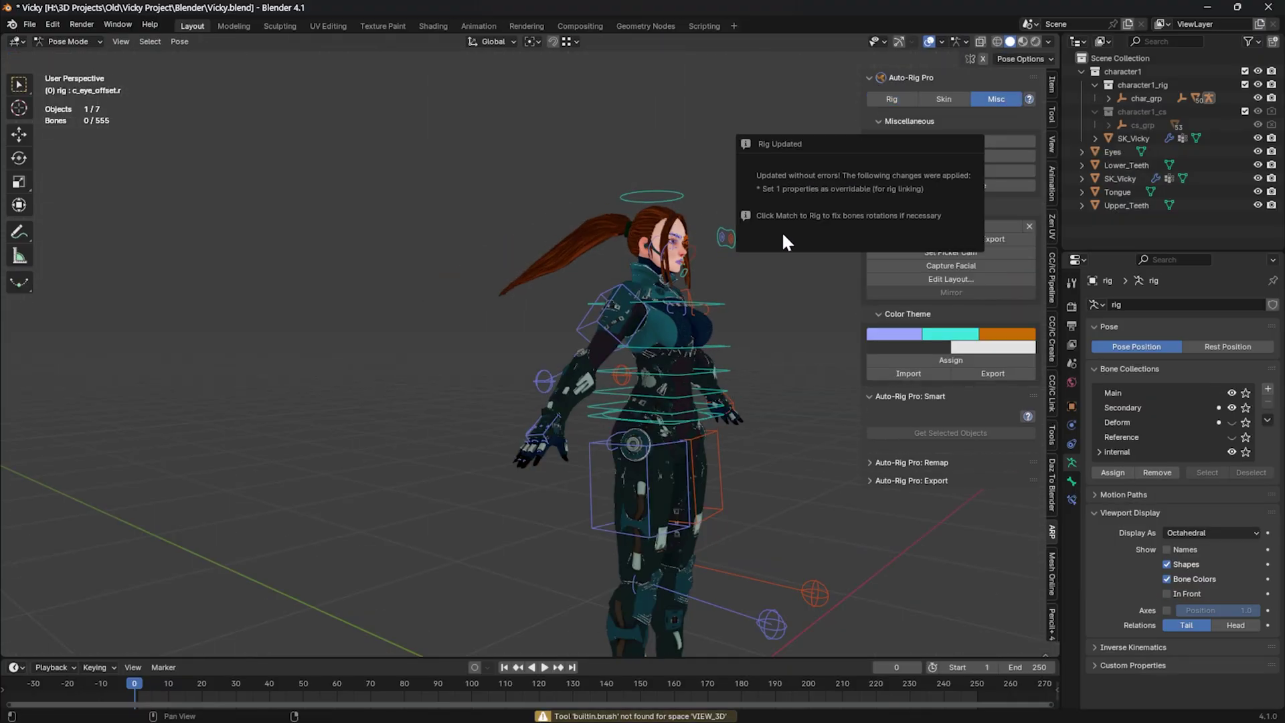
Step: Test the head control's rotation and move the central eye target without keeping either pose
{"action": "middle_click_drag", "start_coordinate": [769, 257], "coordinate": [653, 228]}
{"action": "left_click", "coordinate": [689, 210]}
{"action": "key", "text": "r"}
{"action": "right_click", "coordinate": [712, 238]}
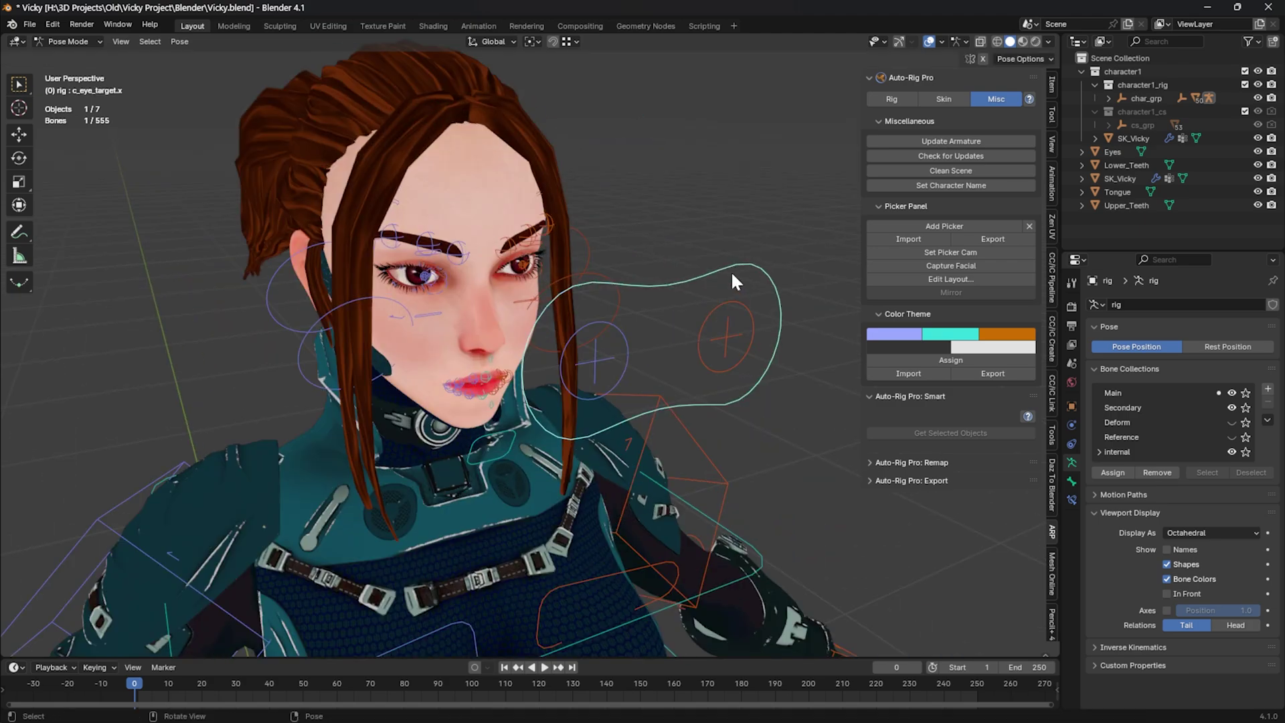
{"action": "key", "text": "g"}
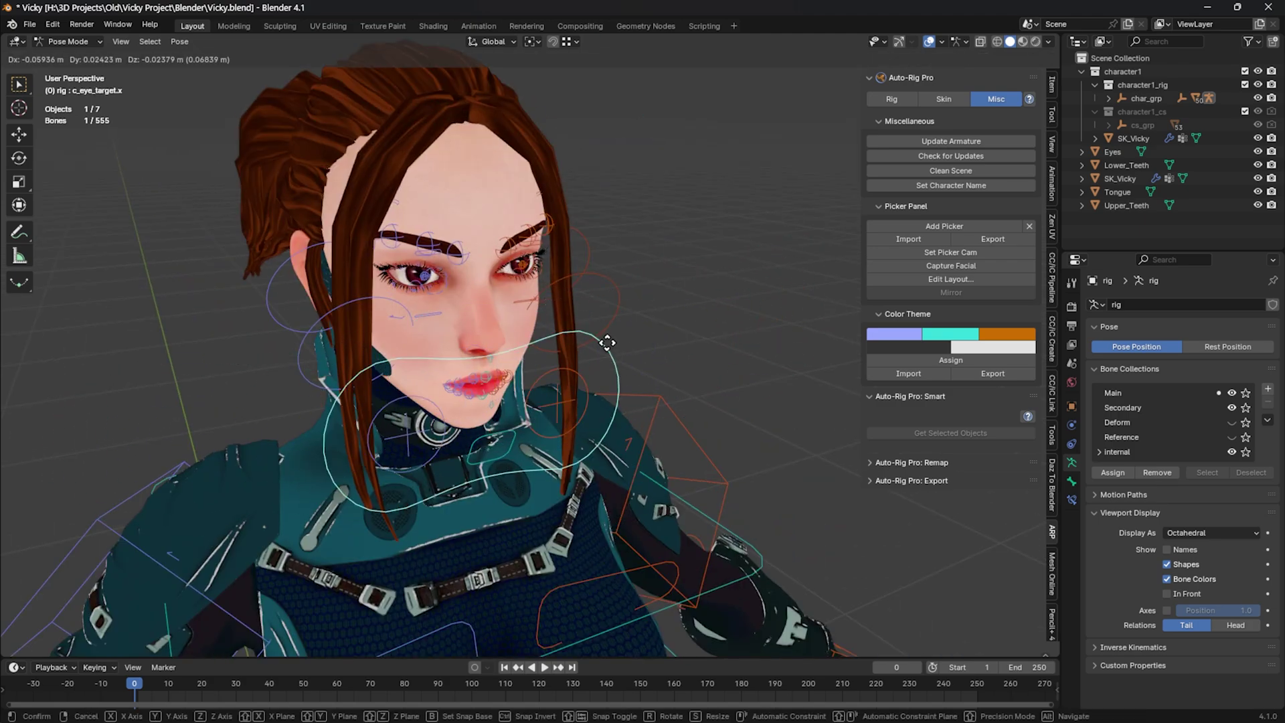
{"action": "right_click", "coordinate": [607, 343]}
Step: In Object Mode, select the Eyes, Lower_Teeth, SK_Vicky, Tongue and Upper_Teeth meshes together with the rig and bind them
{"action": "key", "text": "ctrl+Tab"}
{"action": "scroll", "coordinate": [666, 245], "scroll_direction": "down", "scroll_amount": 5}
{"action": "middle_click_drag", "start_coordinate": [663, 254], "coordinate": [616, 257]}
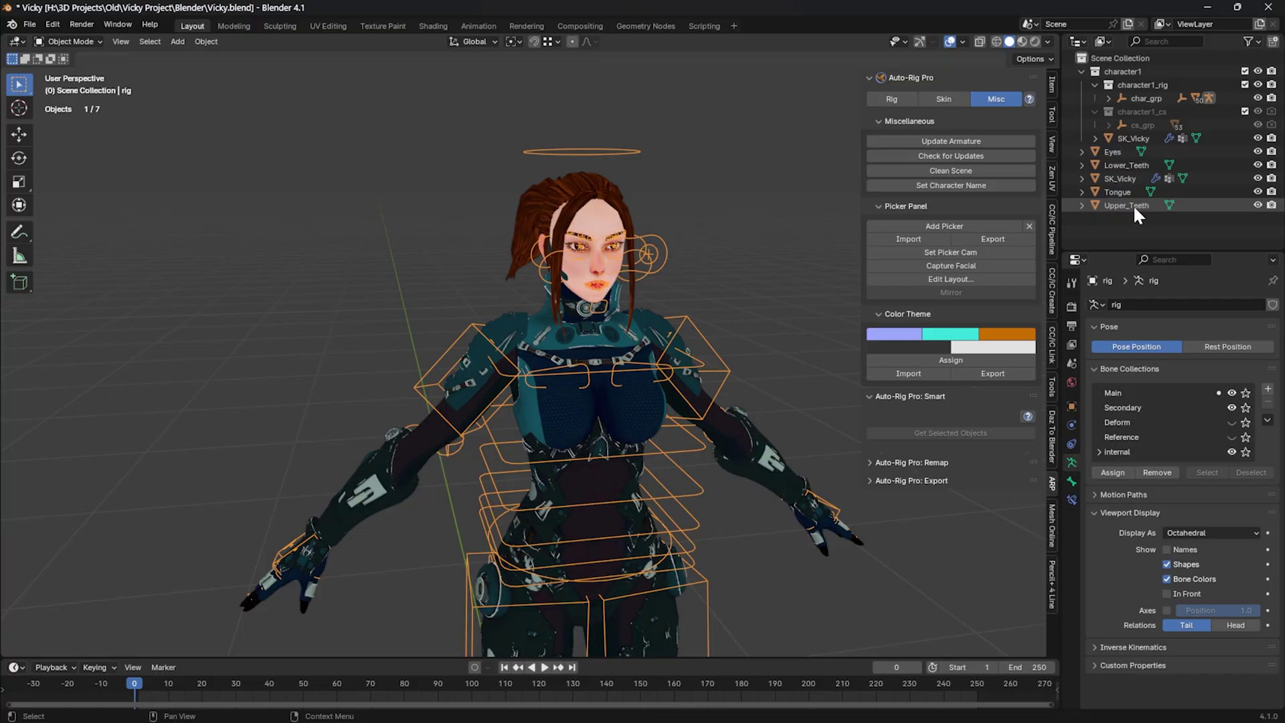
{"action": "left_click_drag", "start_coordinate": [1134, 203], "coordinate": [1111, 154]}
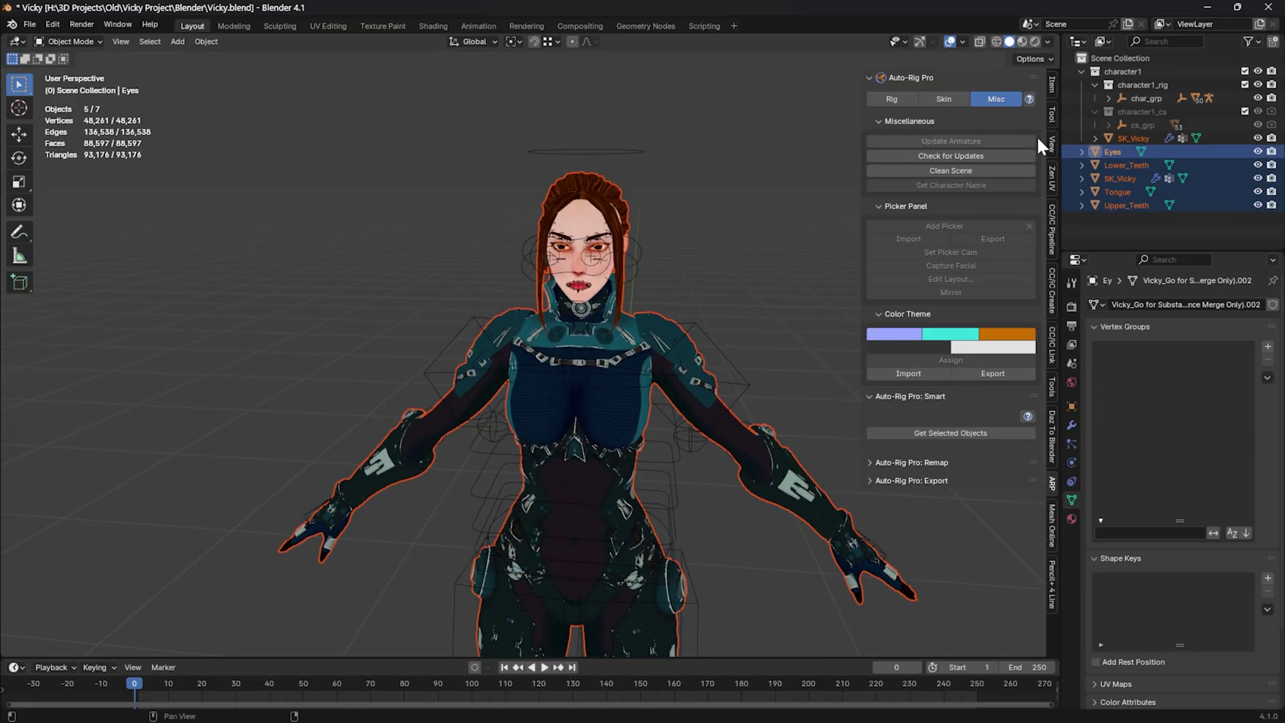
{"action": "left_click", "coordinate": [944, 98]}
{"action": "left_click", "coordinate": [671, 355], "text": "shift"}
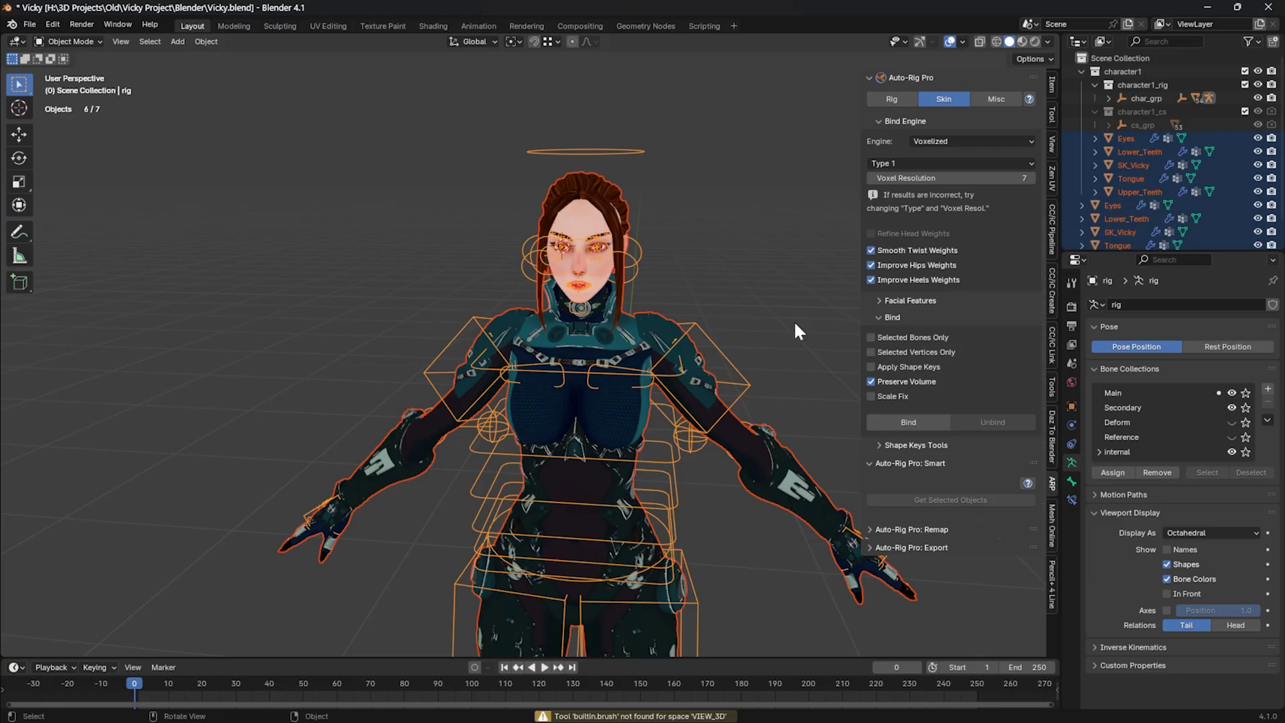
Step: Select only the rig, enter Pose Mode and test the new binding by temporarily rotating the head control
{"action": "left_click", "coordinate": [696, 250]}
{"action": "middle_click_drag", "start_coordinate": [648, 238], "coordinate": [685, 234]}
{"action": "left_click", "coordinate": [680, 237]}
{"action": "scroll", "coordinate": [627, 209], "scroll_direction": "up", "scroll_amount": 3}
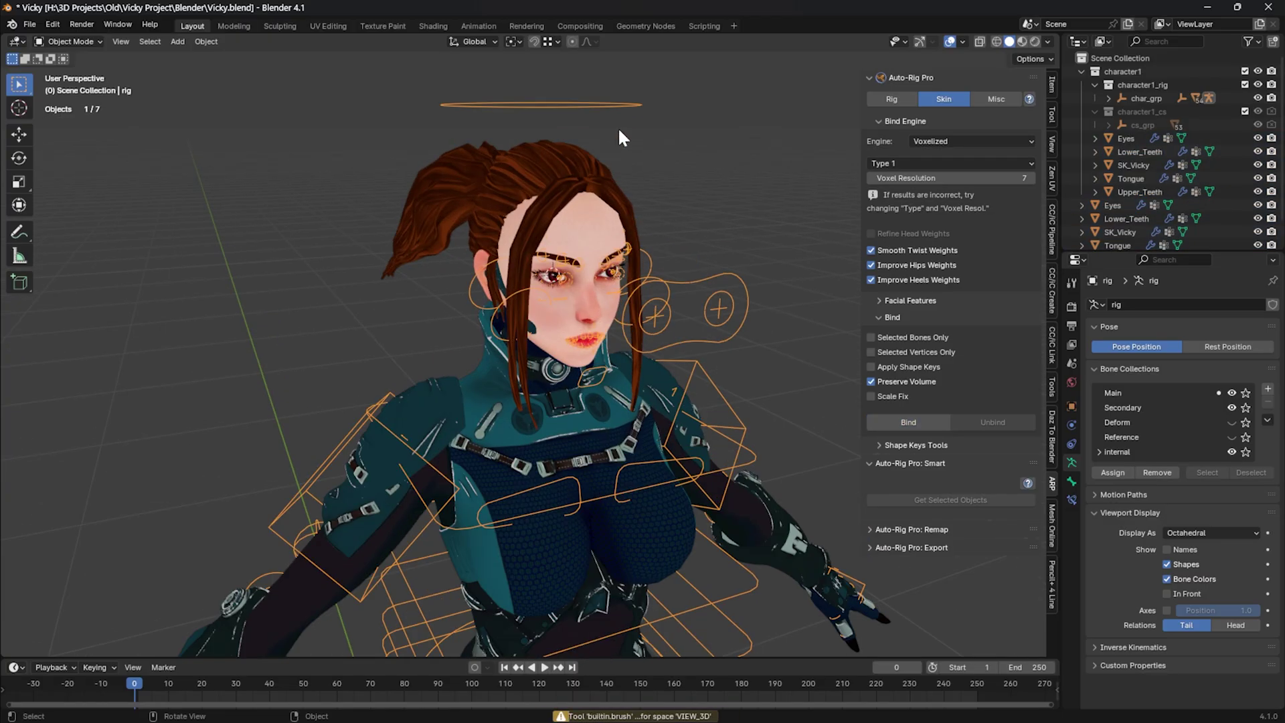
{"action": "key", "text": "ctrl+Tab"}
{"action": "left_click", "coordinate": [586, 104]}
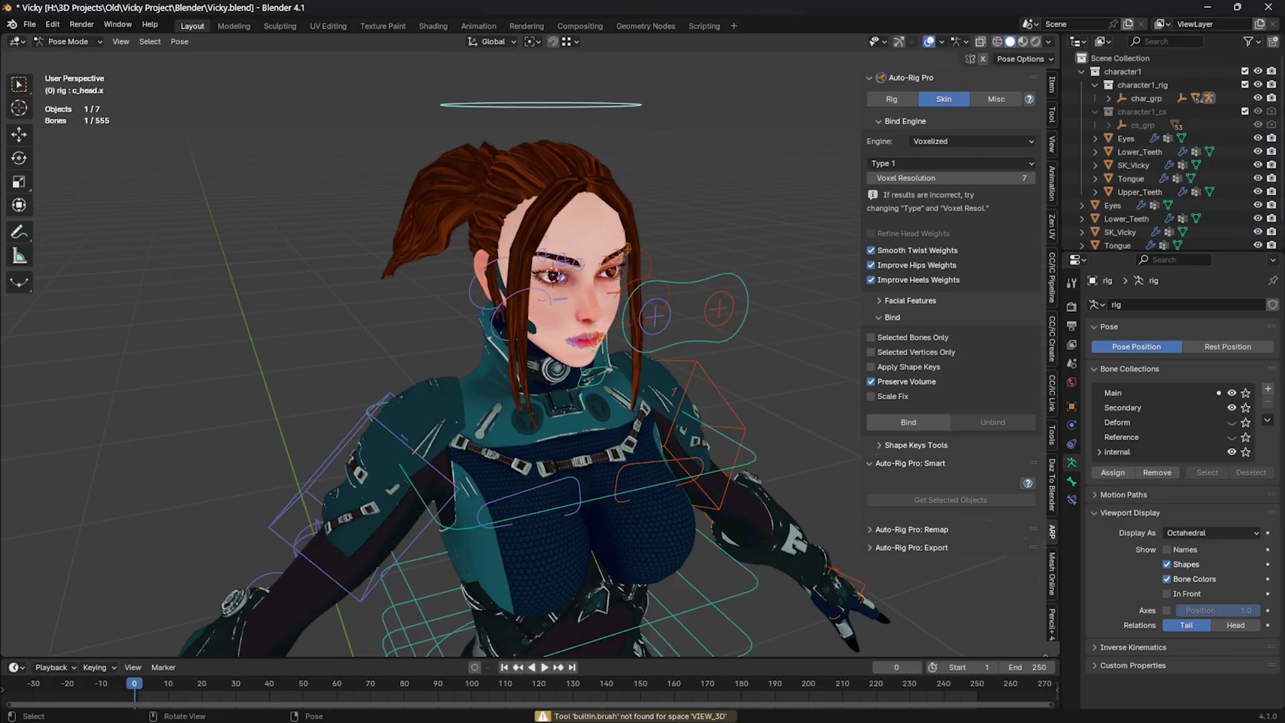
{"action": "key", "text": "r"}
{"action": "right_click", "coordinate": [637, 150]}
Step: Test the eye binding by temporarily moving the central eye target and the right eye's own target
{"action": "left_click", "coordinate": [713, 281]}
{"action": "key", "text": "KP_Decimal"}
{"action": "key", "text": "g"}
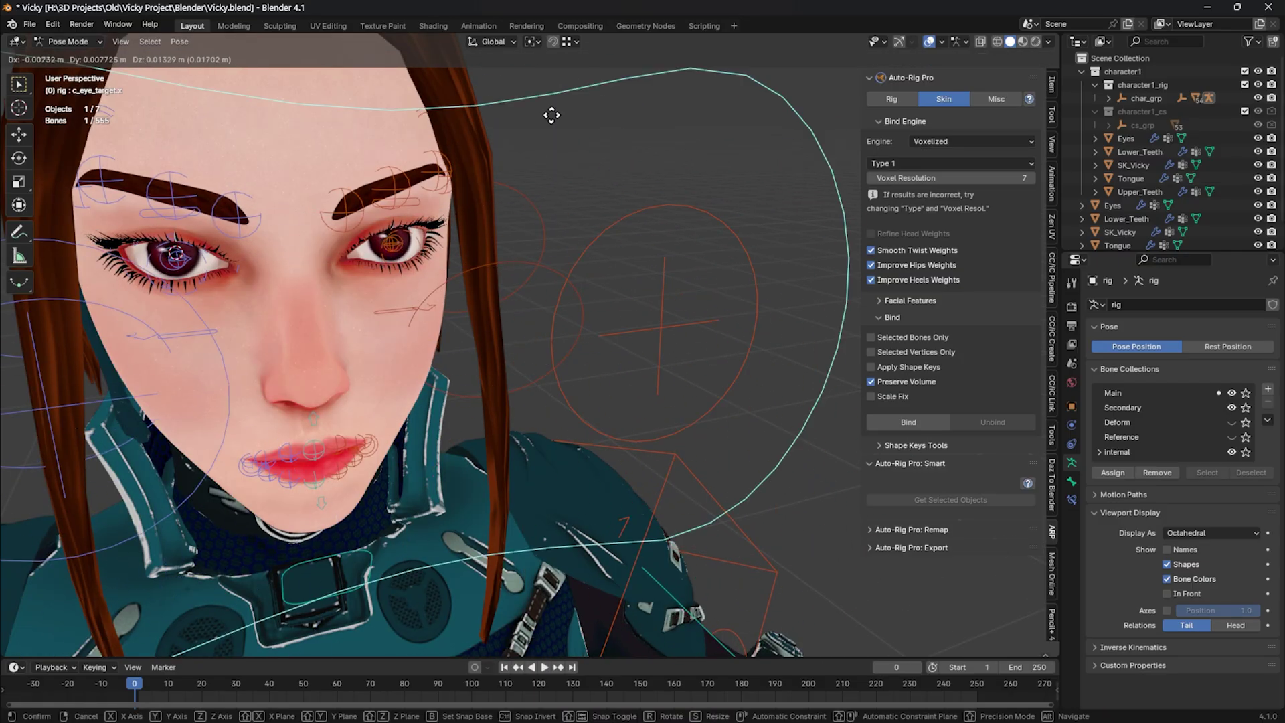
{"action": "right_click", "coordinate": [472, 272]}
{"action": "middle_click_drag", "start_coordinate": [473, 272], "coordinate": [563, 249]}
{"action": "scroll", "coordinate": [564, 249], "scroll_direction": "down", "scroll_amount": 2}
{"action": "left_click", "coordinate": [612, 223]}
{"action": "key", "text": "g"}
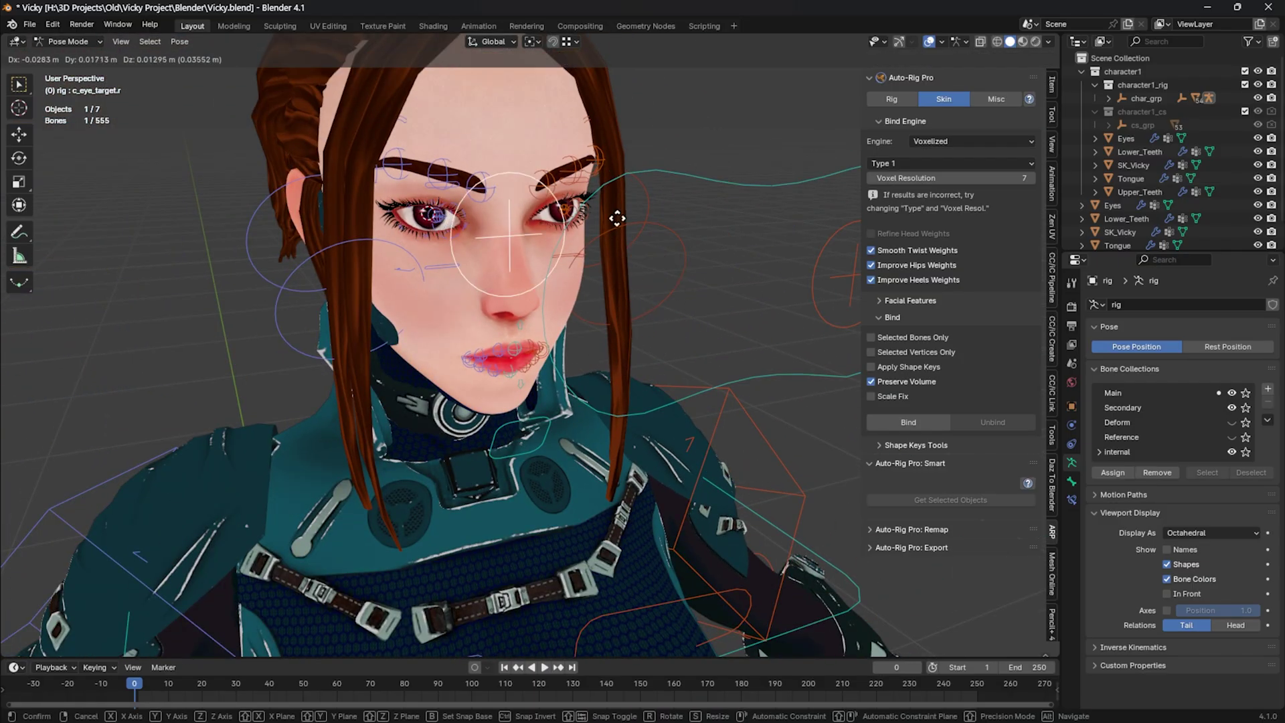
{"action": "right_click", "coordinate": [602, 319]}
Step: Examine the right eye up close while moving its target control again
{"action": "scroll", "coordinate": [424, 235], "scroll_direction": "up", "scroll_amount": 2}
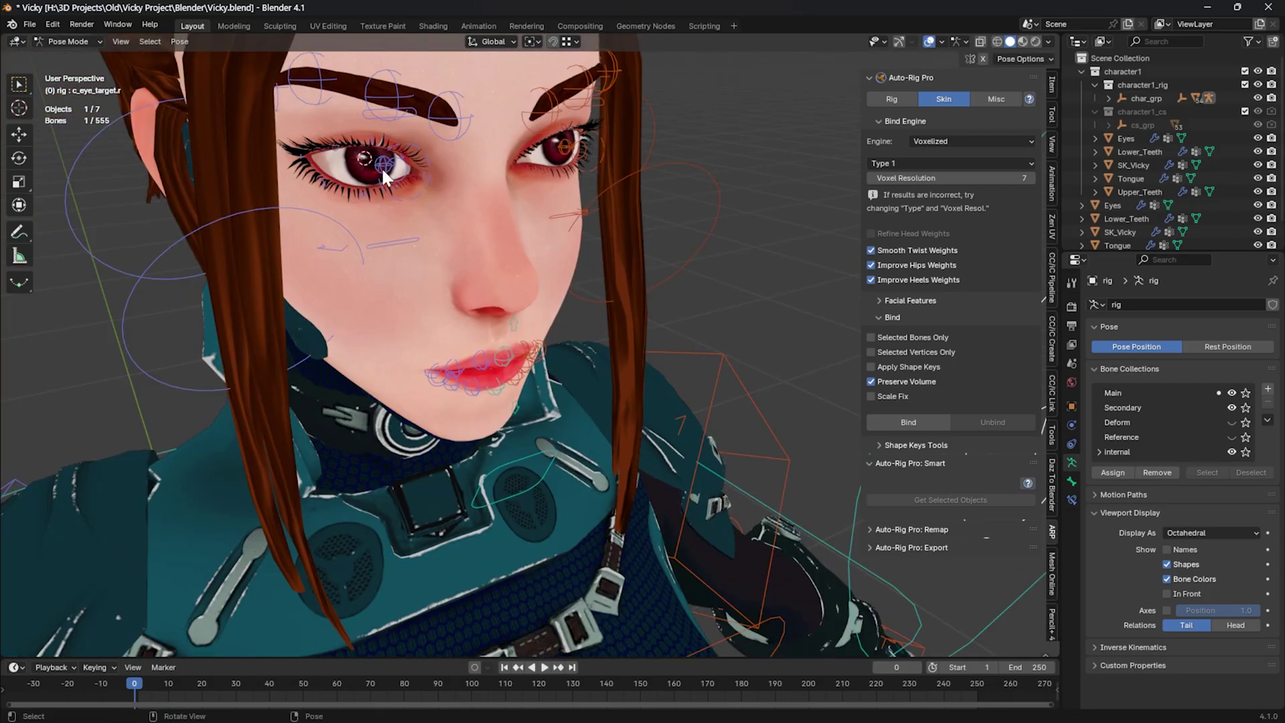
{"action": "middle_click_drag", "start_coordinate": [390, 174], "coordinate": [569, 255], "text": "shift"}
{"action": "scroll", "coordinate": [624, 280], "scroll_direction": "up", "scroll_amount": 4}
{"action": "key", "text": "g"}
{"action": "right_click", "coordinate": [566, 254]}
{"action": "scroll", "coordinate": [550, 281], "scroll_direction": "down", "scroll_amount": 8}
{"action": "left_click", "coordinate": [675, 275]}
{"action": "middle_click_drag", "start_coordinate": [676, 271], "coordinate": [696, 306]}
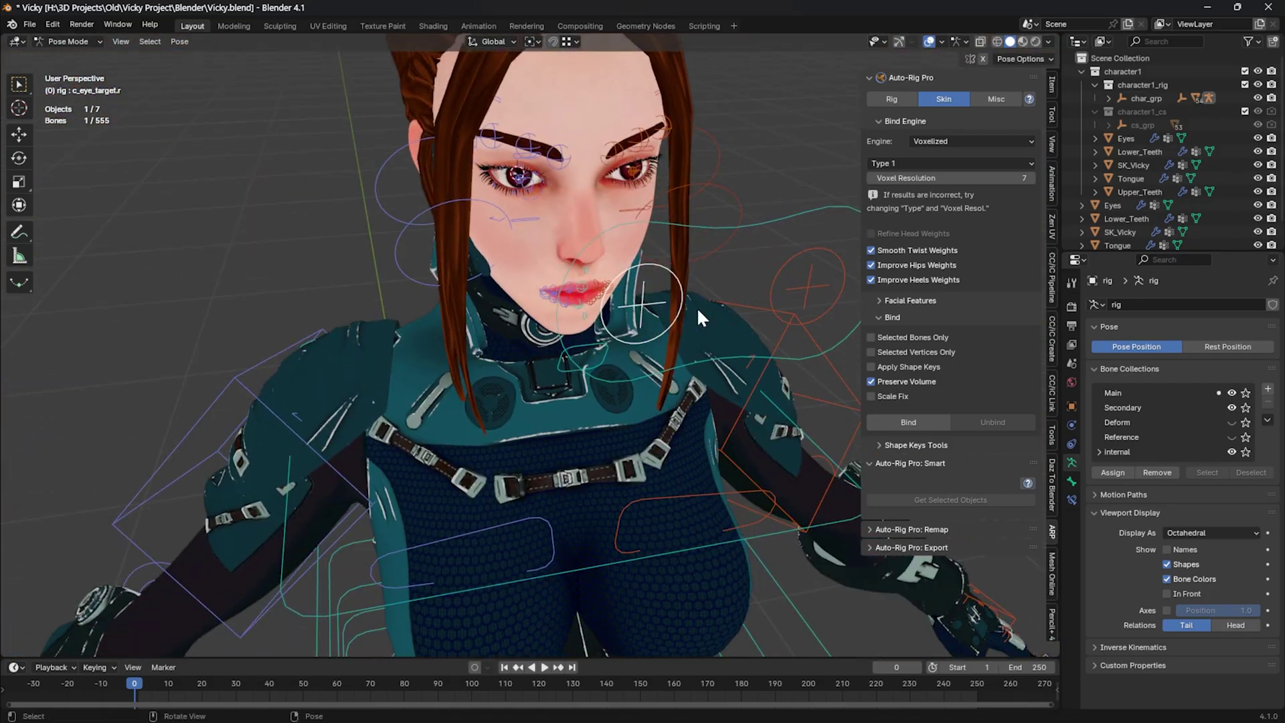
{"action": "key", "text": "g"}
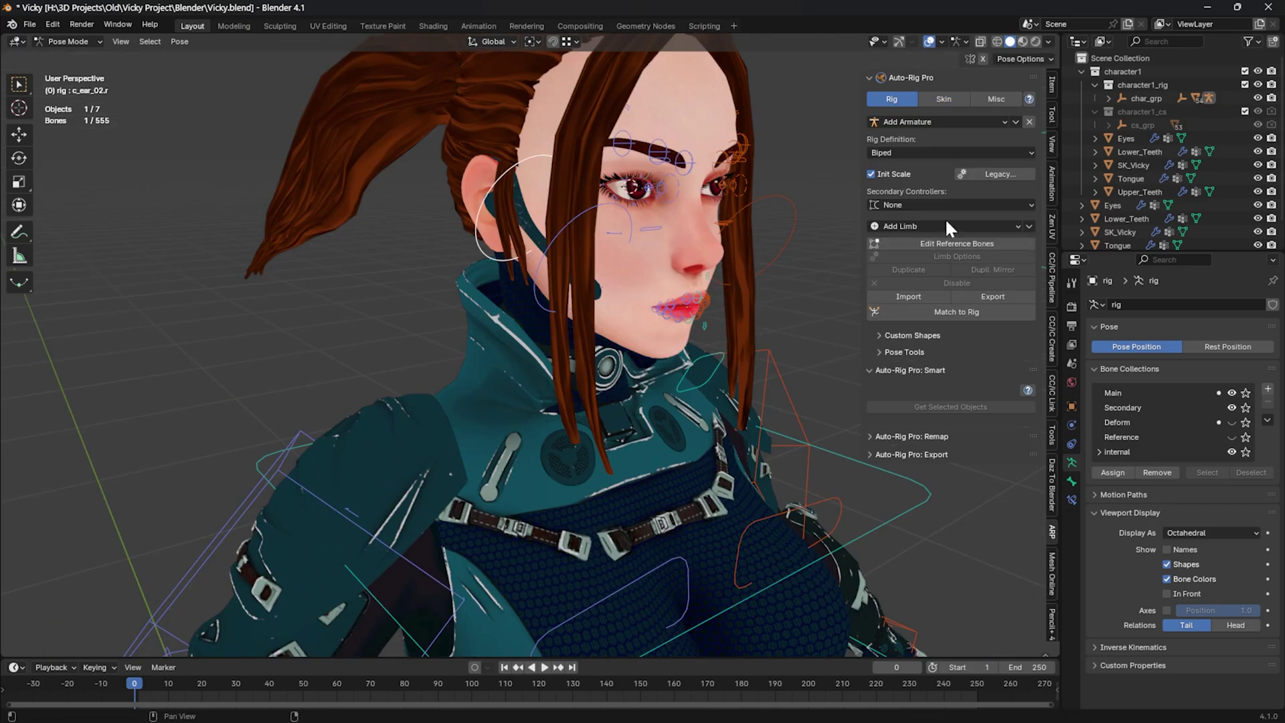
Step: Edit the reference bones and, in wireframe display, move the right eye's inner joints back about 0.008 m along Y
{"action": "left_click", "coordinate": [945, 218]}
{"action": "scroll", "coordinate": [602, 267], "scroll_direction": "up", "scroll_amount": 4}
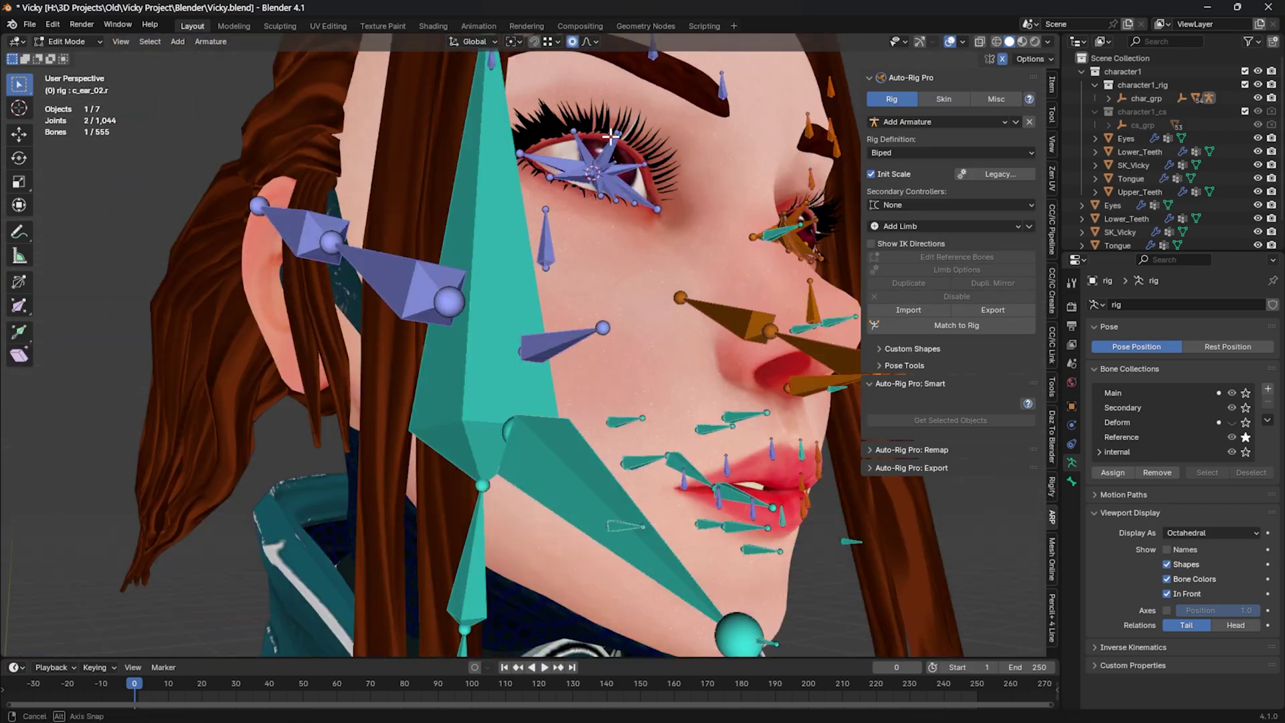
{"action": "middle_click_drag", "start_coordinate": [602, 268], "coordinate": [612, 175]}
{"action": "scroll", "coordinate": [602, 174], "scroll_direction": "up", "scroll_amount": 4}
{"action": "key", "text": "shift+z"}
{"action": "left_click_drag", "start_coordinate": [585, 183], "coordinate": [621, 145]}
{"action": "middle_click_drag", "start_coordinate": [621, 161], "coordinate": [672, 186]}
{"action": "key", "text": "g"}
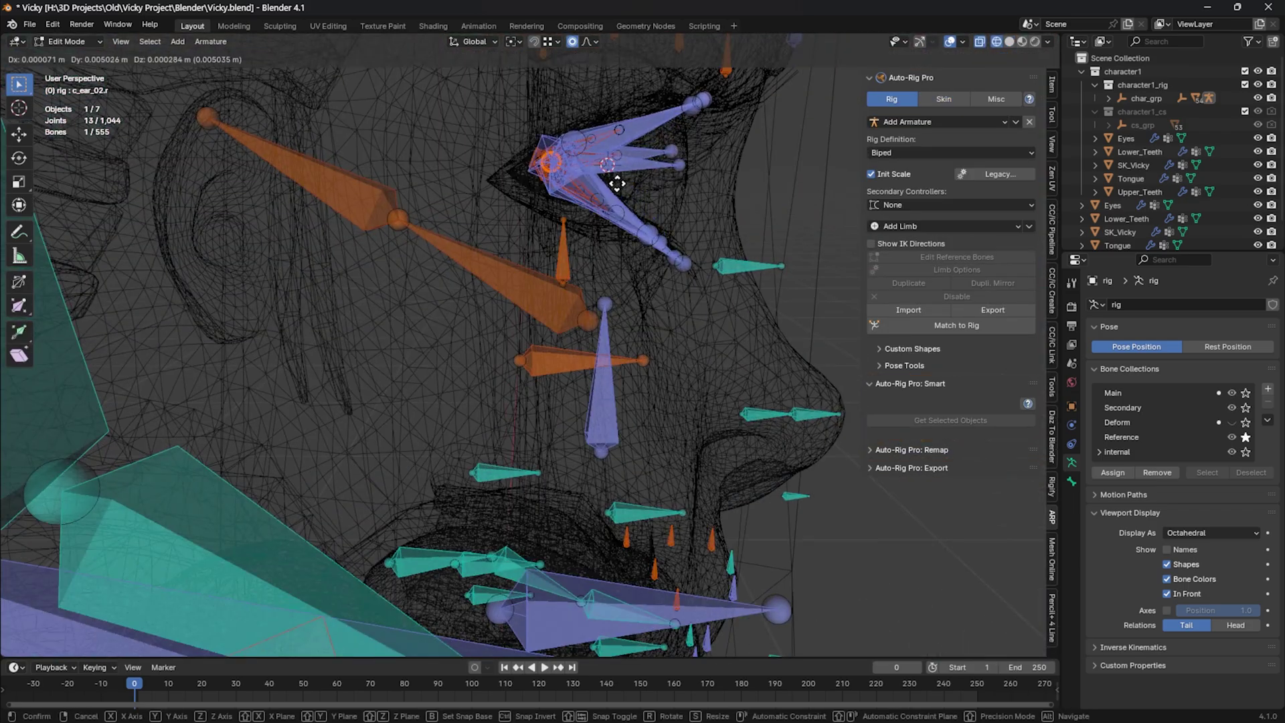
{"action": "left_click", "coordinate": [585, 194]}
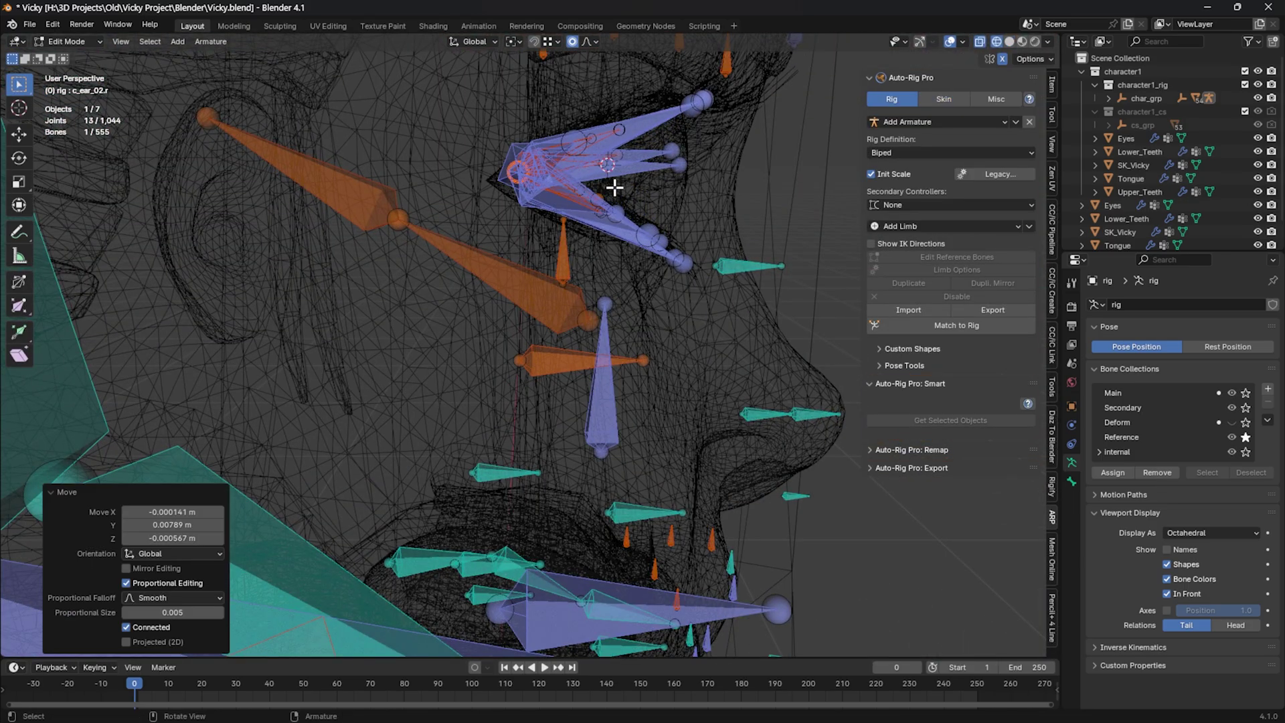
{"action": "key", "text": "Tab"}
{"action": "key", "text": "Tab"}
{"action": "key", "text": "ctrl+Tab"}
{"action": "key", "text": "shift+z"}
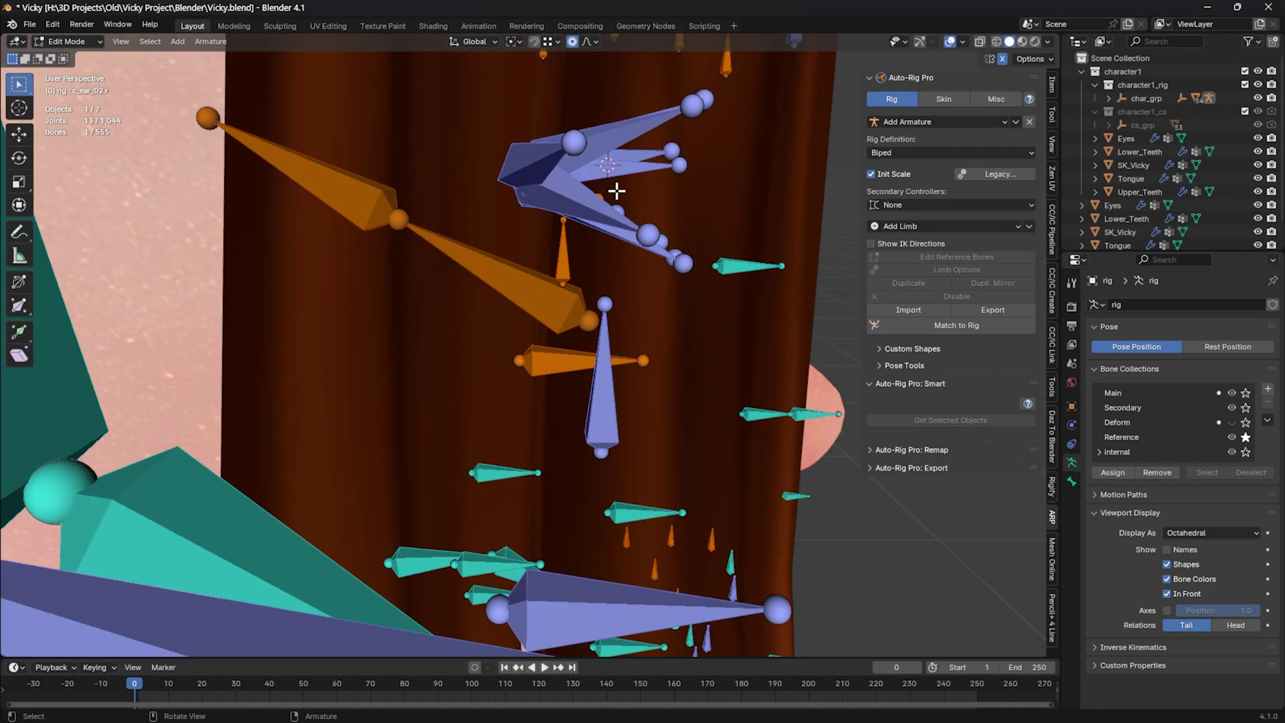
Step: Match the rig to the edited eye reference bones and update the armature
{"action": "middle_click_drag", "start_coordinate": [616, 191], "coordinate": [479, 194]}
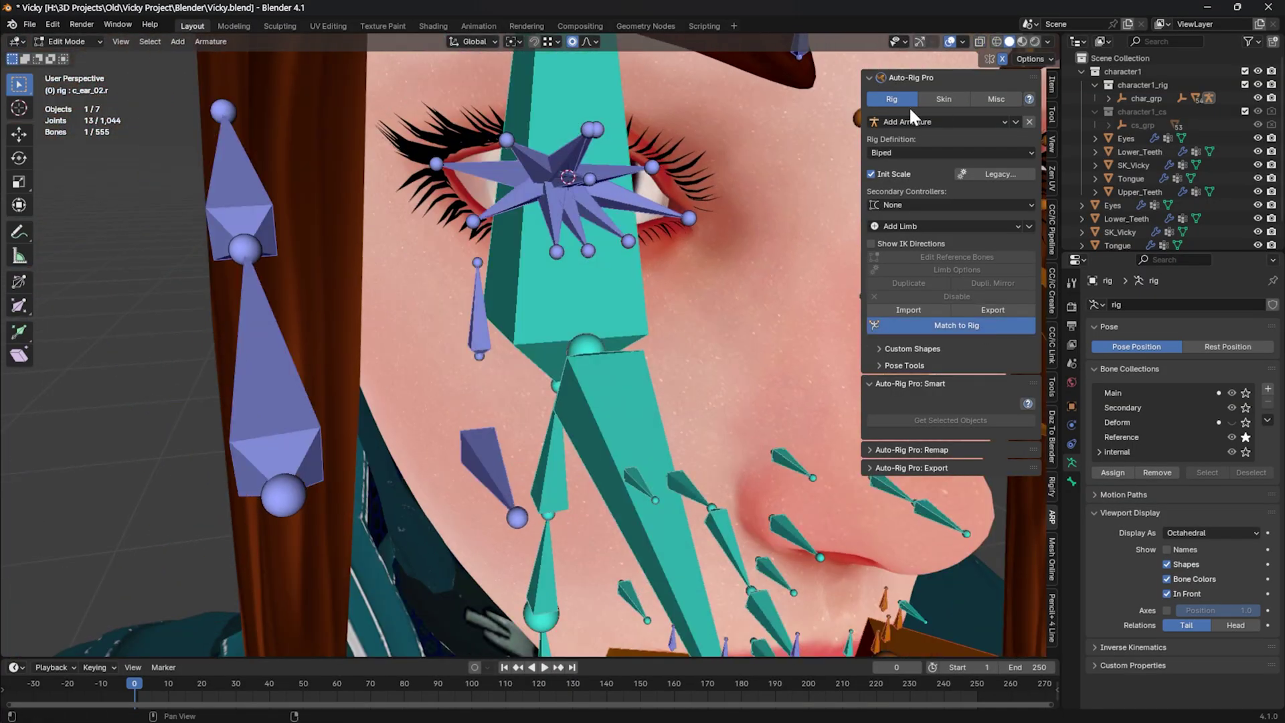
{"action": "left_click", "coordinate": [999, 98]}
{"action": "left_click", "coordinate": [957, 138]}
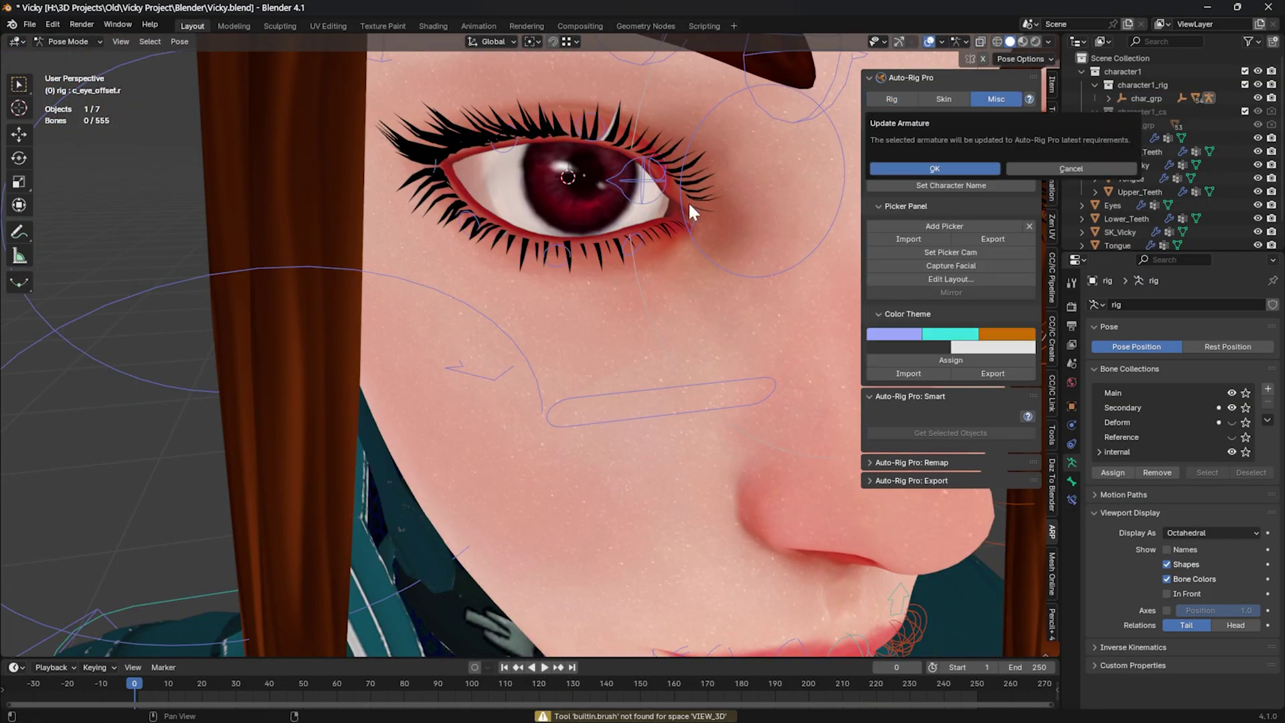
{"action": "left_click", "coordinate": [732, 210]}
Step: Test how both eyes follow by moving the central eye target sideways
{"action": "scroll", "coordinate": [690, 216], "scroll_direction": "down", "scroll_amount": 8}
{"action": "mouse_move", "coordinate": [690, 217]}
{"action": "middle_mouse_down"}
{"action": "mouse_move", "coordinate": [793, 233]}
{"action": "mouse_move", "coordinate": [696, 238]}
{"action": "middle_mouse_up"}
{"action": "left_click", "coordinate": [741, 250]}
{"action": "key", "text": "g"}
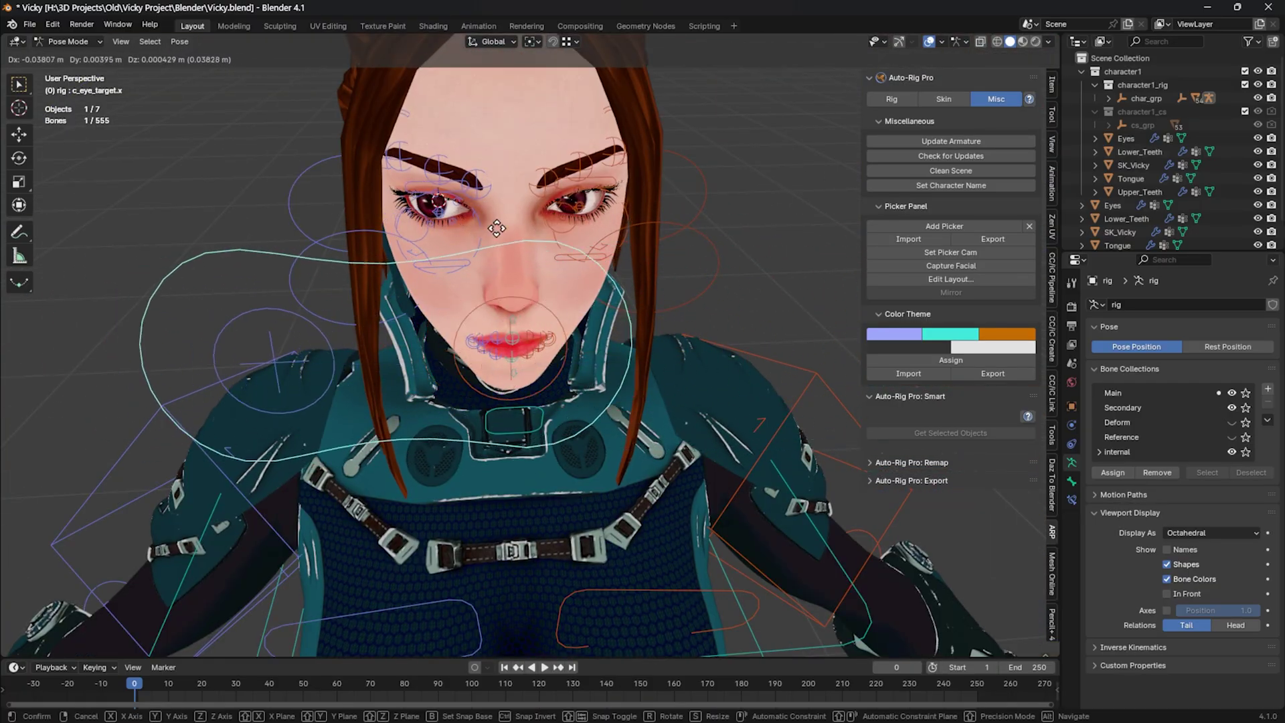
{"action": "left_click", "coordinate": [639, 228]}
Step: Test the mouth deformation by moving the upper lip roll control without keeping the pose
{"action": "middle_click_drag", "start_coordinate": [639, 227], "coordinate": [789, 141]}
{"action": "left_click", "coordinate": [890, 99]}
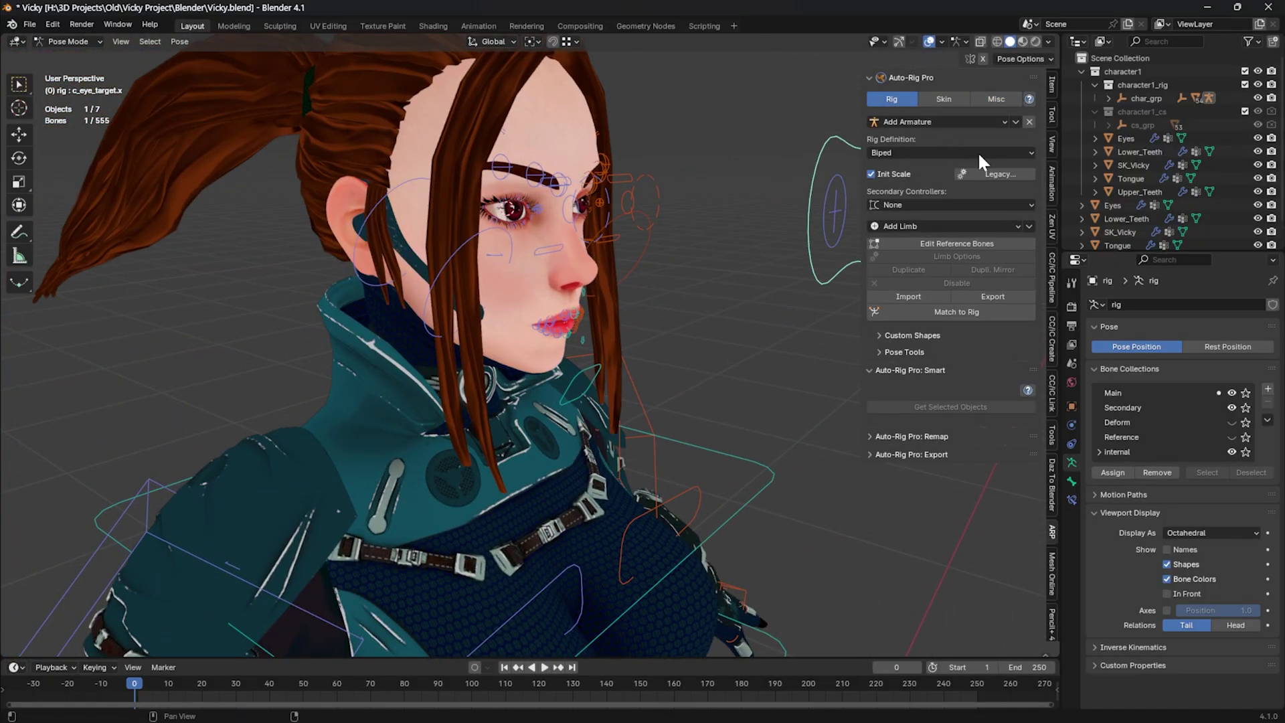
{"action": "left_click", "coordinate": [996, 99]}
{"action": "middle_click_drag", "start_coordinate": [628, 217], "coordinate": [512, 217]}
{"action": "scroll", "coordinate": [684, 214], "scroll_direction": "down", "scroll_amount": 4}
{"action": "scroll", "coordinate": [686, 234], "scroll_direction": "up", "scroll_amount": 8}
{"action": "middle_click_drag", "start_coordinate": [626, 455], "coordinate": [615, 358], "text": "shift"}
{"action": "left_click", "coordinate": [612, 356]}
{"action": "key", "text": "g"}
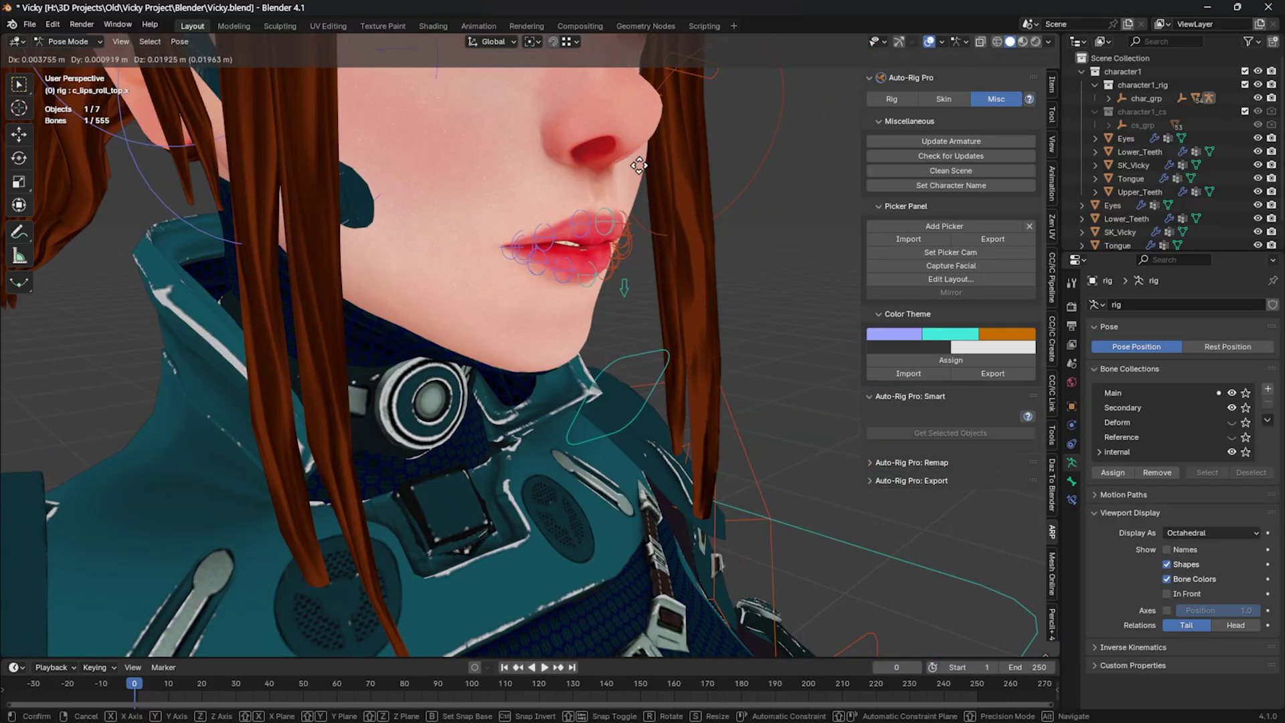
{"action": "right_click", "coordinate": [639, 165]}
Step: Move the jaw control to test how the mouth, teeth and tongue deform
{"action": "left_click", "coordinate": [637, 354]}
{"action": "key", "text": "g"}
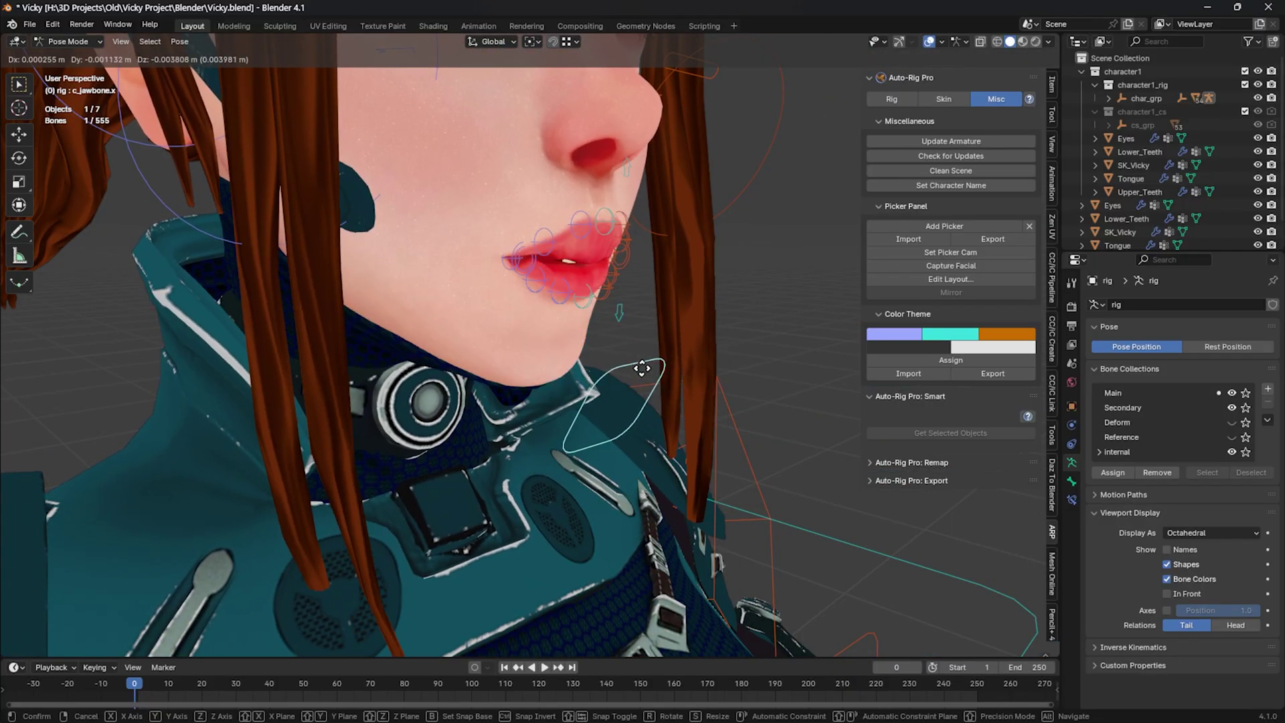
{"action": "left_click", "coordinate": [641, 351]}
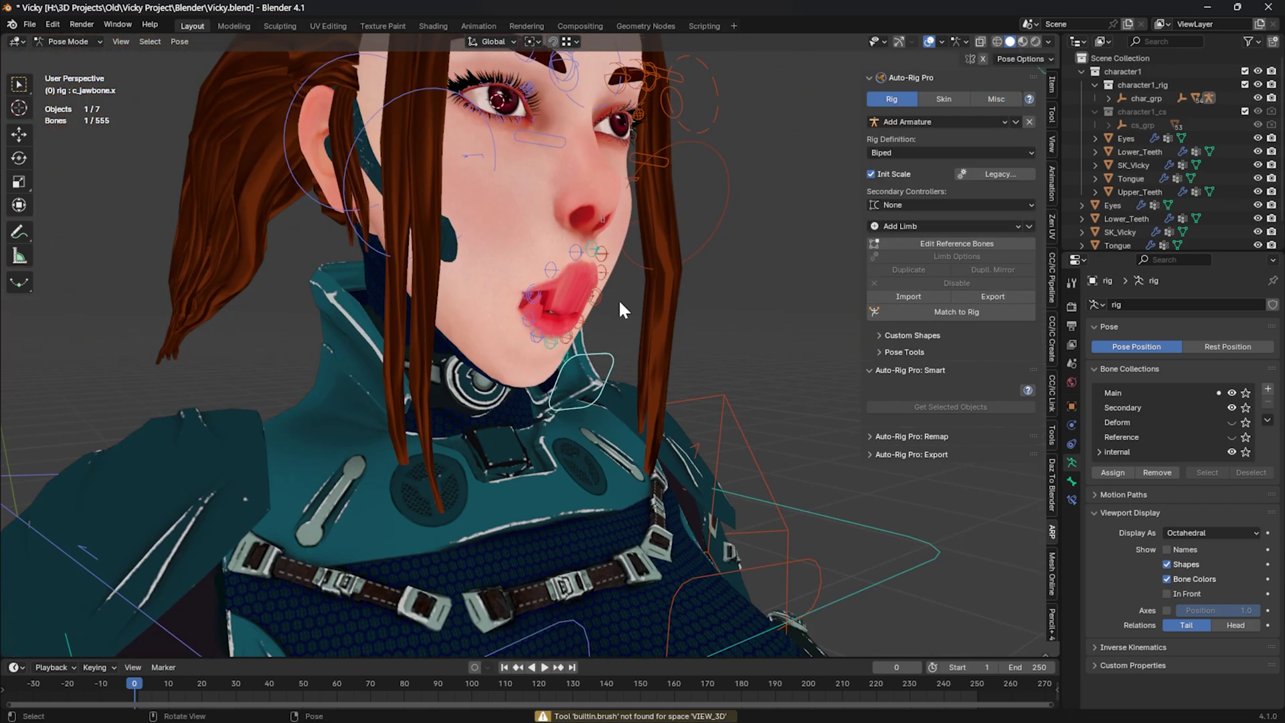
Step: Undo the jaw control's movement to restore the closed mouth
{"action": "middle_click_drag", "start_coordinate": [618, 298], "coordinate": [448, 286]}
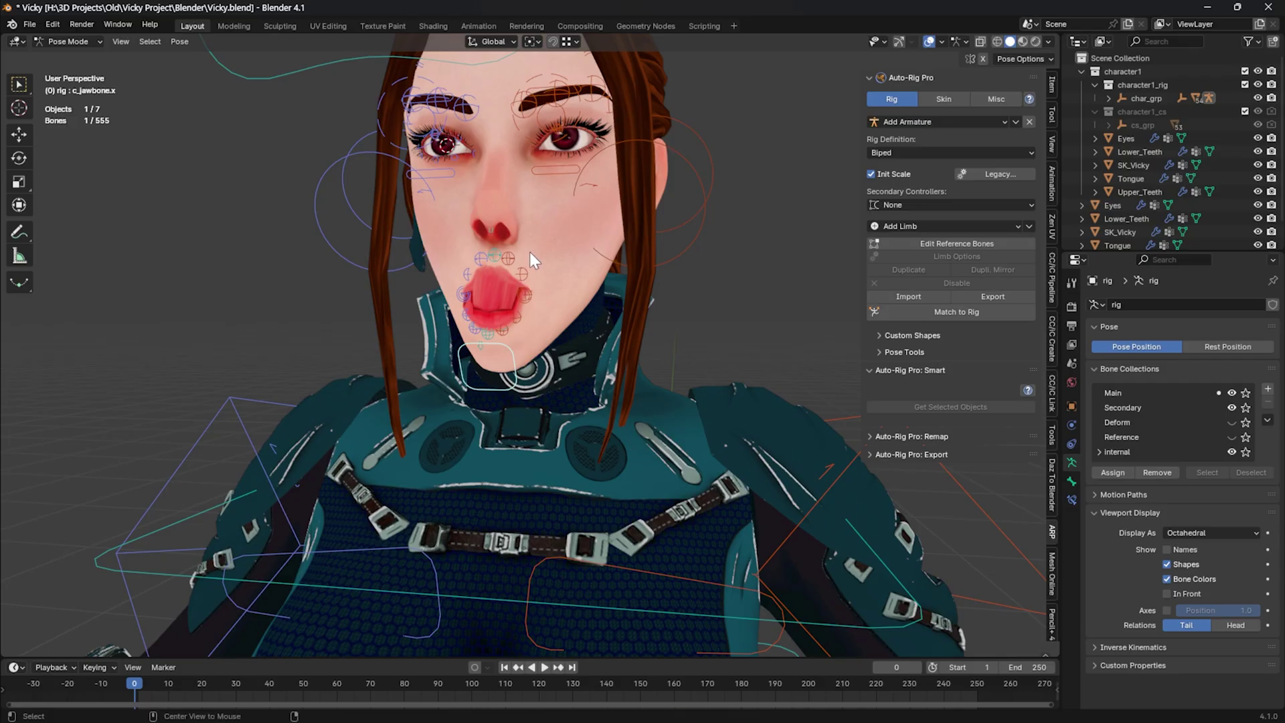
{"action": "key", "text": "ctrl+z"}
{"action": "middle_click_drag", "start_coordinate": [496, 191], "coordinate": [618, 217]}
{"action": "scroll", "coordinate": [618, 217], "scroll_direction": "down", "scroll_amount": 4}
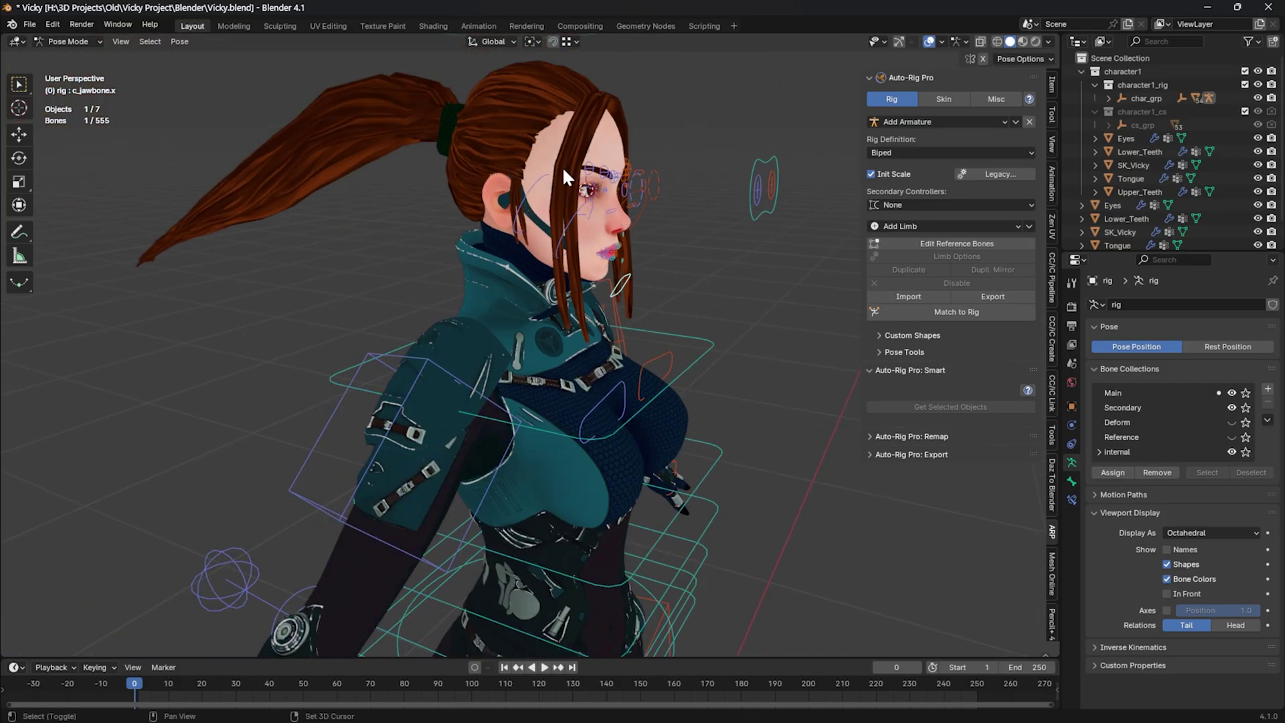
Step: Test the leg deformation by rotating the left IK thigh control without keeping the pose
{"action": "middle_click_drag", "start_coordinate": [562, 166], "coordinate": [439, 176]}
{"action": "left_click", "coordinate": [548, 257]}
{"action": "key", "text": "g"}
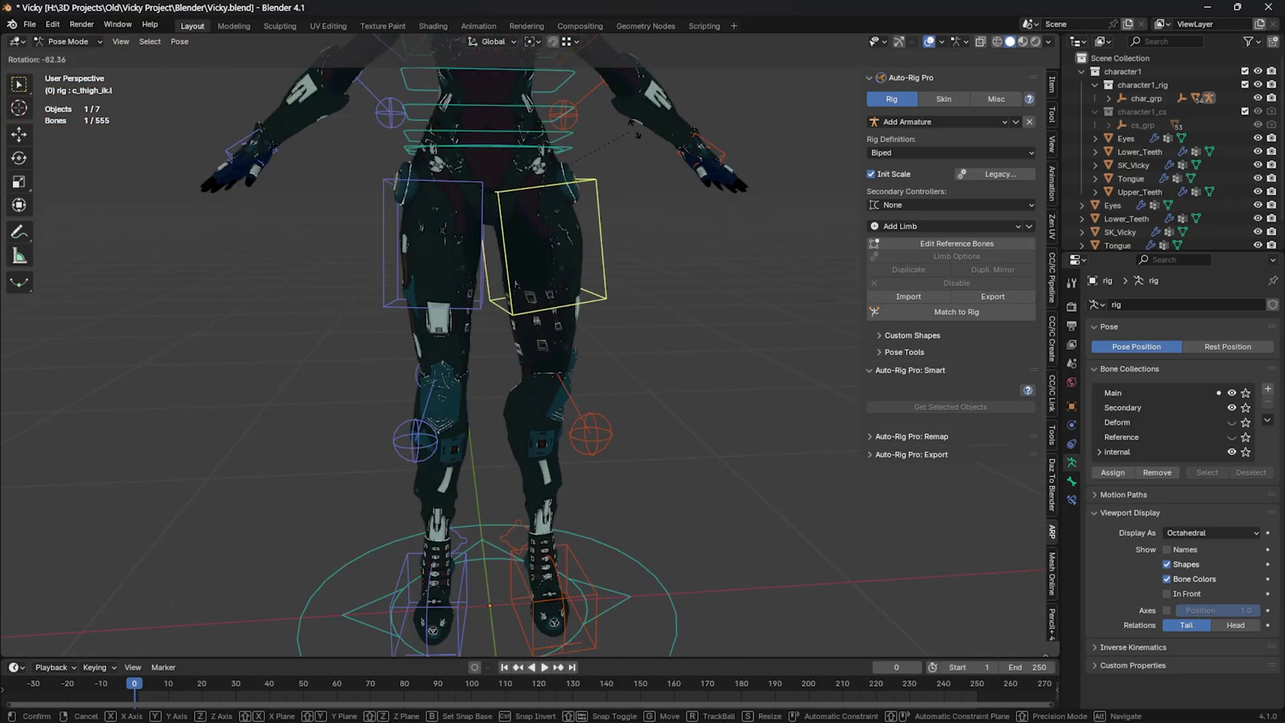
{"action": "right_click", "coordinate": [524, 269]}
Step: Test the left boot's deformation by rotating the foot control and the foot roll control without keeping the pose
{"action": "middle_click_drag", "start_coordinate": [544, 137], "coordinate": [546, 151]}
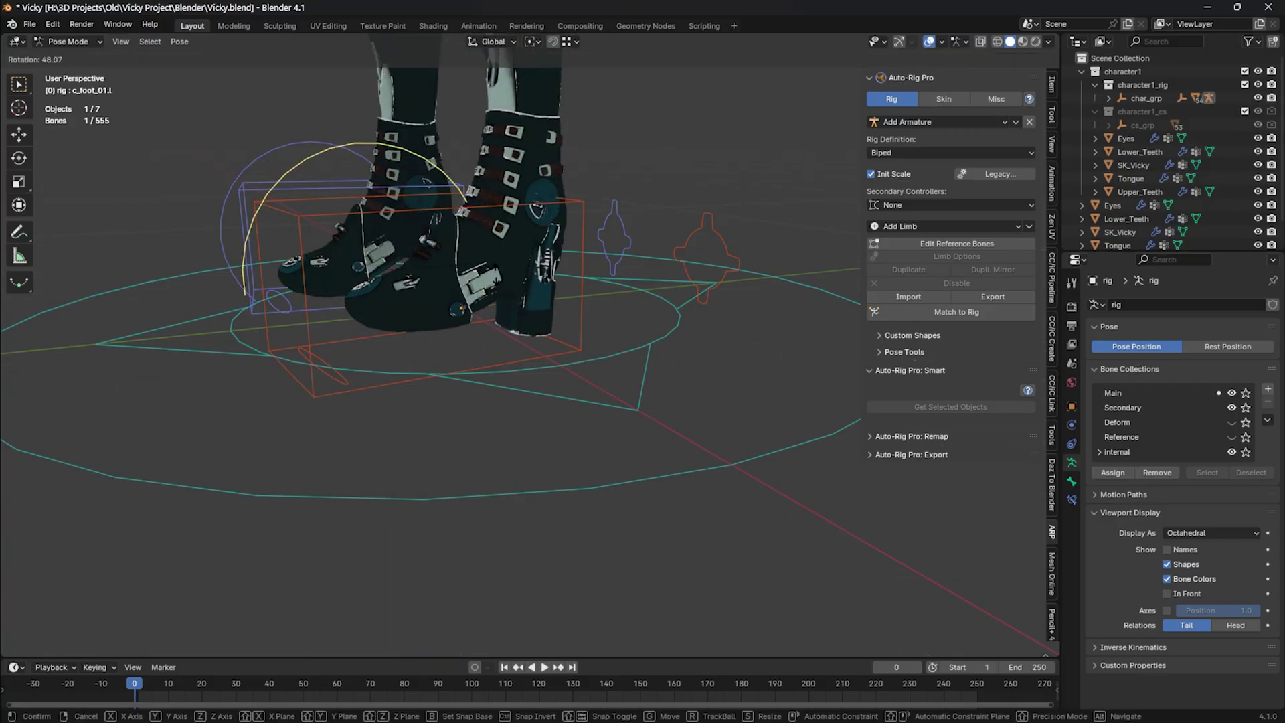
{"action": "right_click", "coordinate": [729, 246]}
{"action": "left_click", "coordinate": [730, 246]}
{"action": "key", "text": "r"}
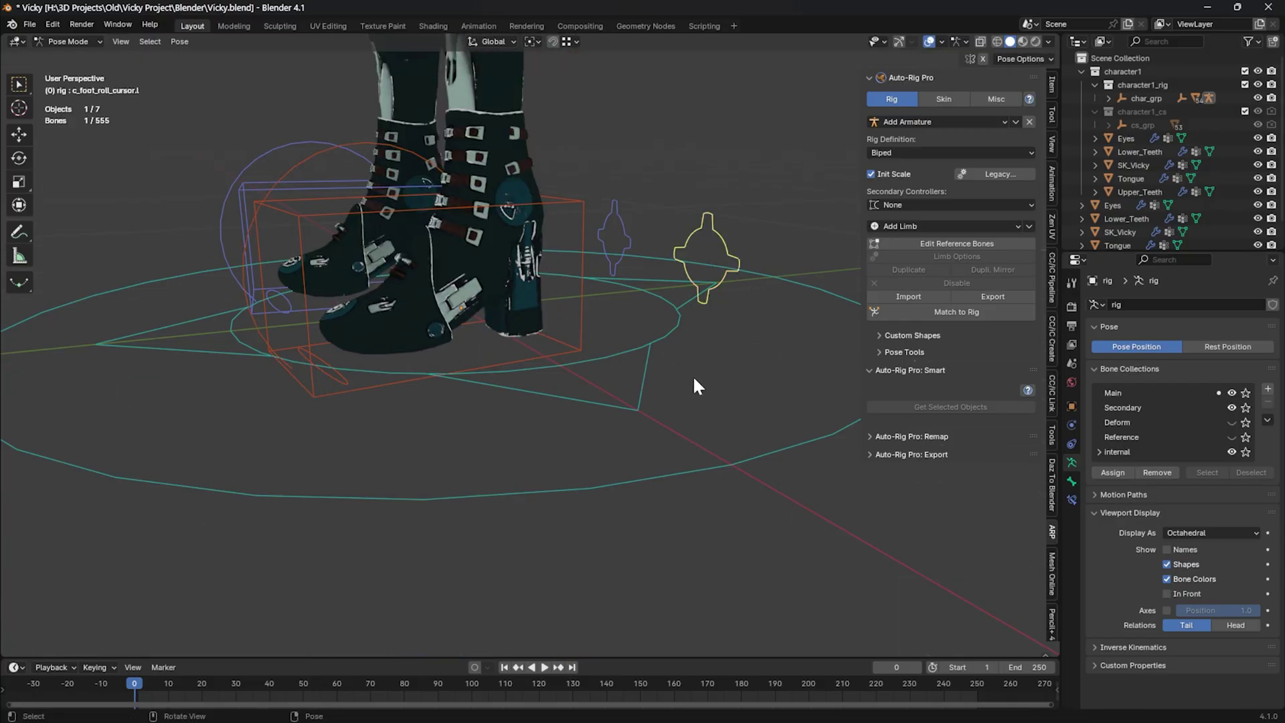
{"action": "left_click", "coordinate": [633, 379]}
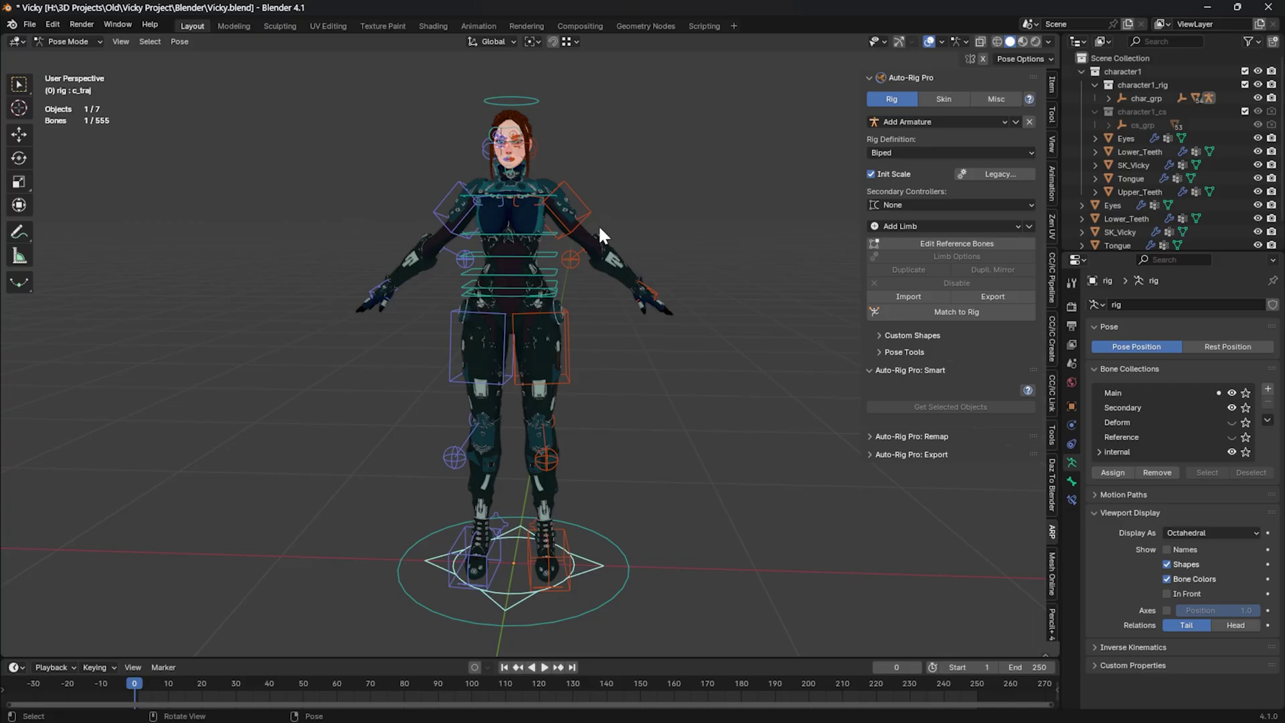
Step: Rotate the left pinky's base control by about -61° to test how the finger bends
{"action": "scroll", "coordinate": [598, 225], "scroll_direction": "up", "scroll_amount": 1}
{"action": "middle_click_drag", "start_coordinate": [563, 291], "coordinate": [674, 303], "text": "shift"}
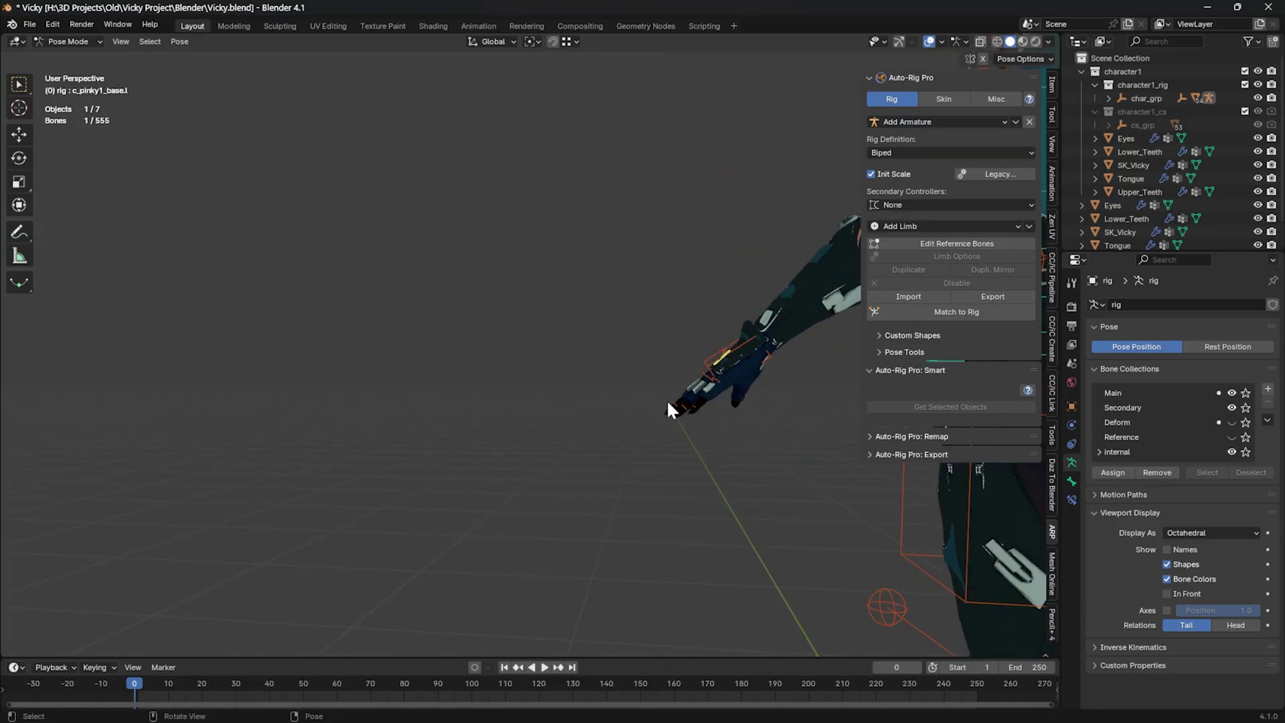
{"action": "key", "text": "r"}
{"action": "left_click", "coordinate": [743, 443]}
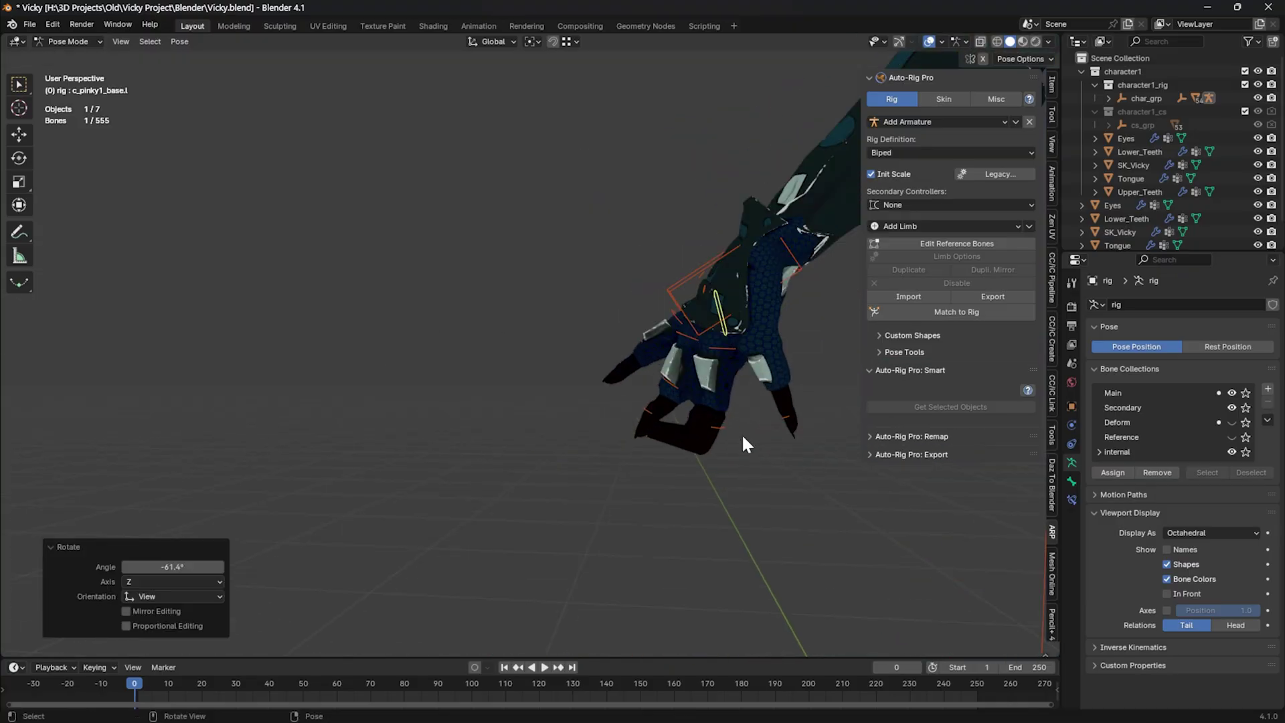
{"action": "middle_click_drag", "start_coordinate": [625, 424], "coordinate": [661, 220]}
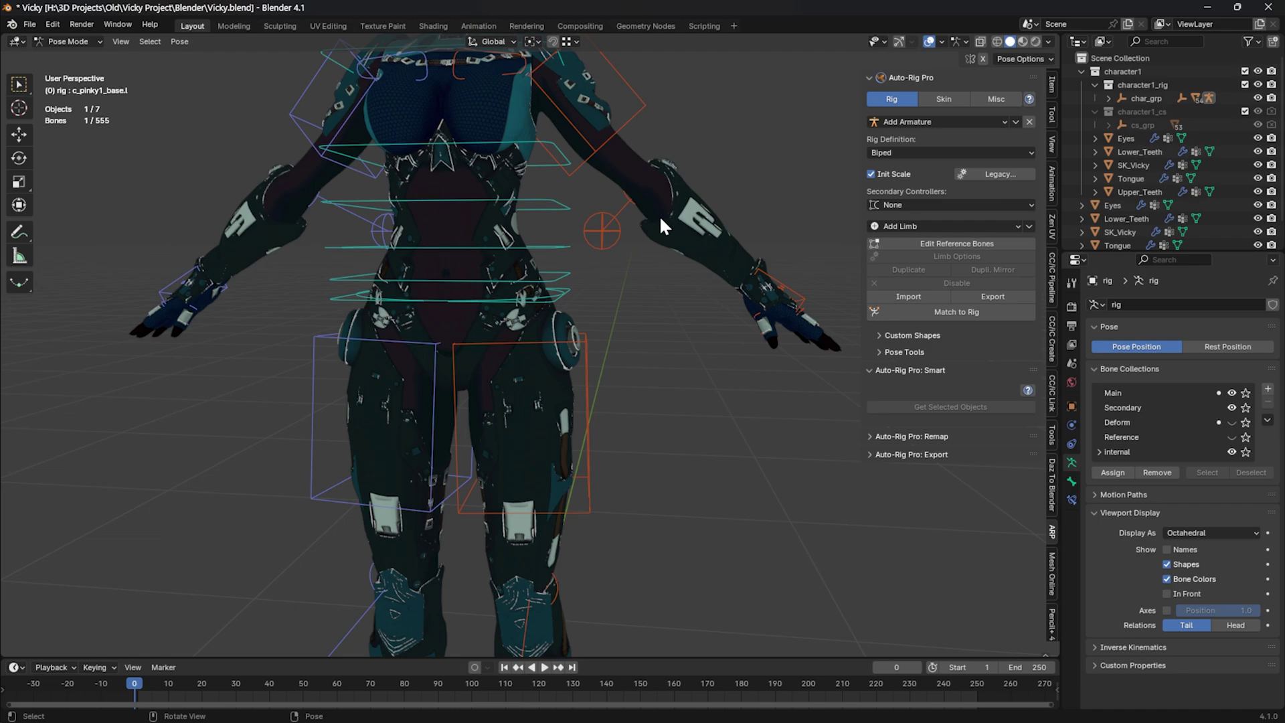
{"action": "scroll", "coordinate": [557, 106], "scroll_direction": "down", "scroll_amount": 6}
{"action": "middle_click_drag", "start_coordinate": [557, 106], "coordinate": [584, 215]}
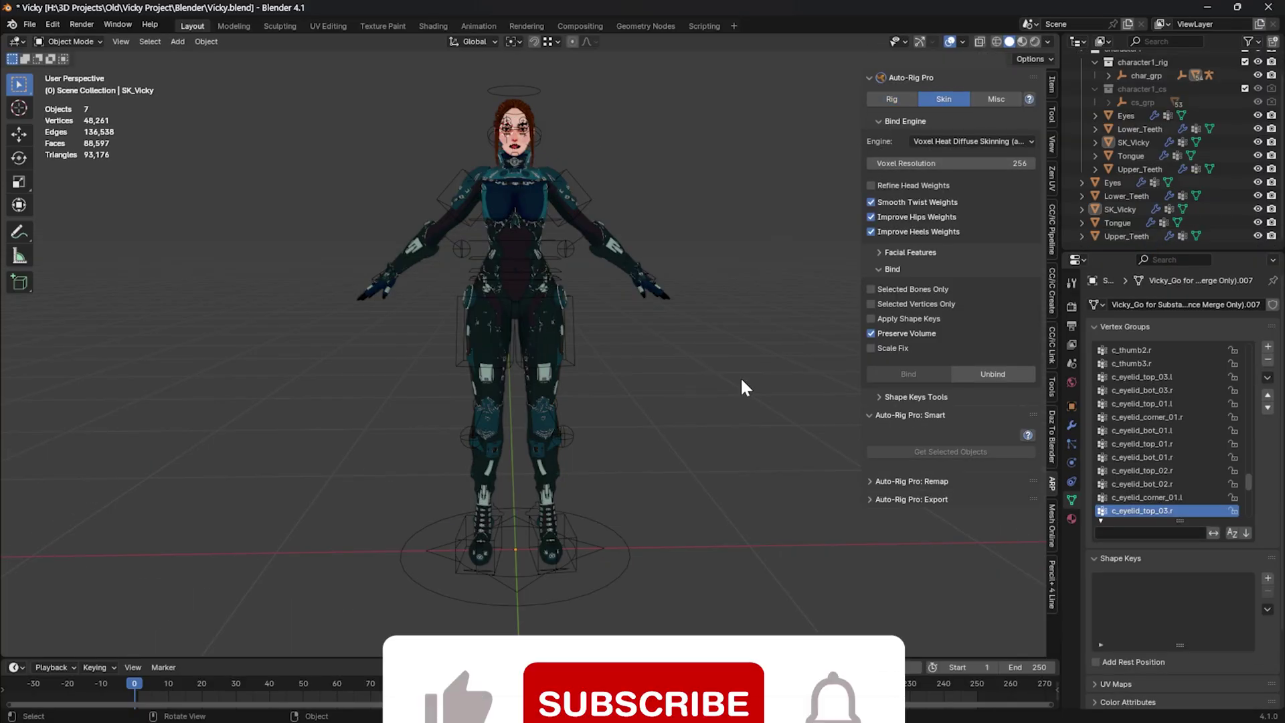